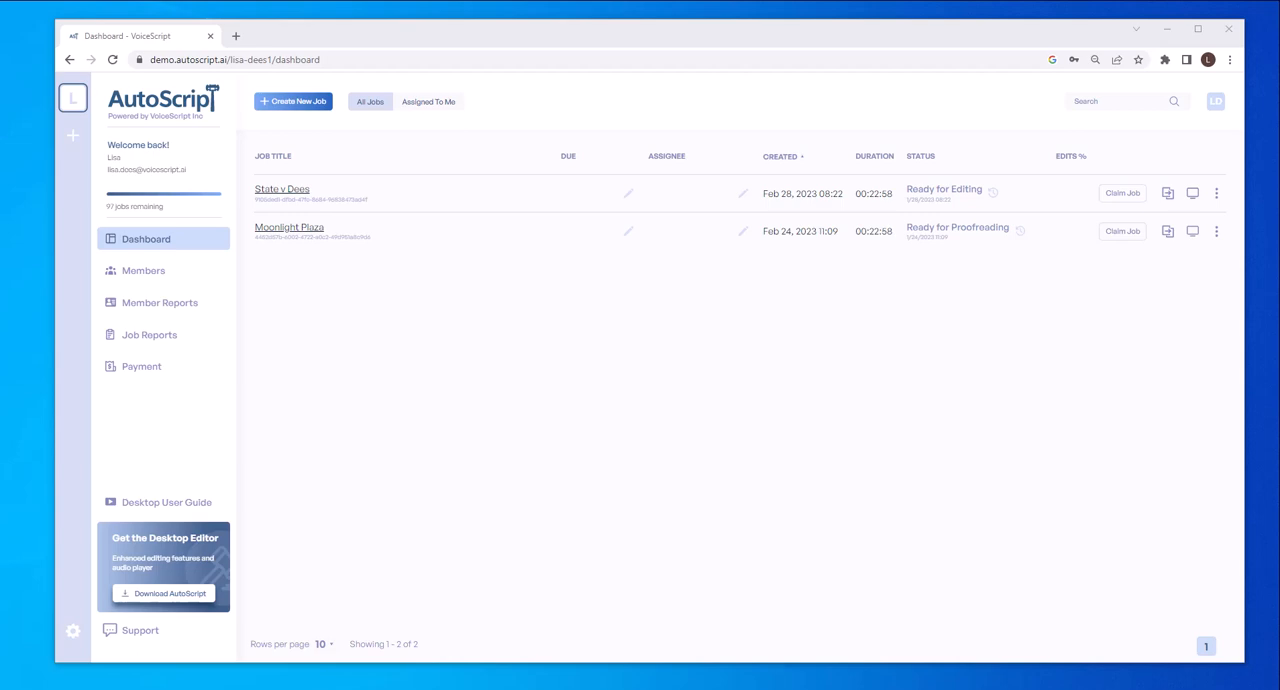
# Step: Open the Ready for Editing job in the desktop editor, importing its ASR transcript, and apply the New York Depo layout
pyautogui.click(1197, 201)
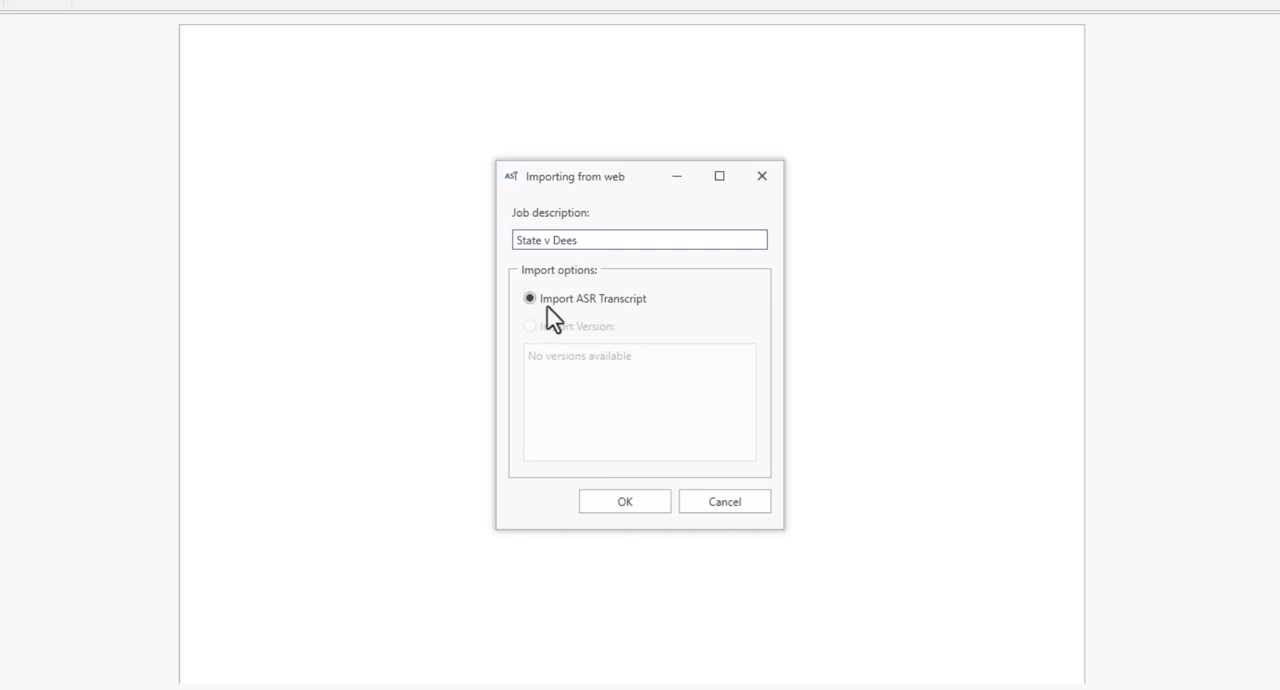
pyautogui.click(625, 505)
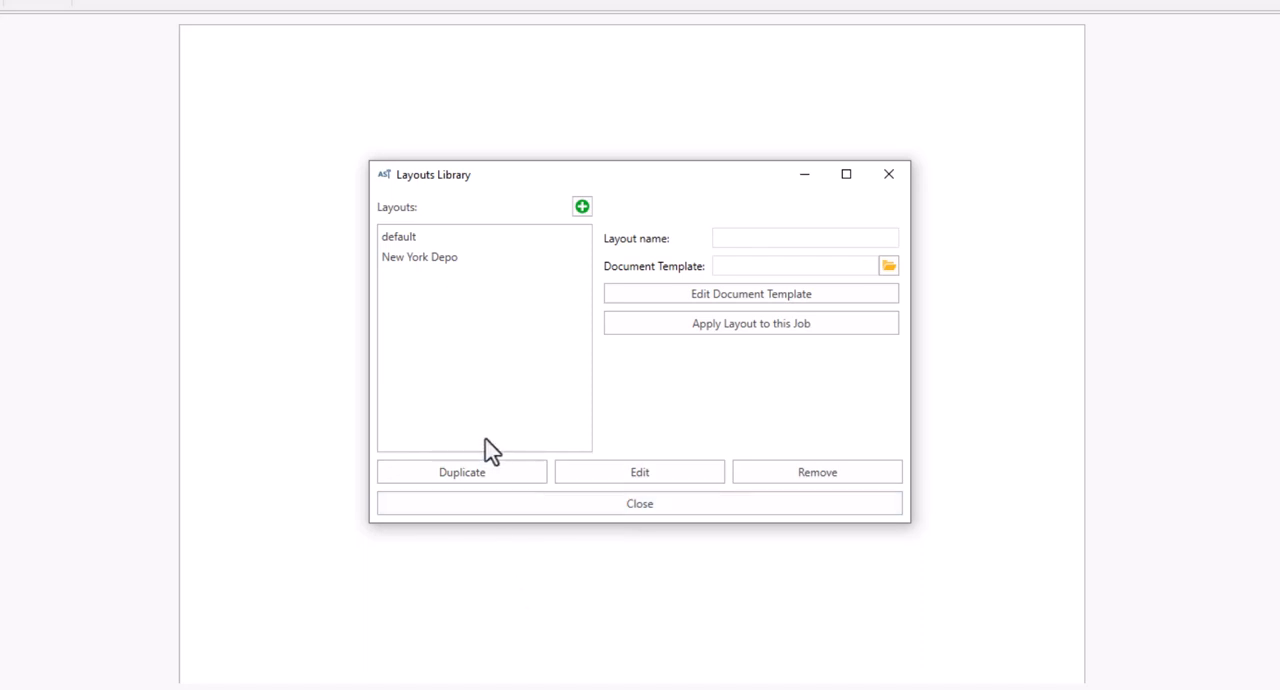
pyautogui.click(441, 267)
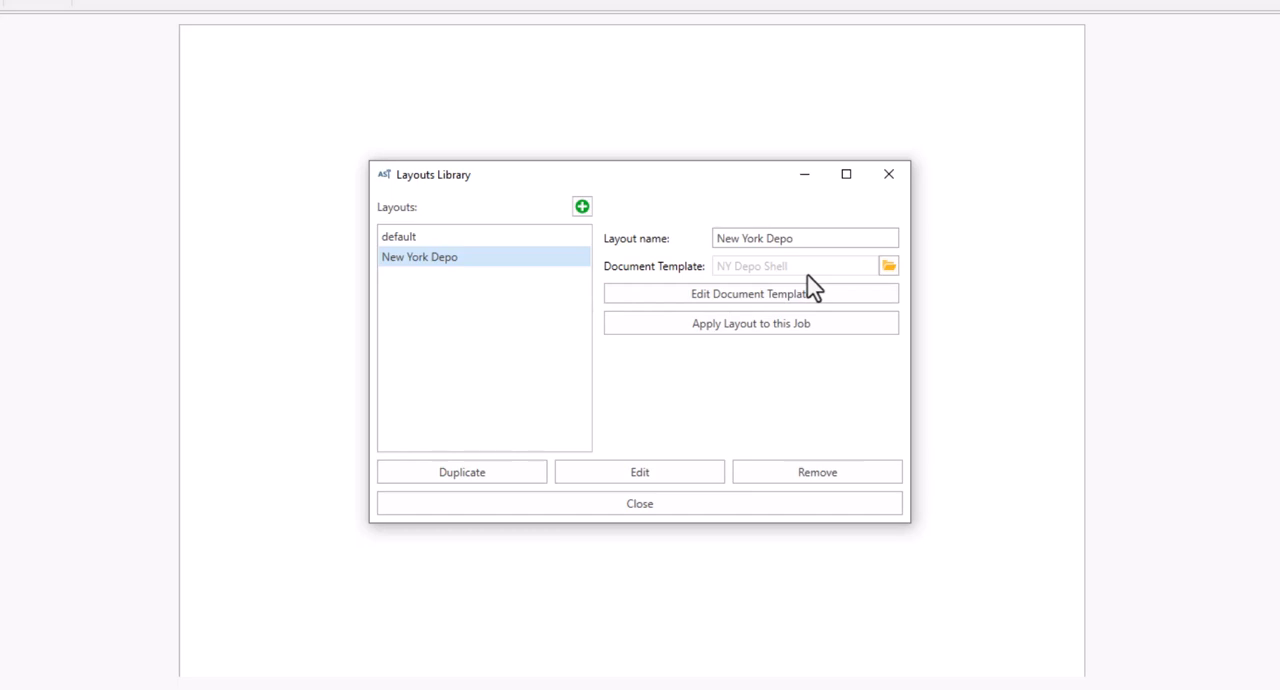
pyautogui.click(775, 332)
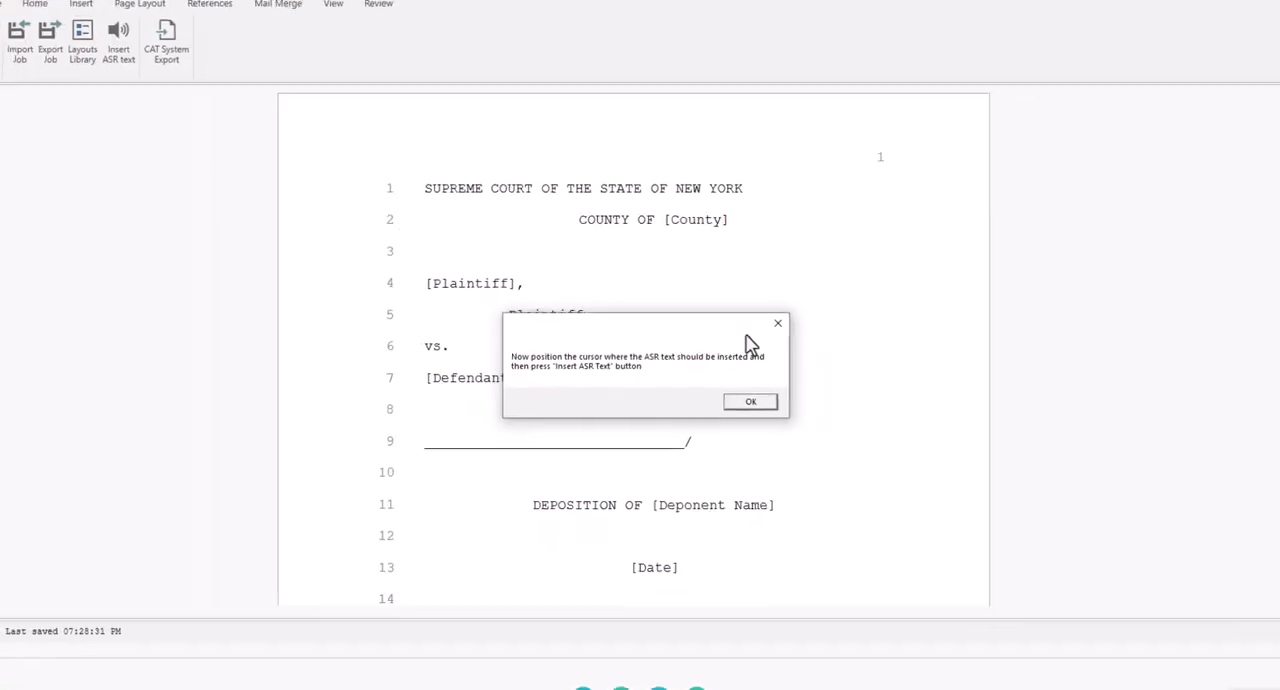
pyautogui.click(742, 397)
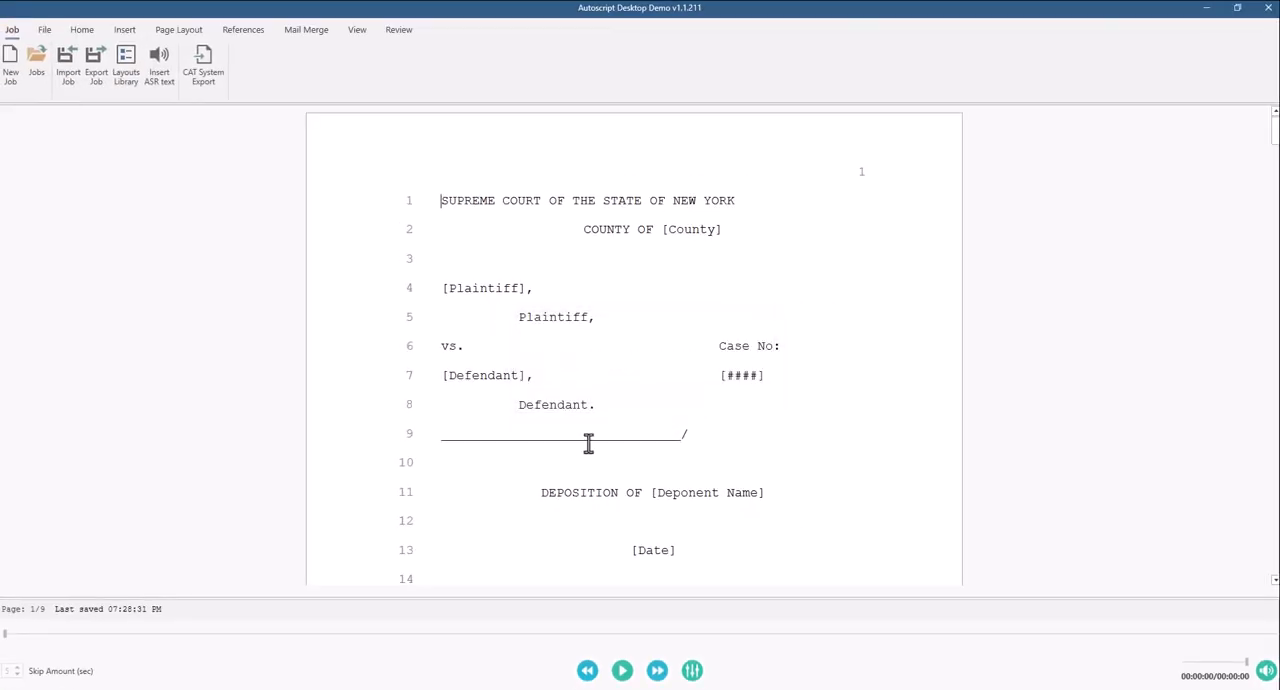
# Step: Insert the ASR text in place of the (INSERT ASR HERE) line on the Proceedings page
pyautogui.scroll(-8, 580, 444)
pyautogui.scroll(-15, 580, 444)
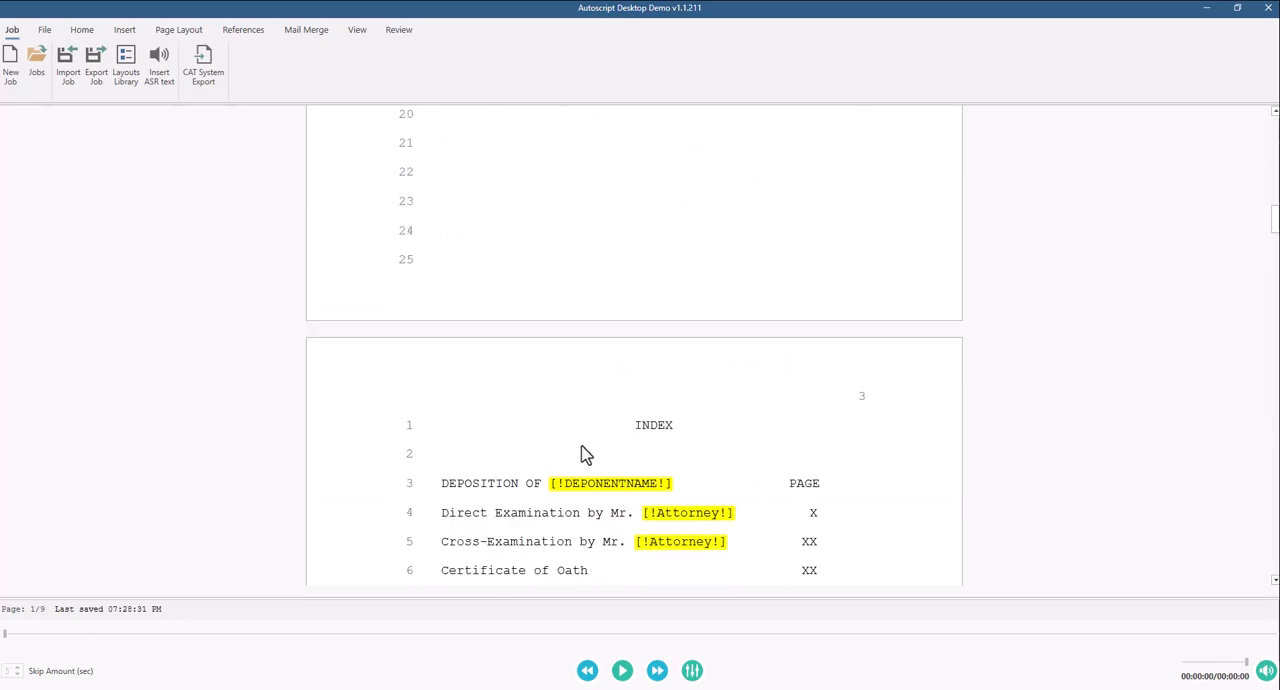
pyautogui.scroll(-3, 586, 455)
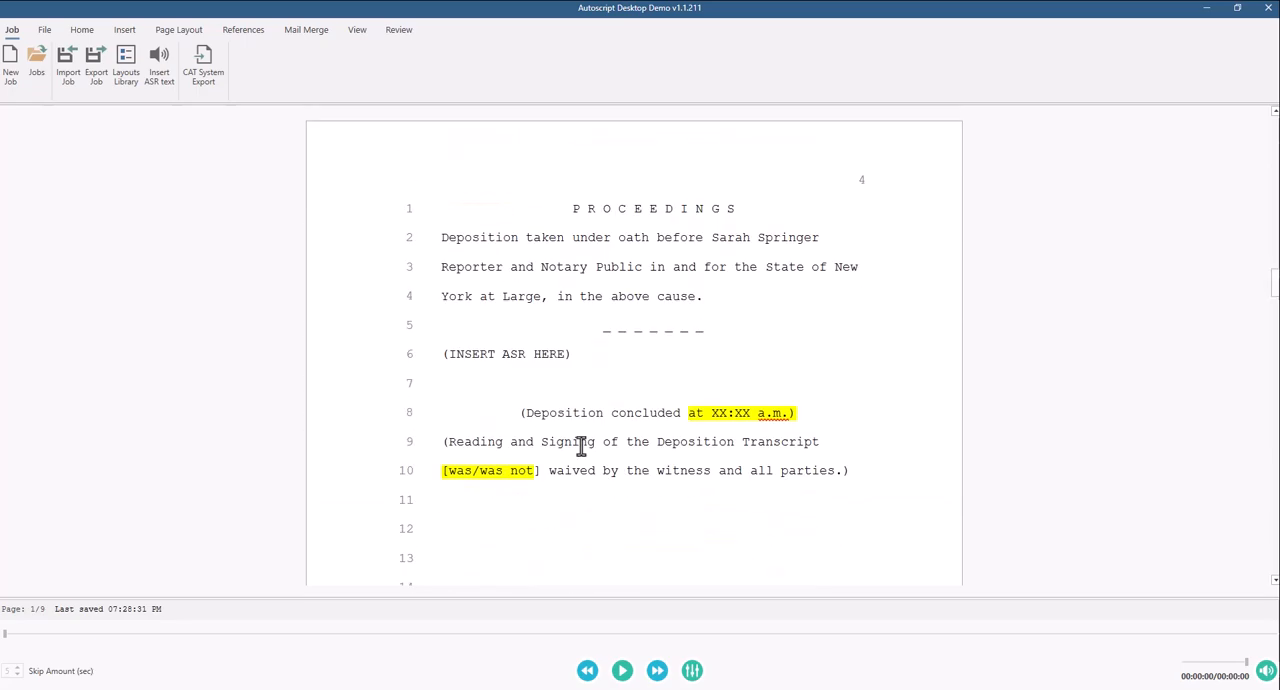
pyautogui.click(577, 356)
pyautogui.tripleClick(578, 358)
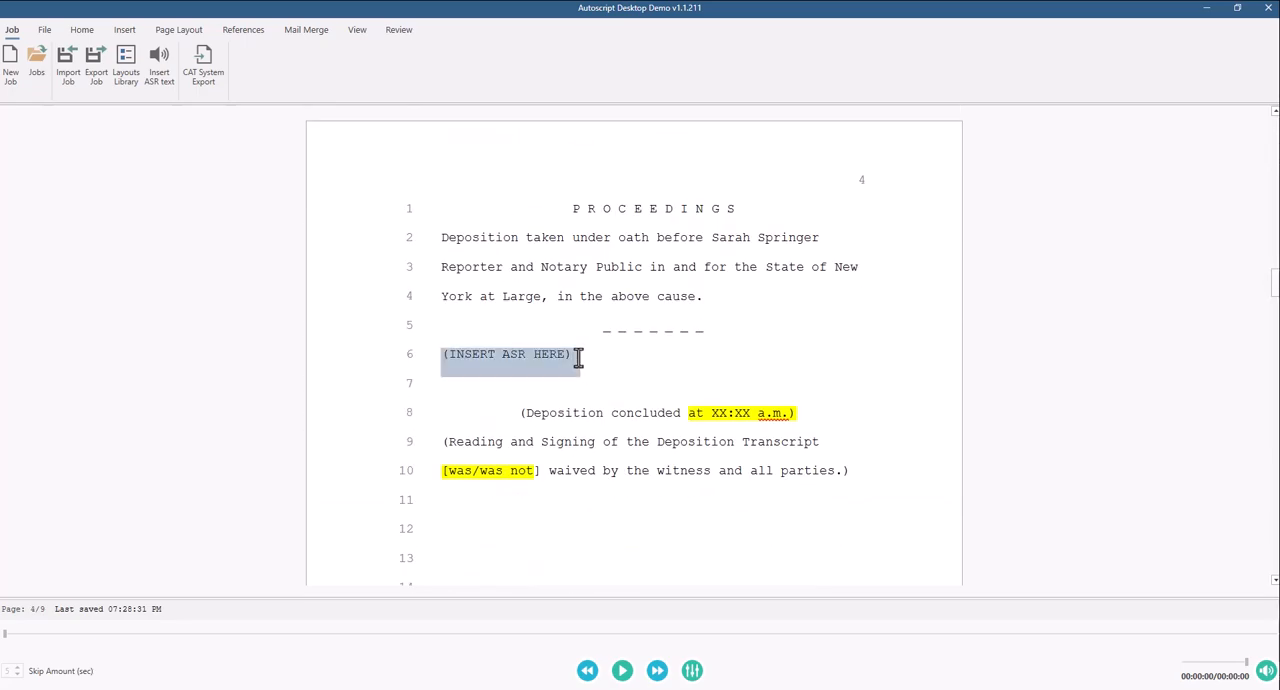
pyautogui.click(166, 86)
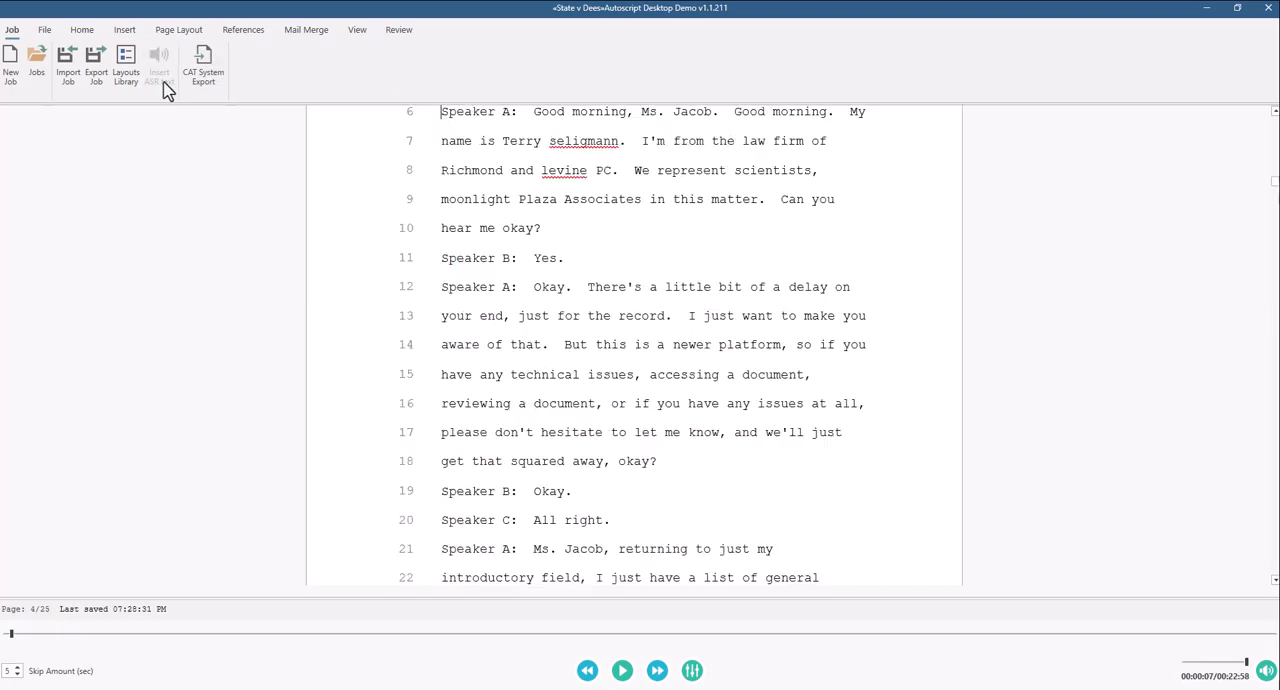
# Step: Replace the Speaker A label on line 6 of the Proceedings page with the questioning attorney's speaker designation
pyautogui.scroll(3, 538, 180)
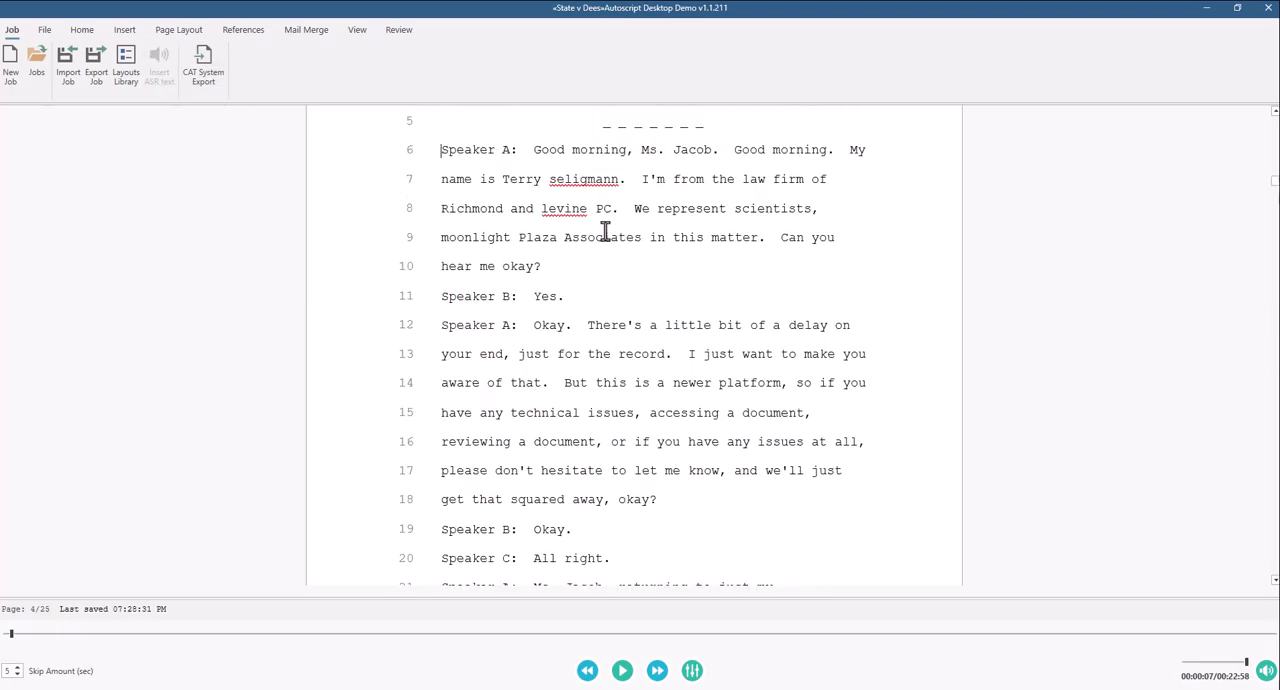
pyautogui.click(535, 266)
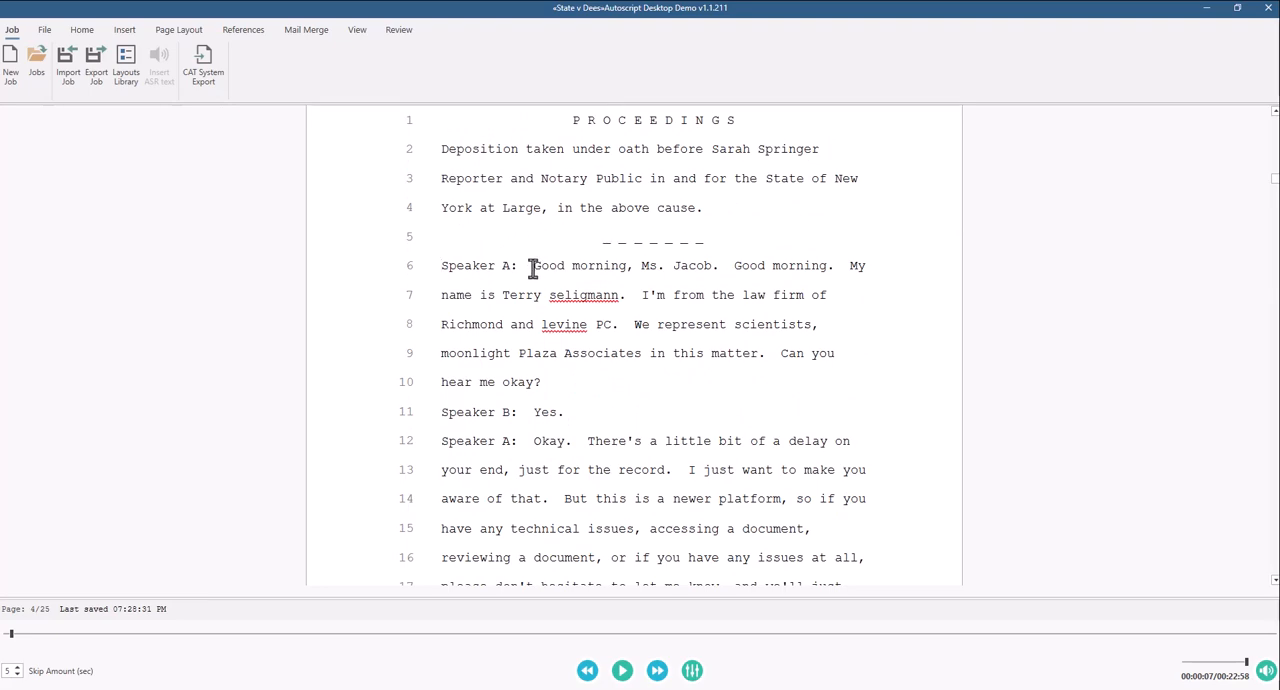
pyautogui.hotkey('shift', 'Home')
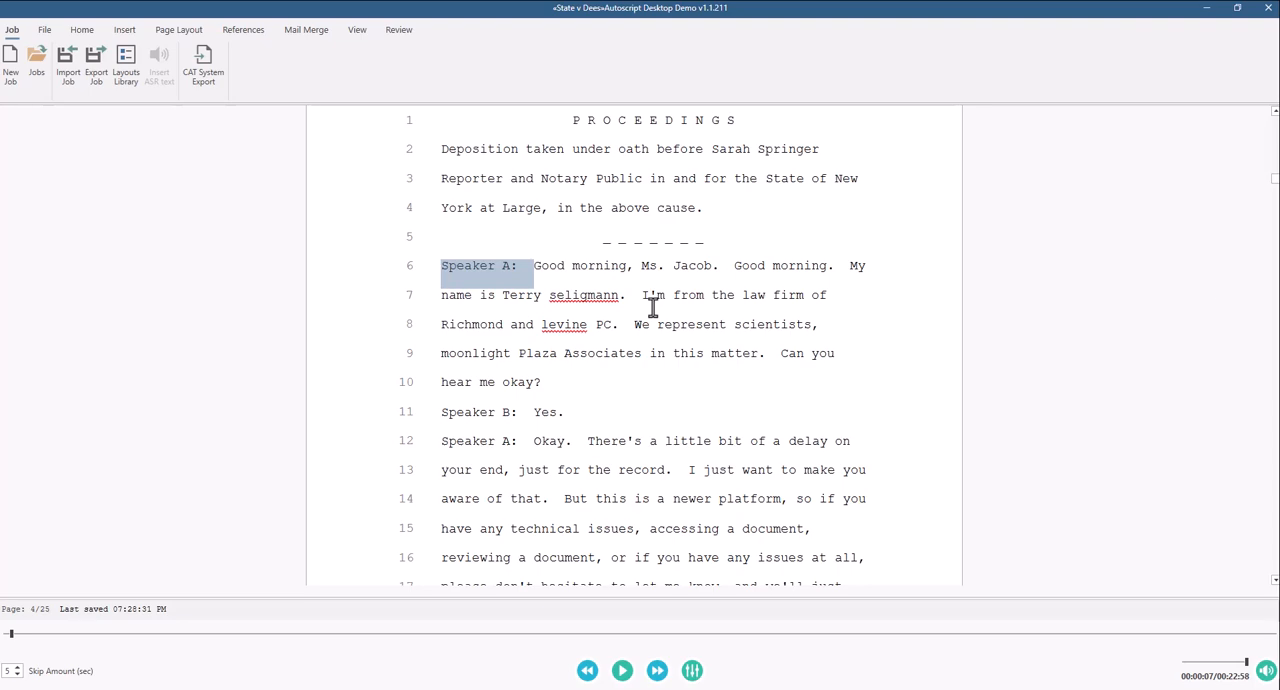
pyautogui.hotkey('alt', 's')
pyautogui.press('Escape')
pyautogui.hotkey('alt', '1')
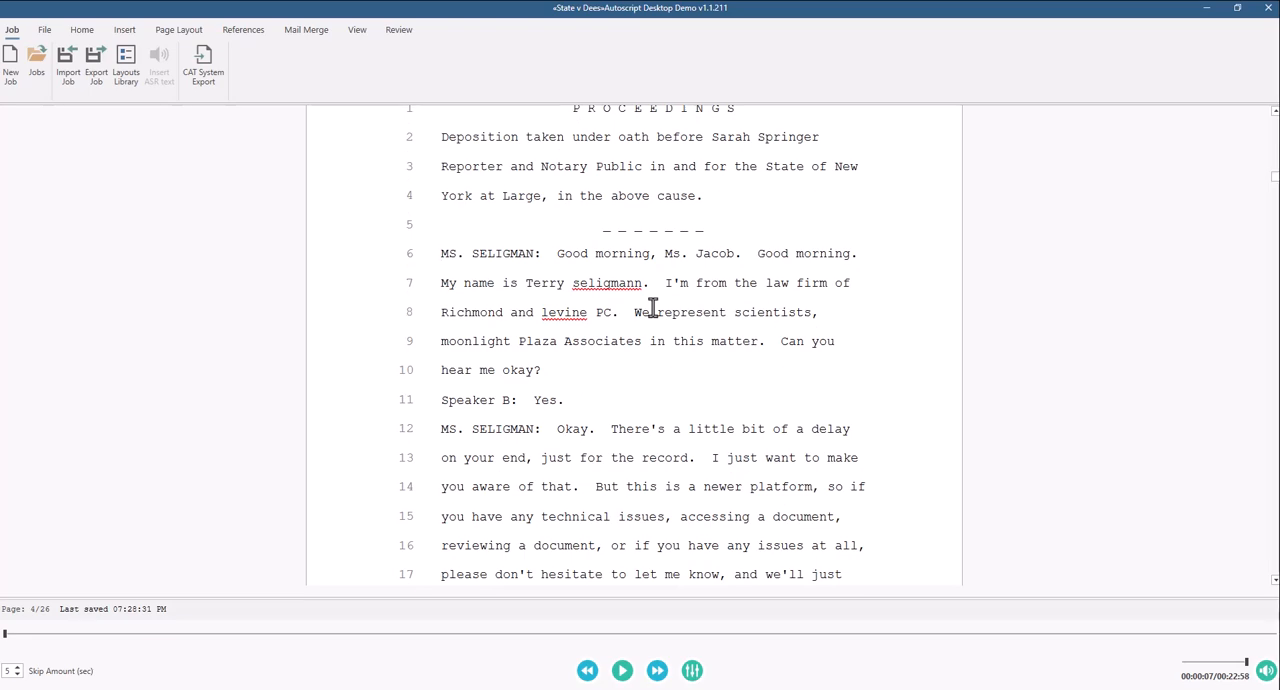
# Step: Replace the Speaker B label on line 11 with the THE WITNESS speaker designation
pyautogui.click(533, 400)
pyautogui.hotkey('shift', 'Home')
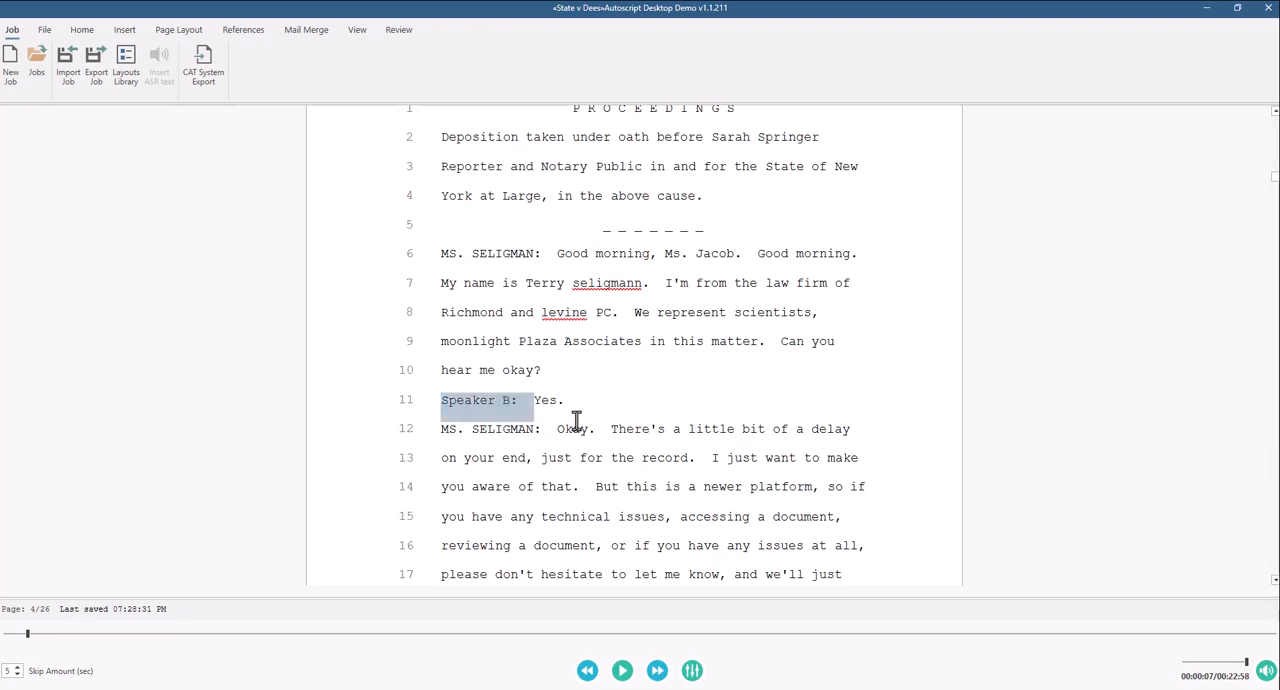
pyautogui.hotkey('alt', 's')
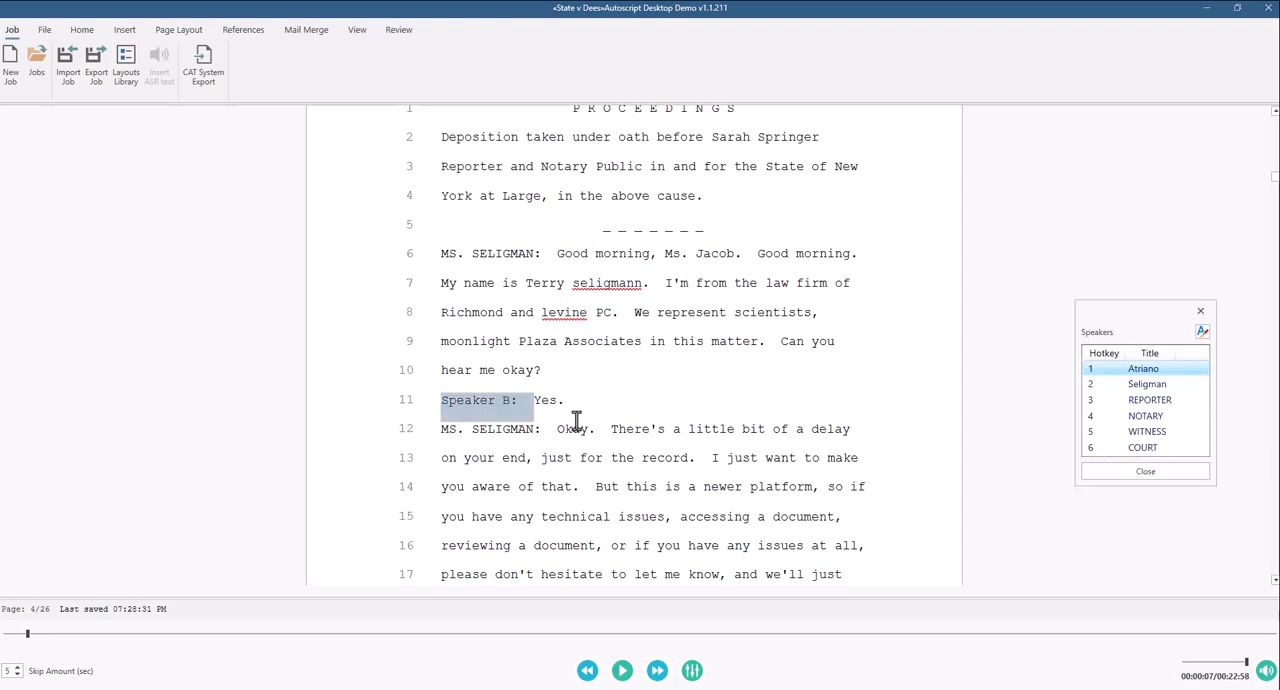
pyautogui.press('Escape')
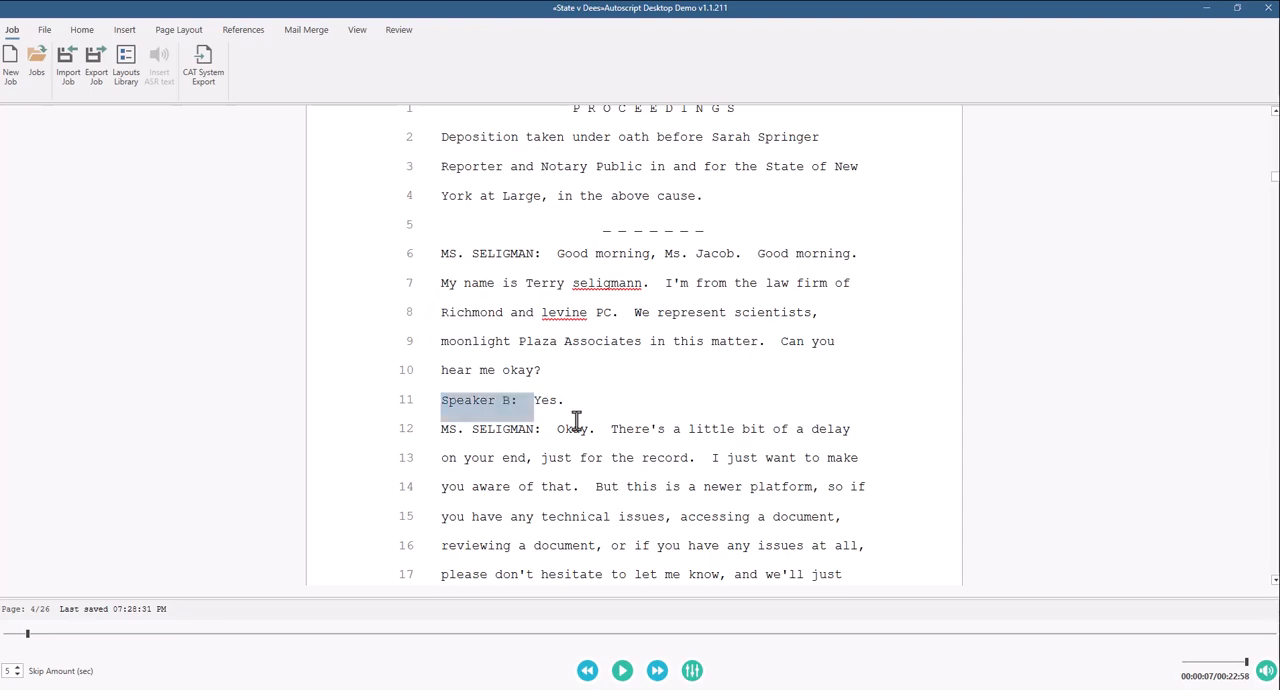
pyautogui.hotkey('alt', 'w')
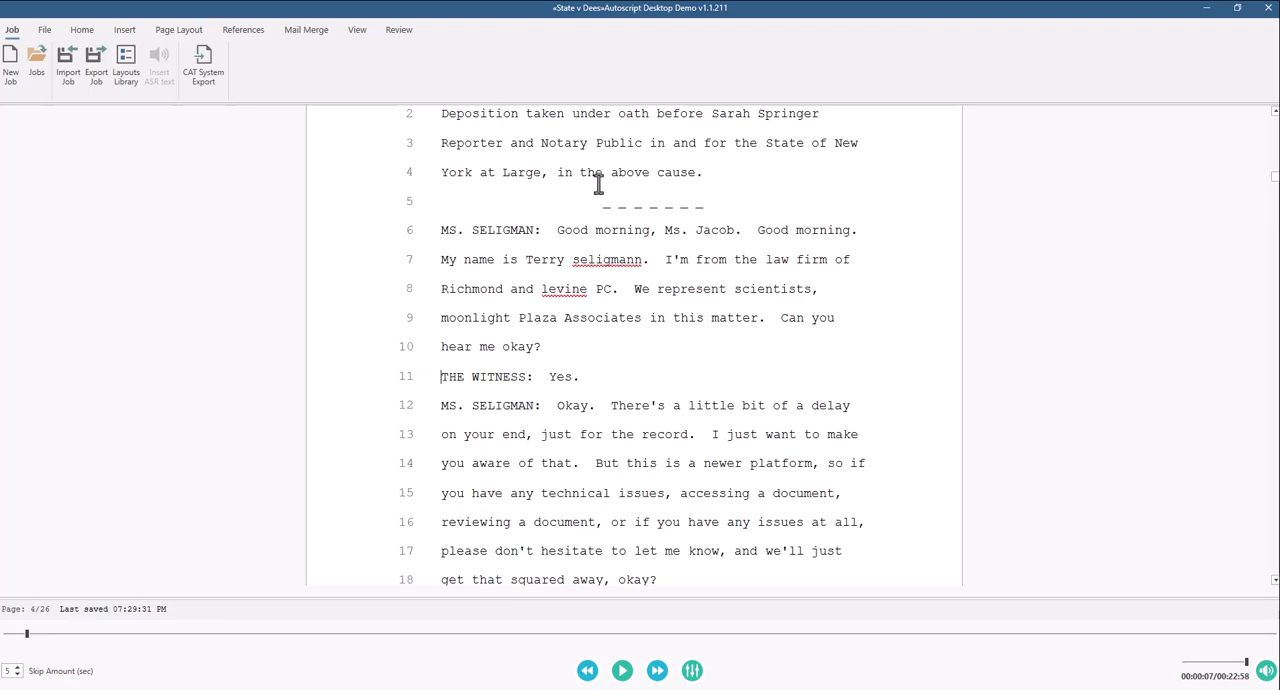
# Step: Upload the edited job files to AutoScript Web
pyautogui.click(84, 37)
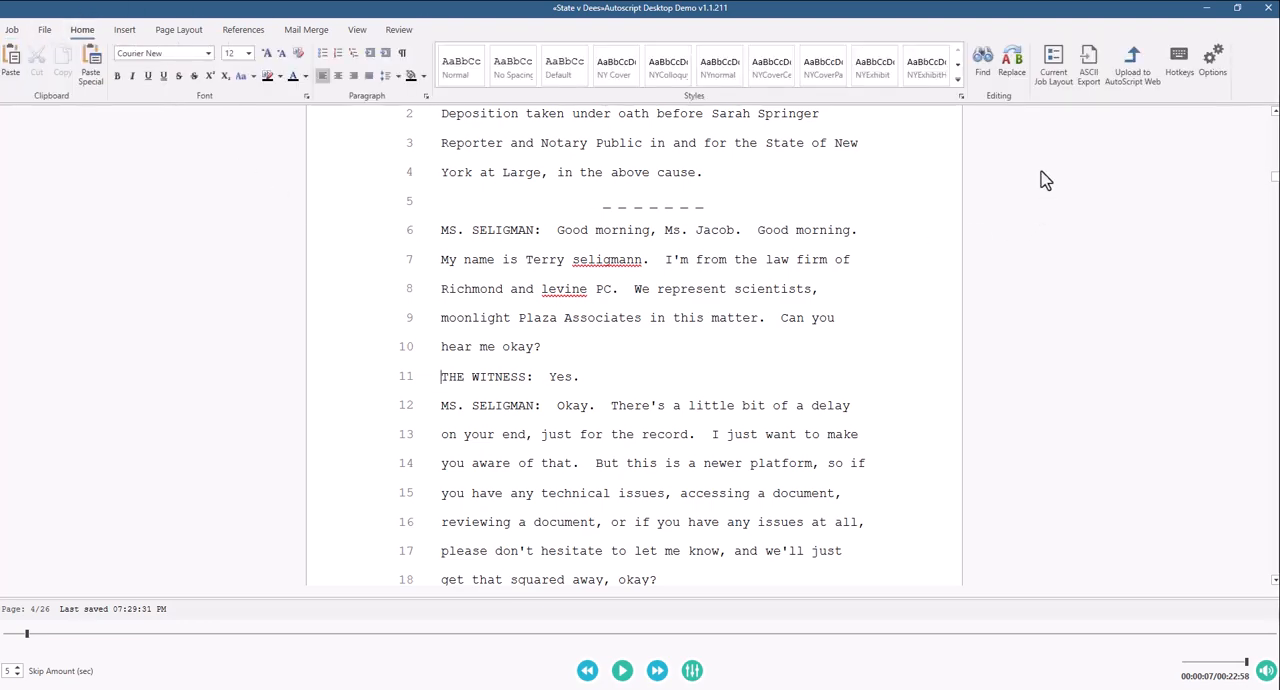
pyautogui.click(1133, 68)
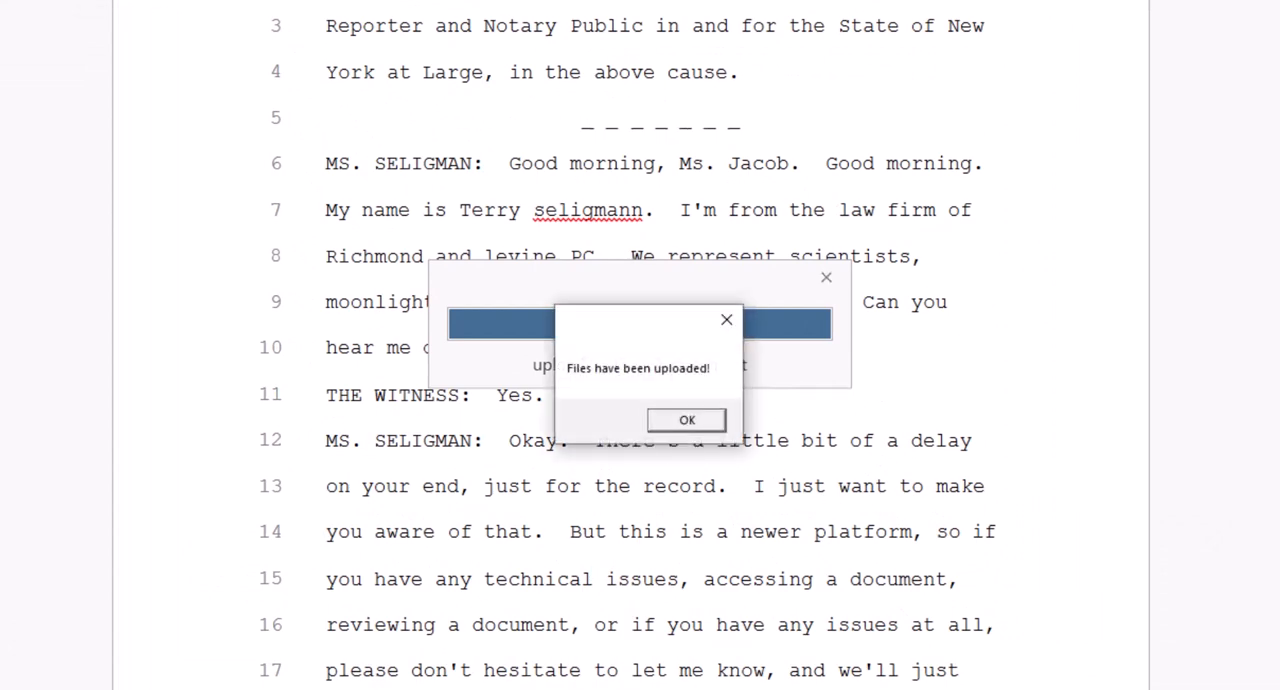
pyautogui.click(687, 422)
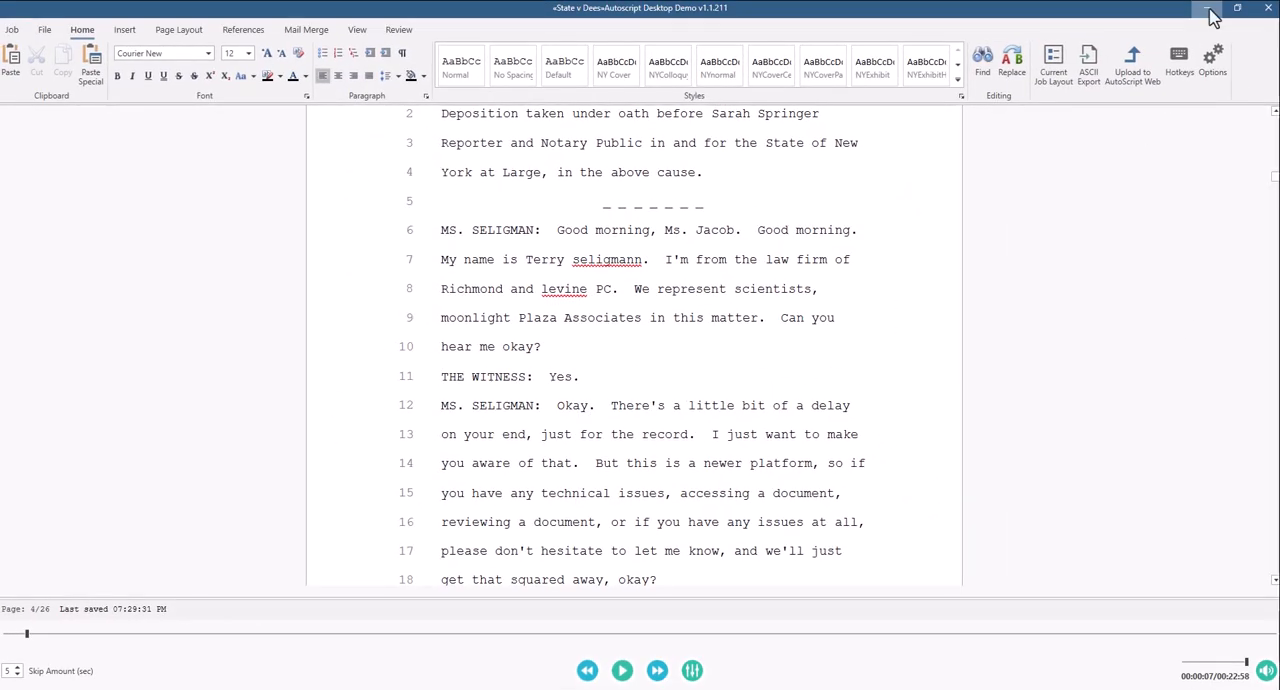
# Step: Close the desktop editor, return to the web dashboard and launch the Ready for Editing job in the desktop editor again
pyautogui.click(1268, 8)
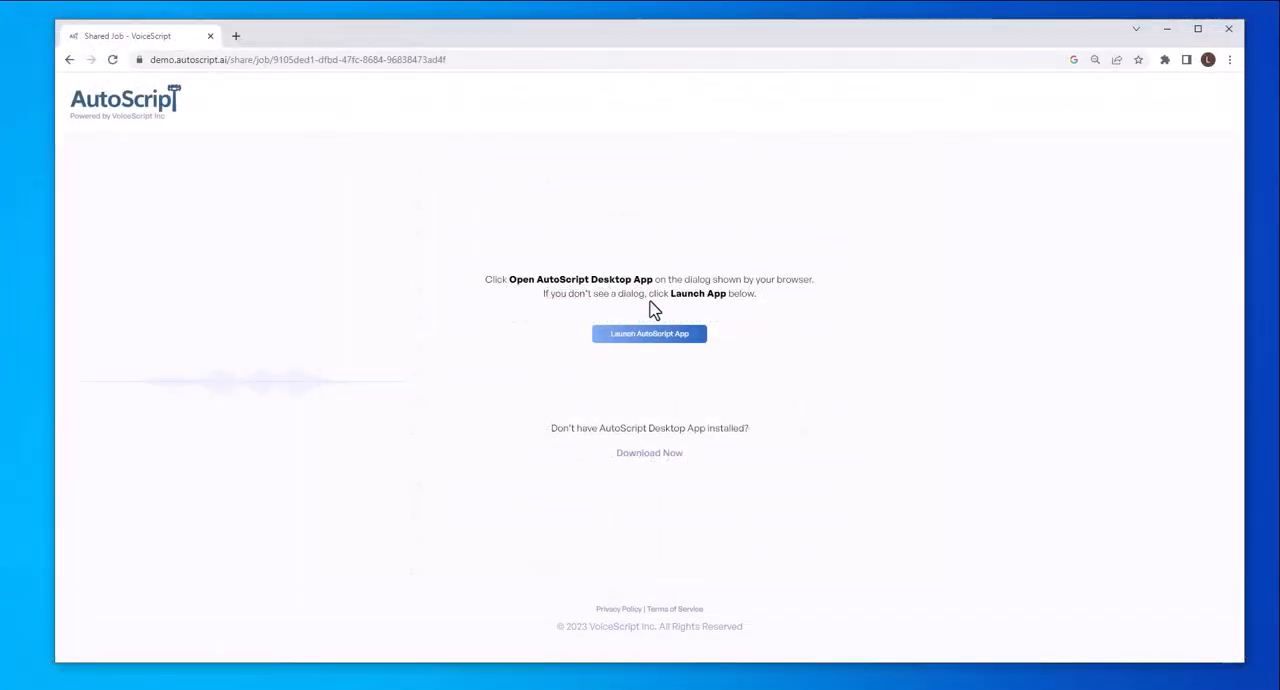
pyautogui.click(67, 61)
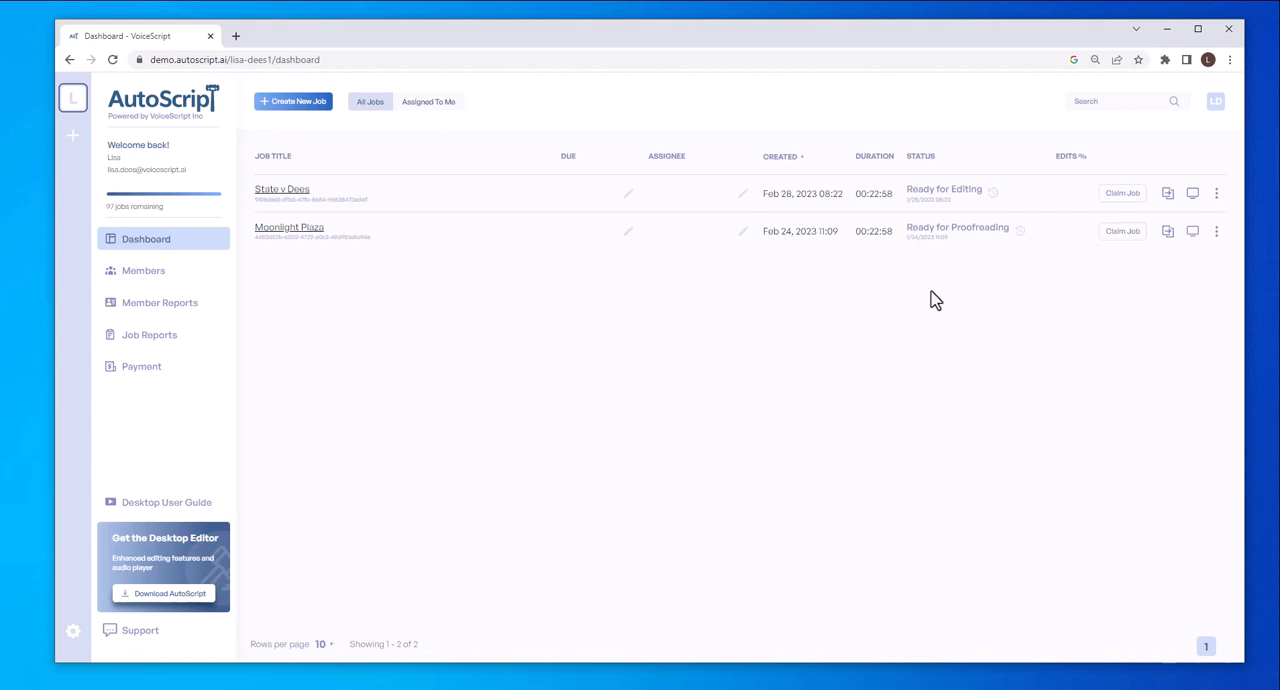
pyautogui.click(1193, 195)
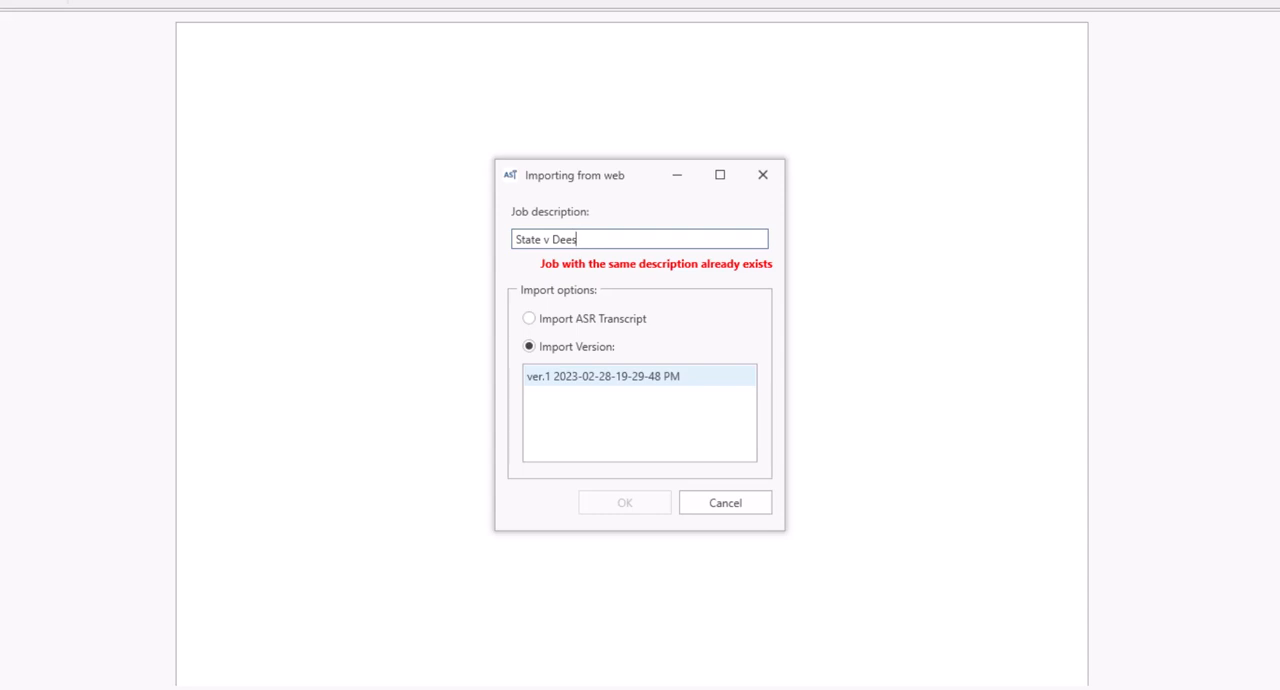
pyautogui.click(540, 322)
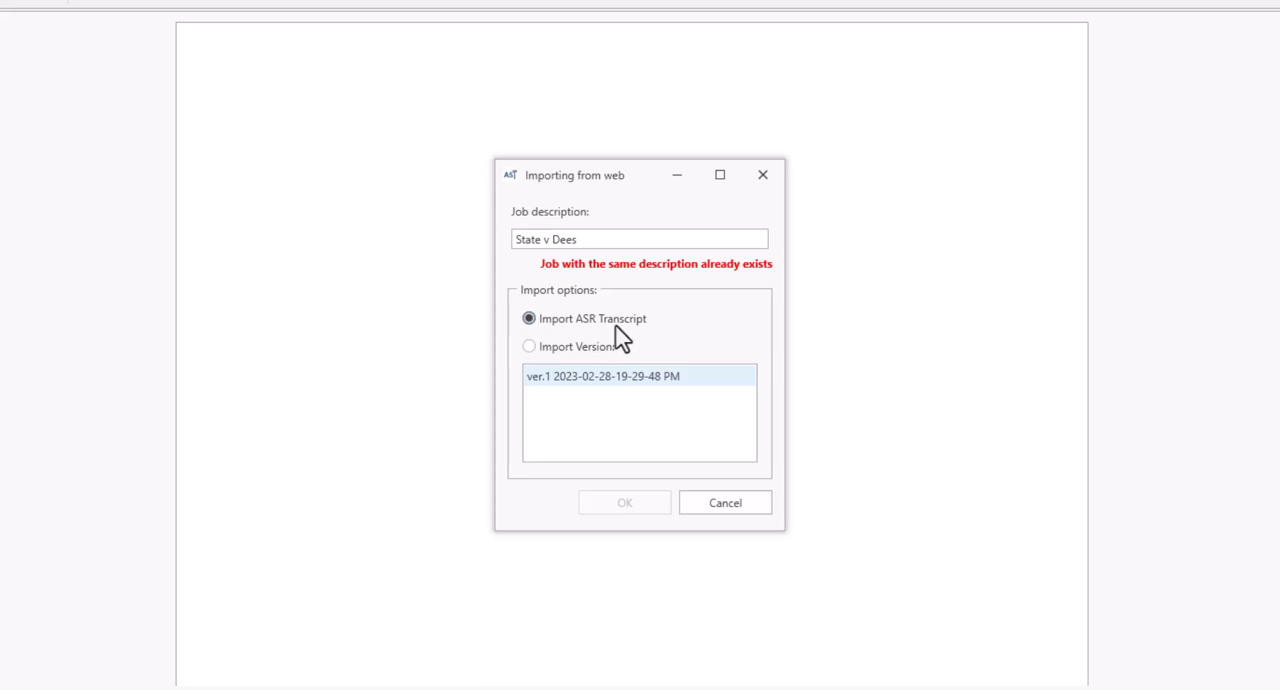
pyautogui.click(530, 354)
pyautogui.click(600, 390)
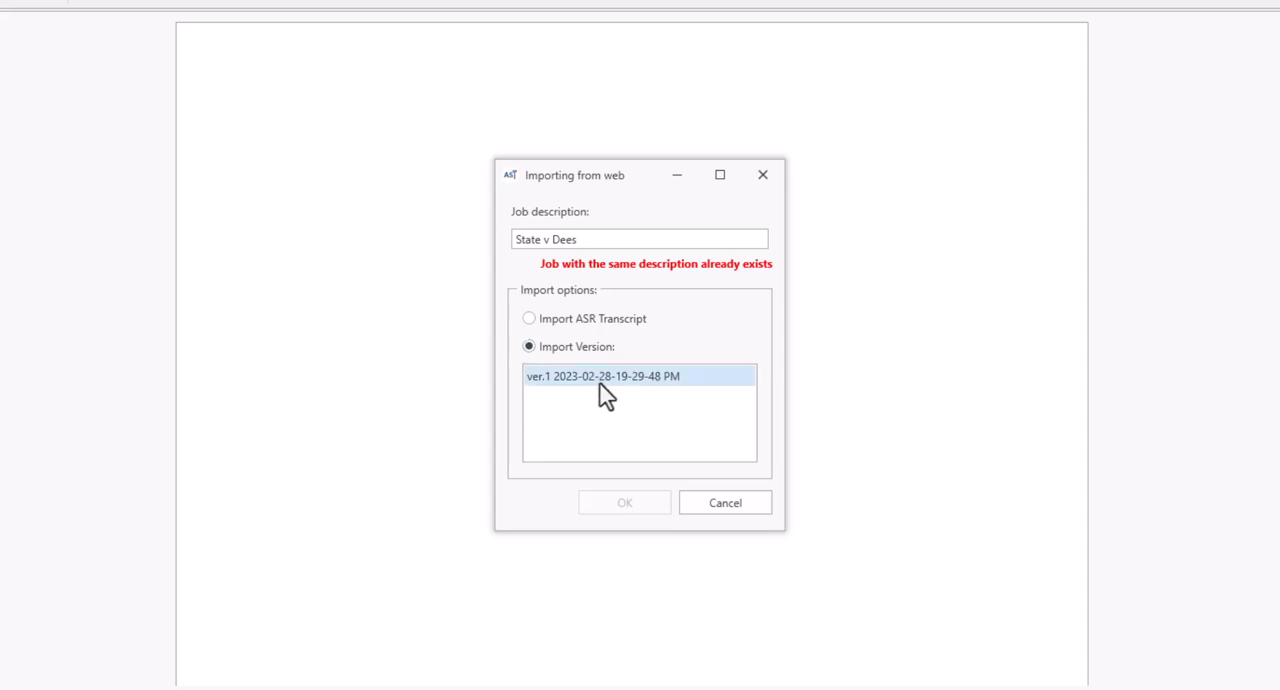
pyautogui.click(609, 240)
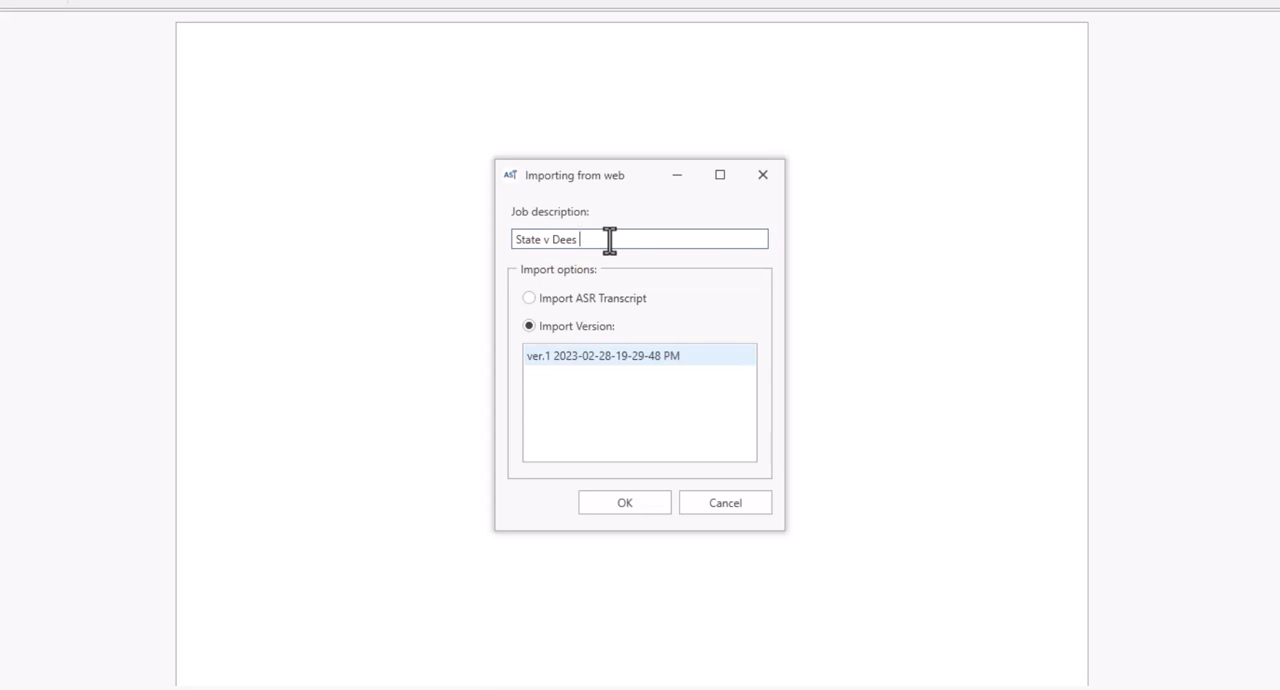
pyautogui.write('edited')
pyautogui.click(628, 505)
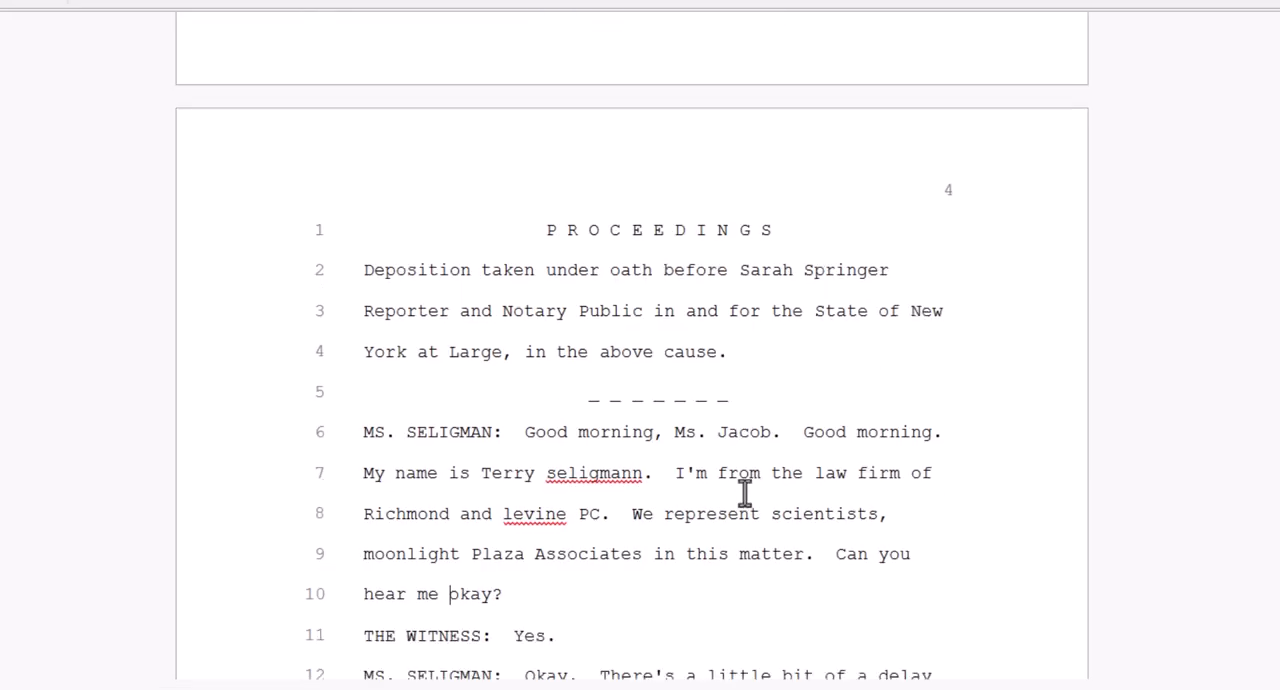
pyautogui.scroll(-2, 745, 490)
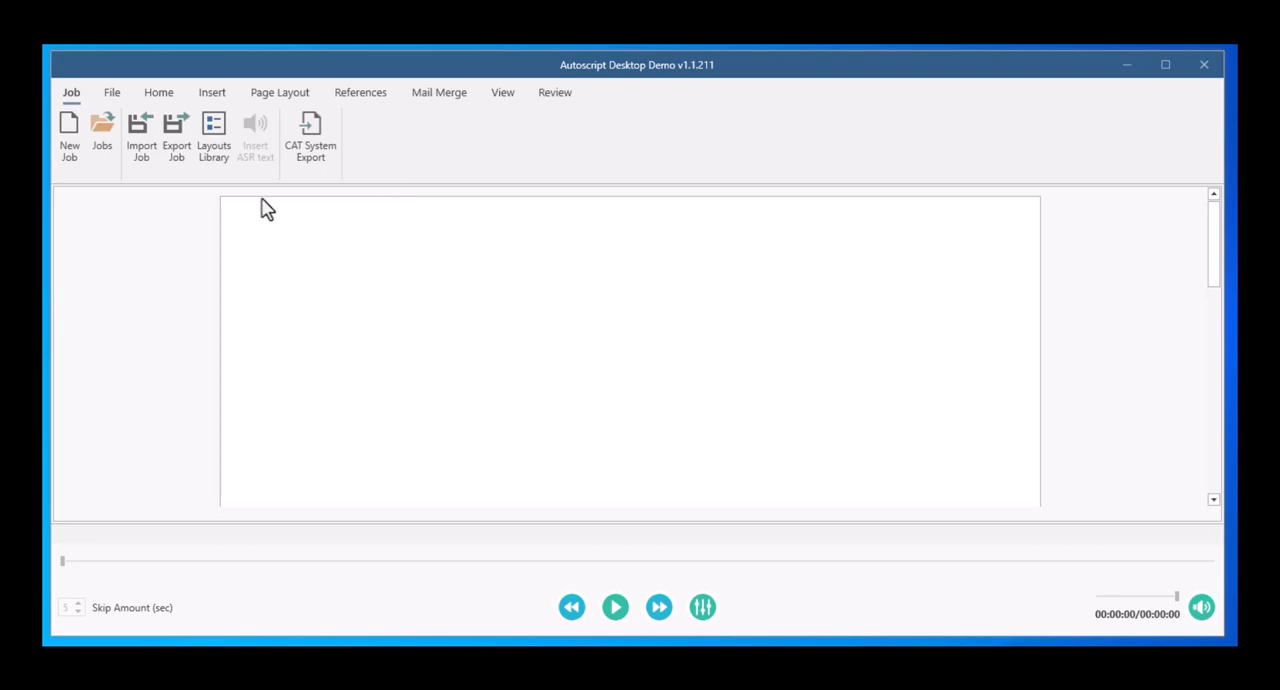
# Step: Try to create a new job from within the desktop editor
pyautogui.click(64, 162)
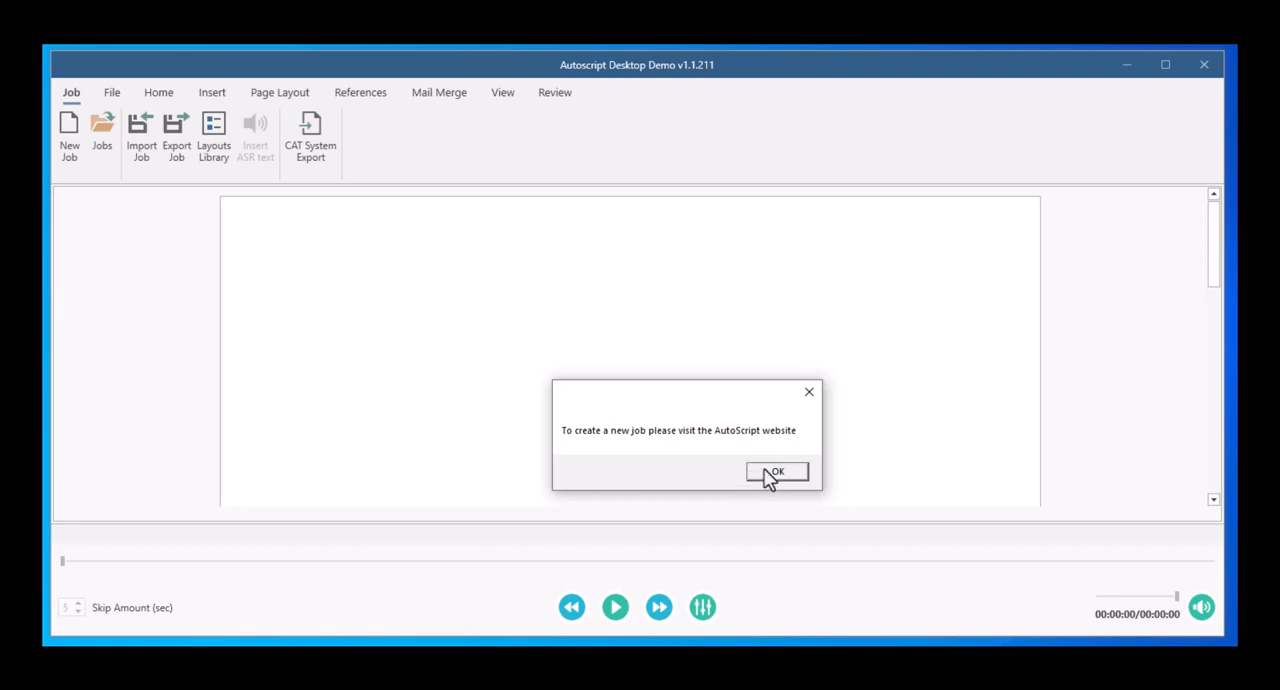
pyautogui.click(766, 470)
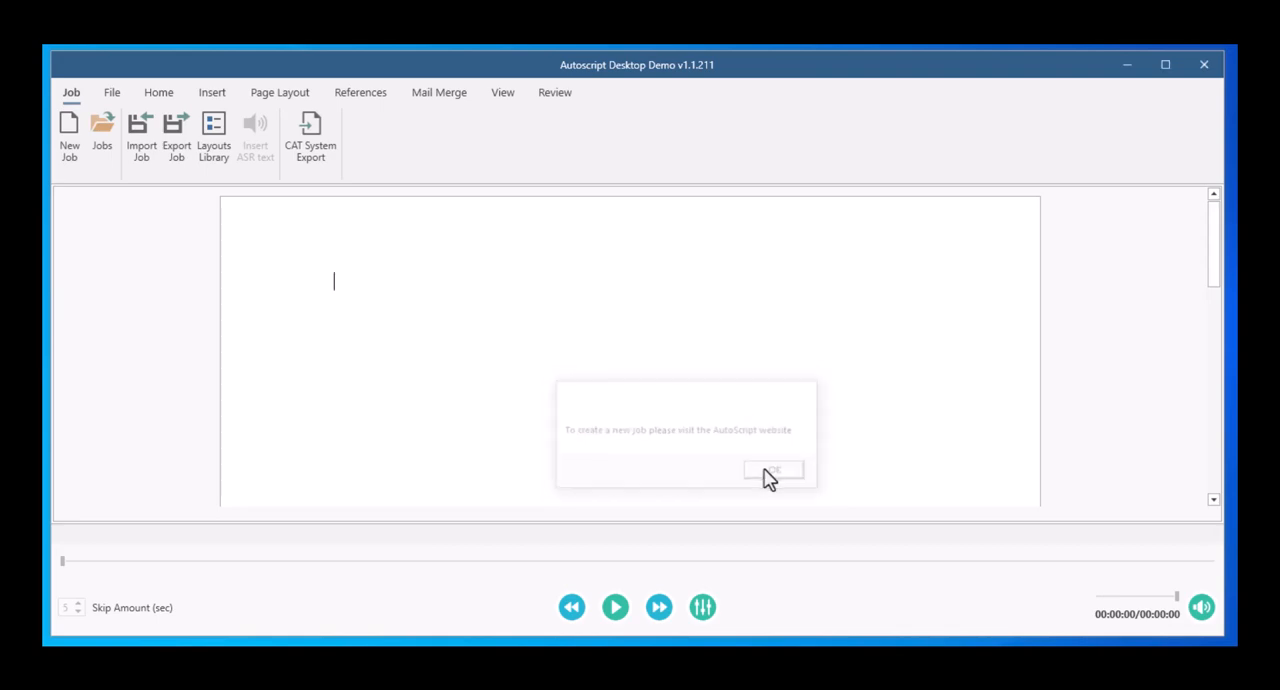
# Step: Open the list of jobs stored in the desktop editor and delete the job dated 2-7-23
pyautogui.click(104, 146)
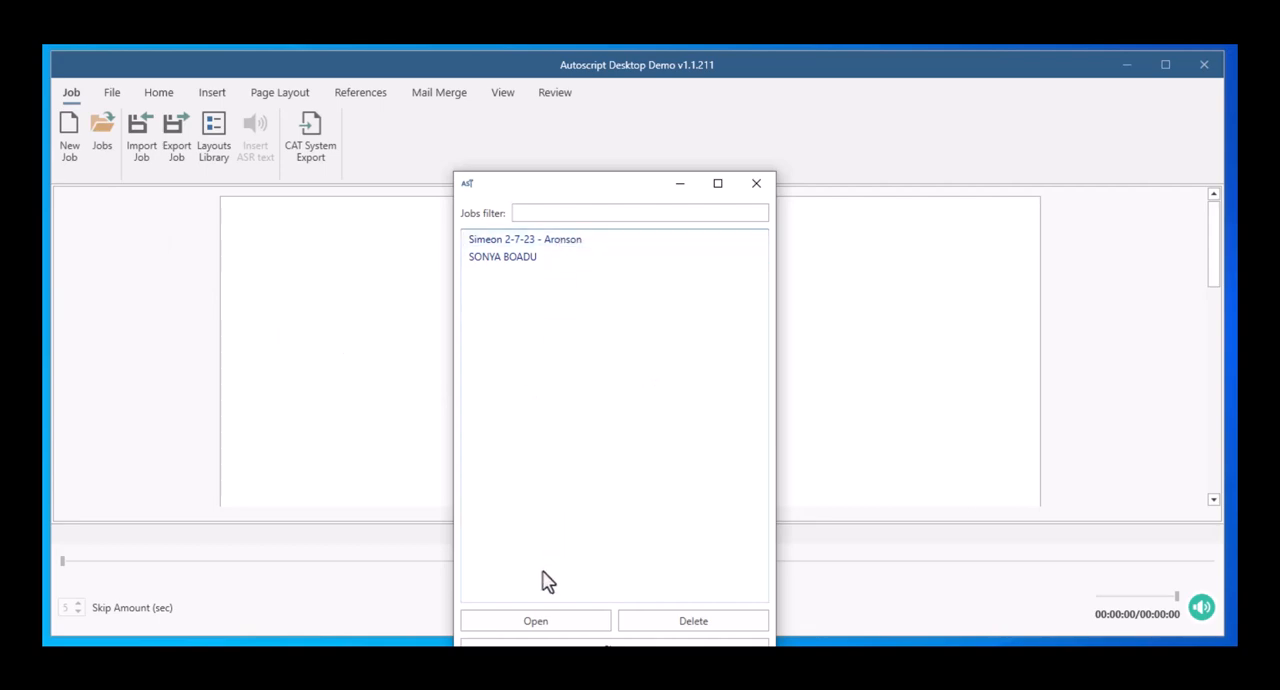
pyautogui.moveTo(591, 183); pyautogui.dragTo(593, 151)
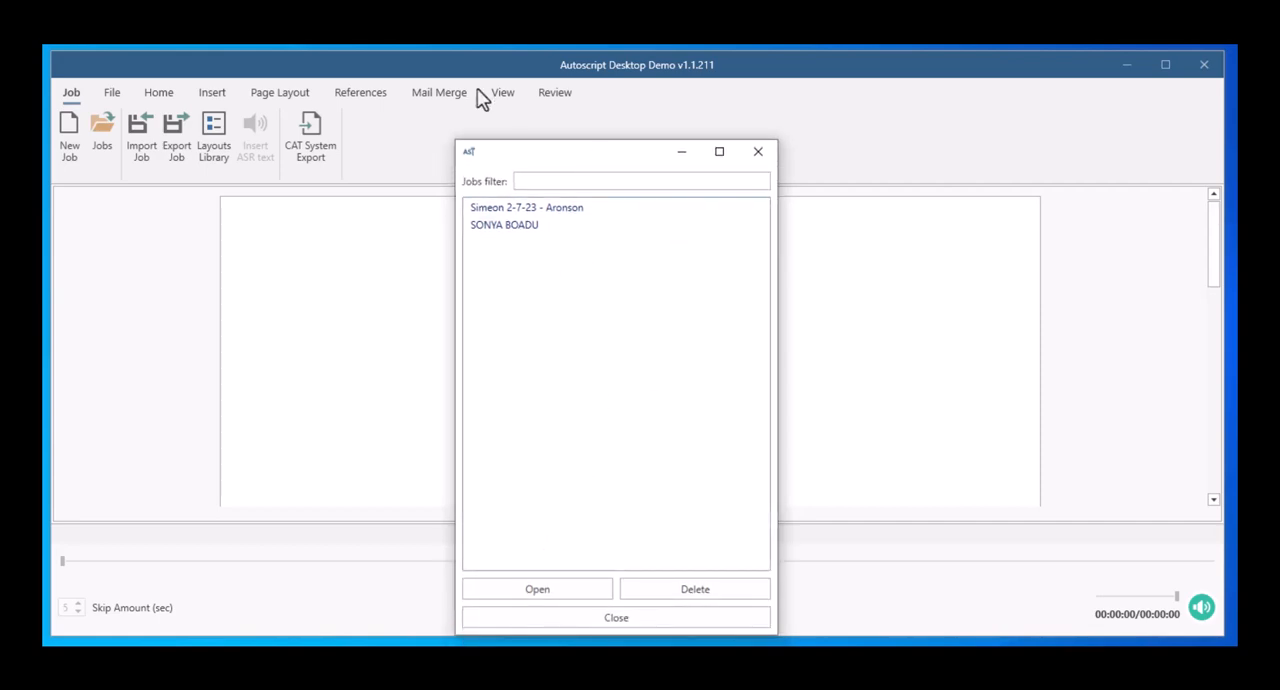
pyautogui.click(505, 230)
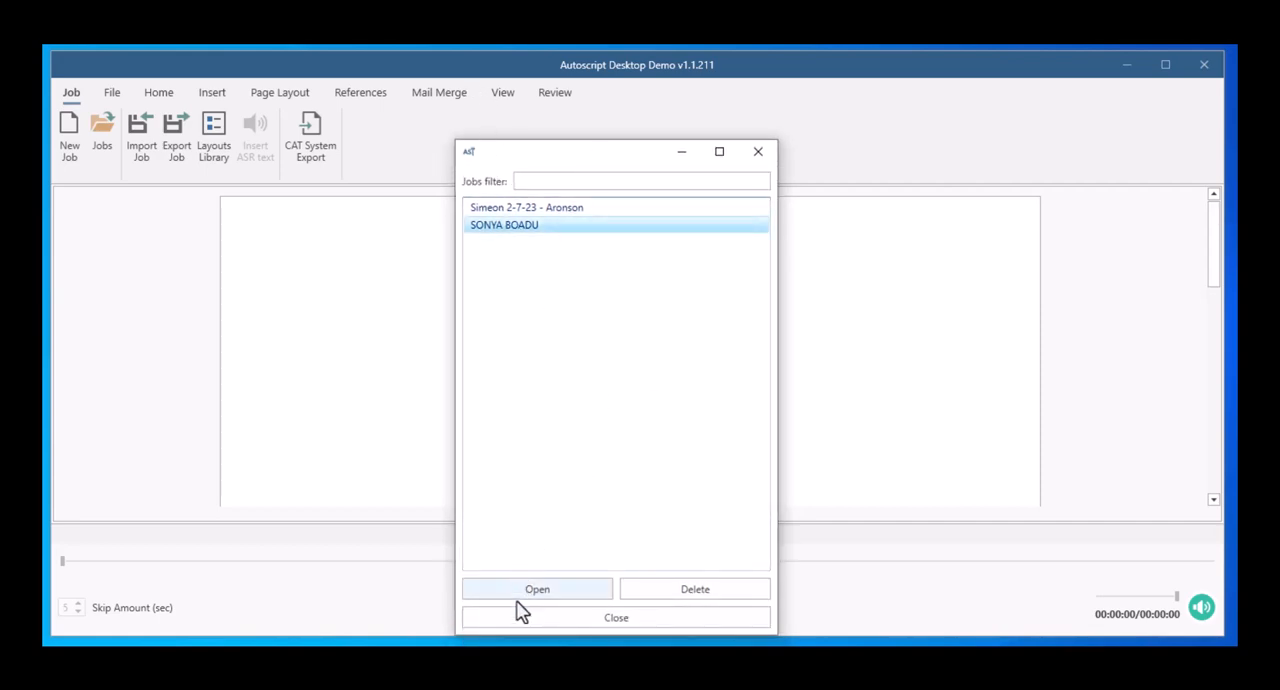
pyautogui.click(537, 209)
pyautogui.click(696, 604)
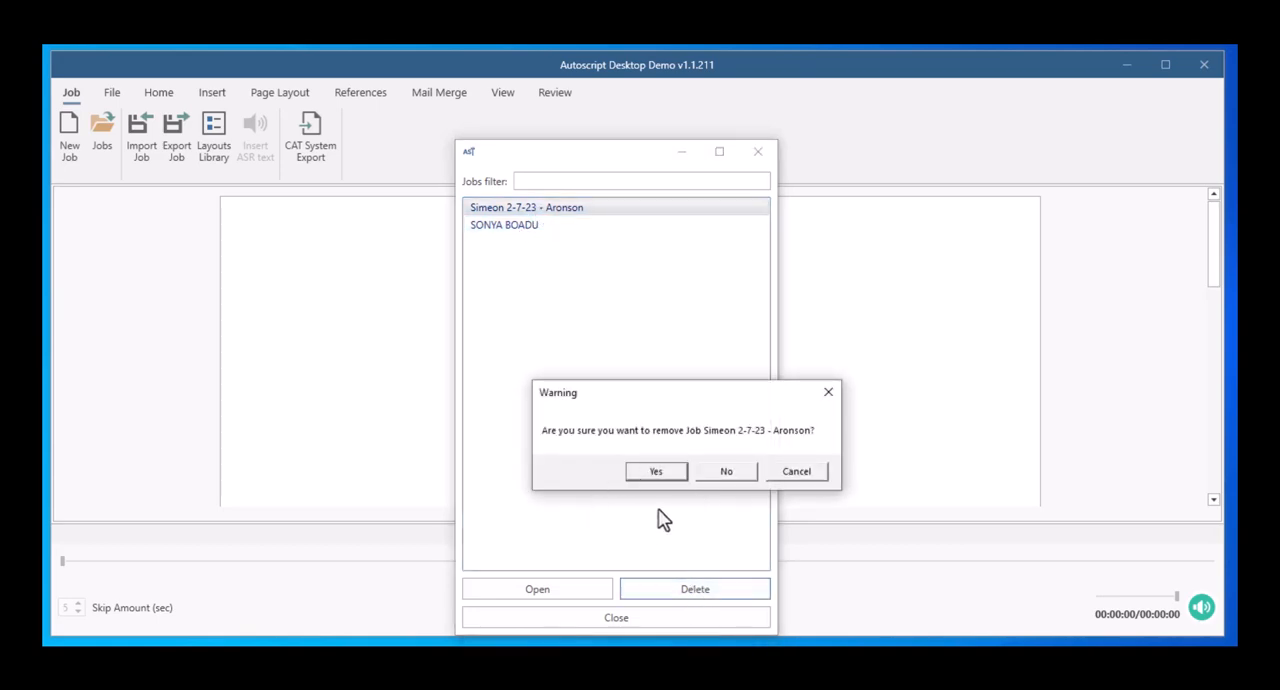
pyautogui.click(652, 474)
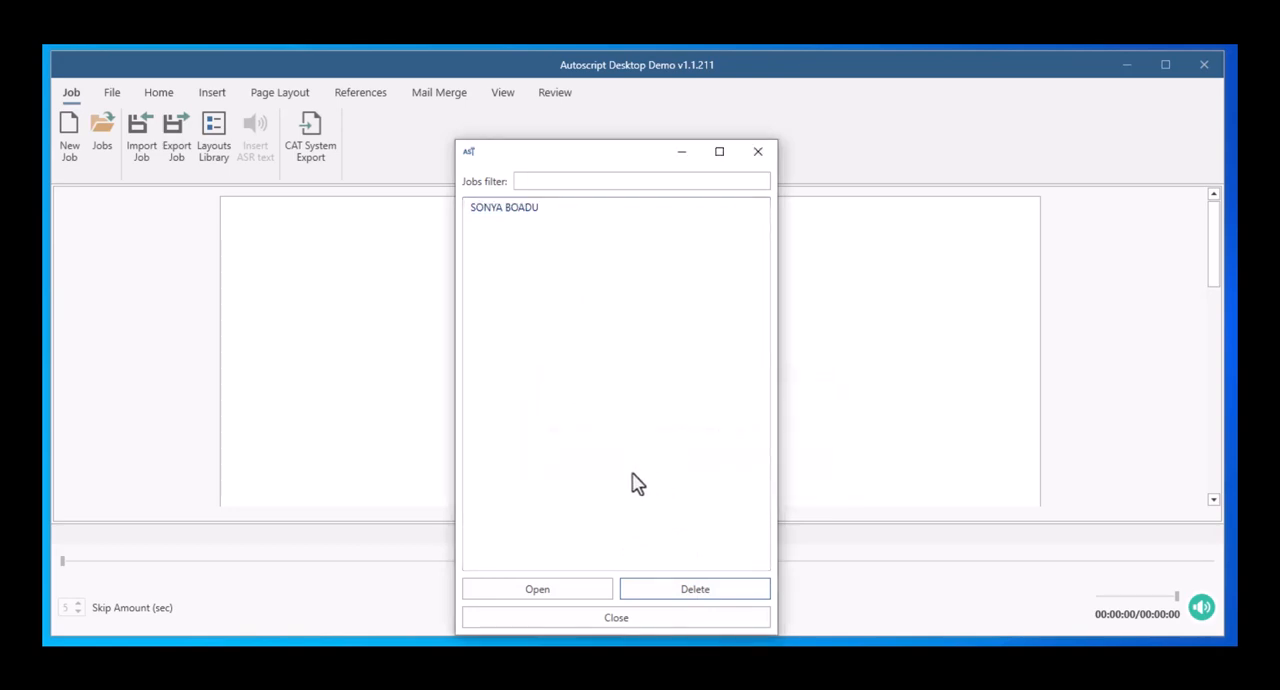
# Step: Close the stored jobs list, review the General and Foot pedal settings in the editor options, and cancel the dialog
pyautogui.click(758, 153)
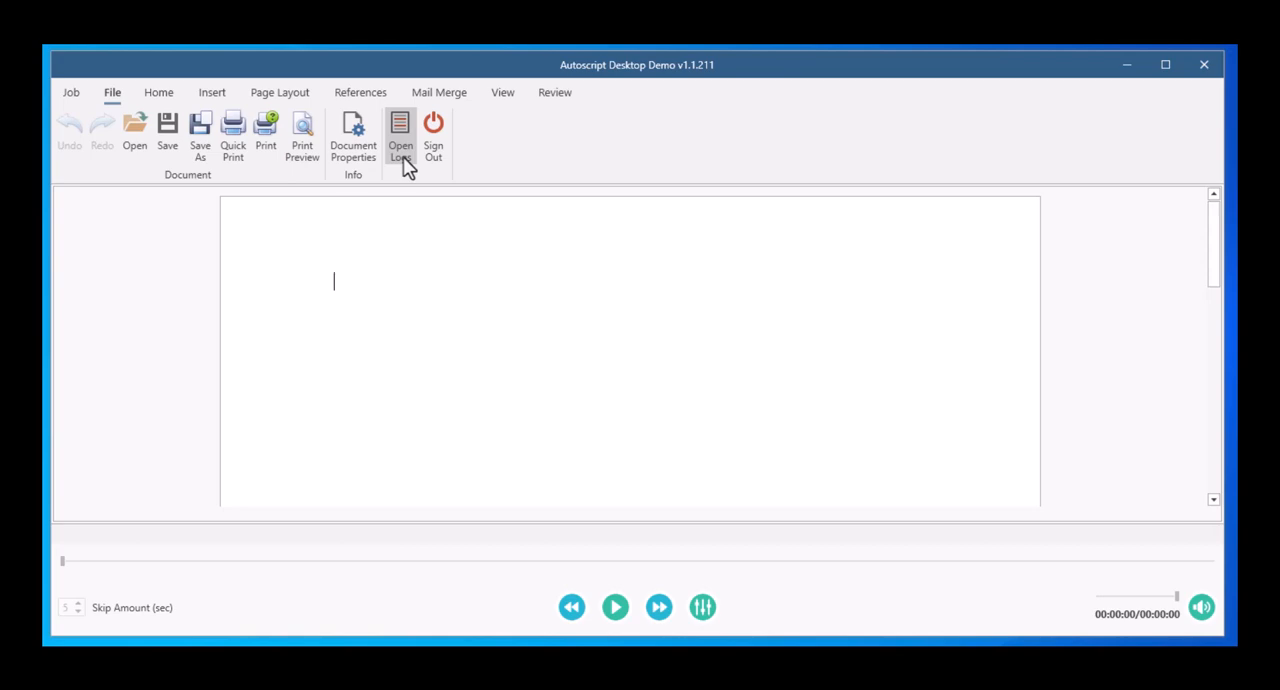
pyautogui.click(160, 94)
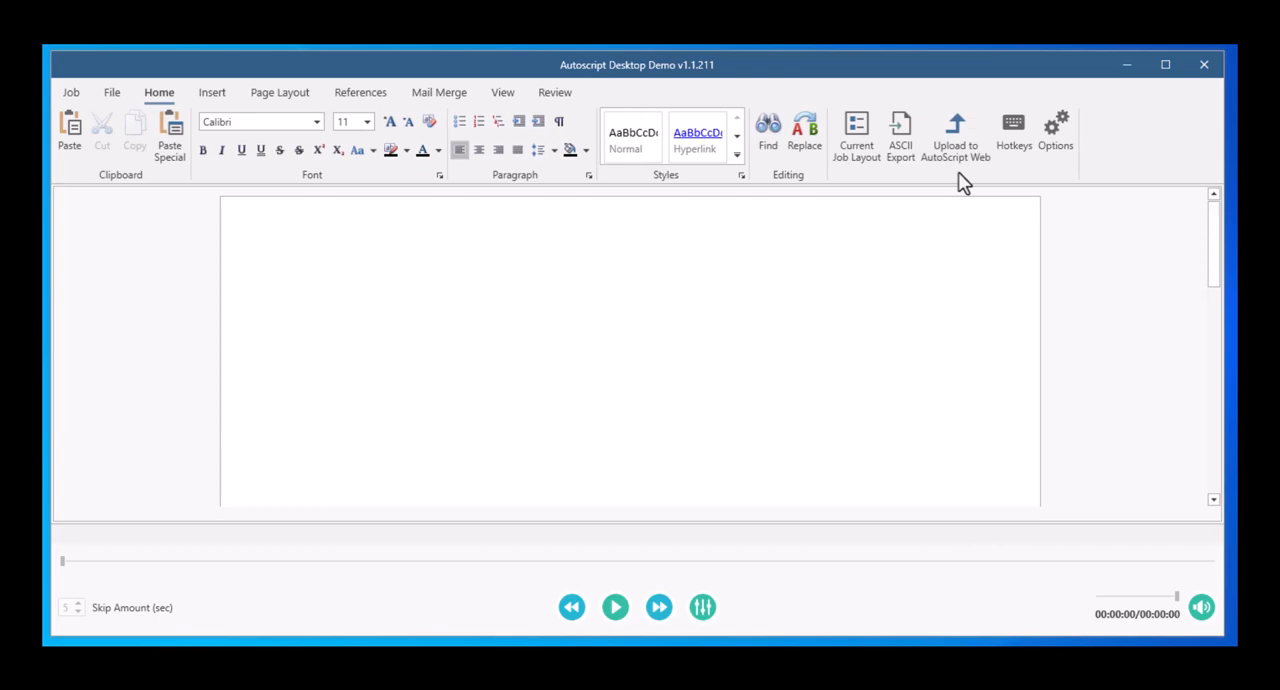
pyautogui.click(1058, 150)
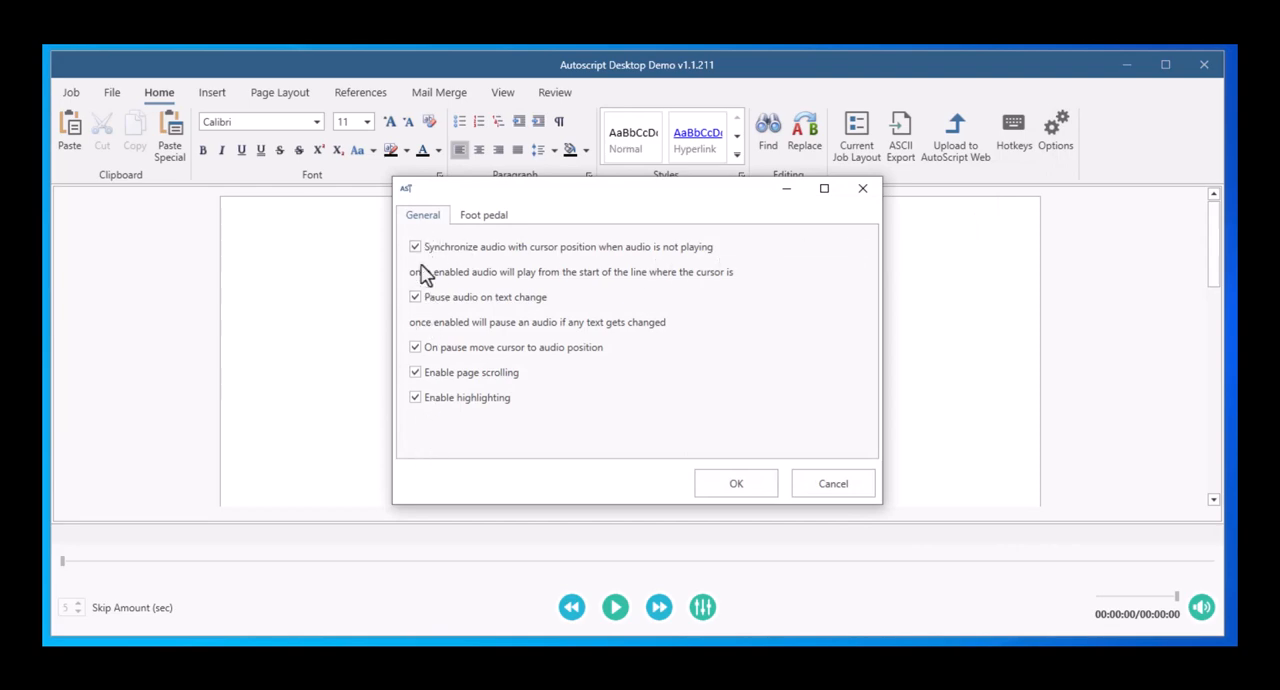
pyautogui.click(498, 218)
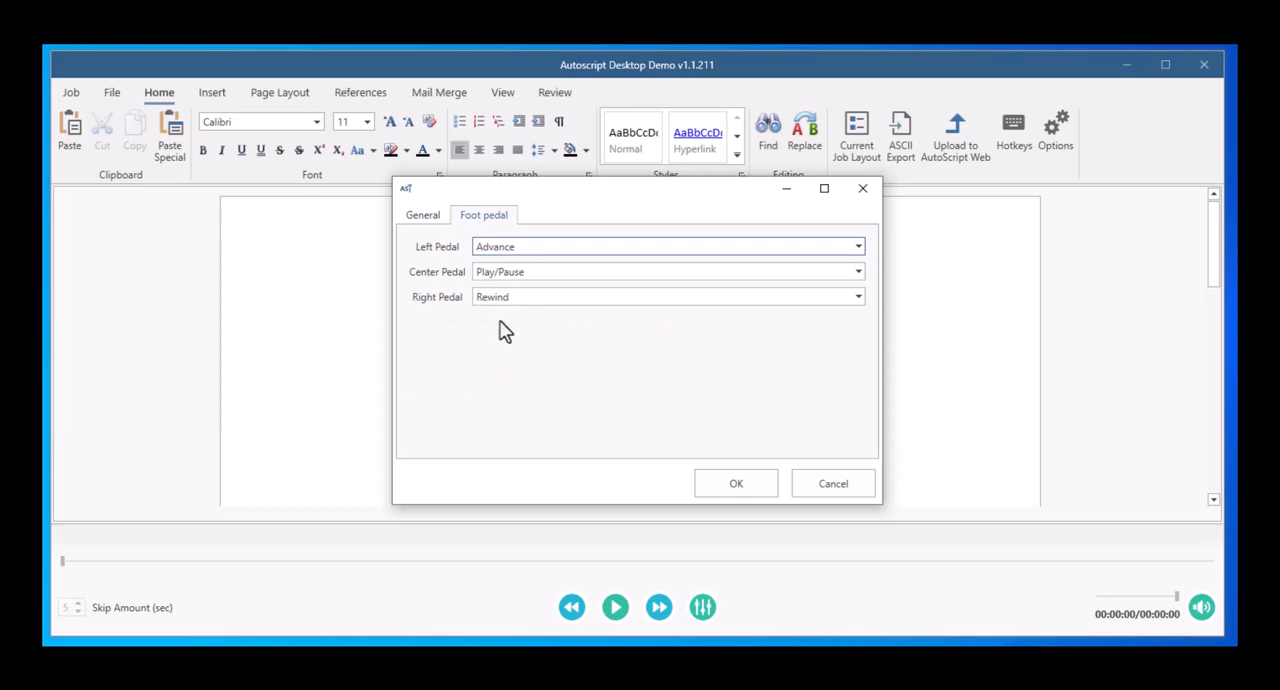
pyautogui.click(836, 487)
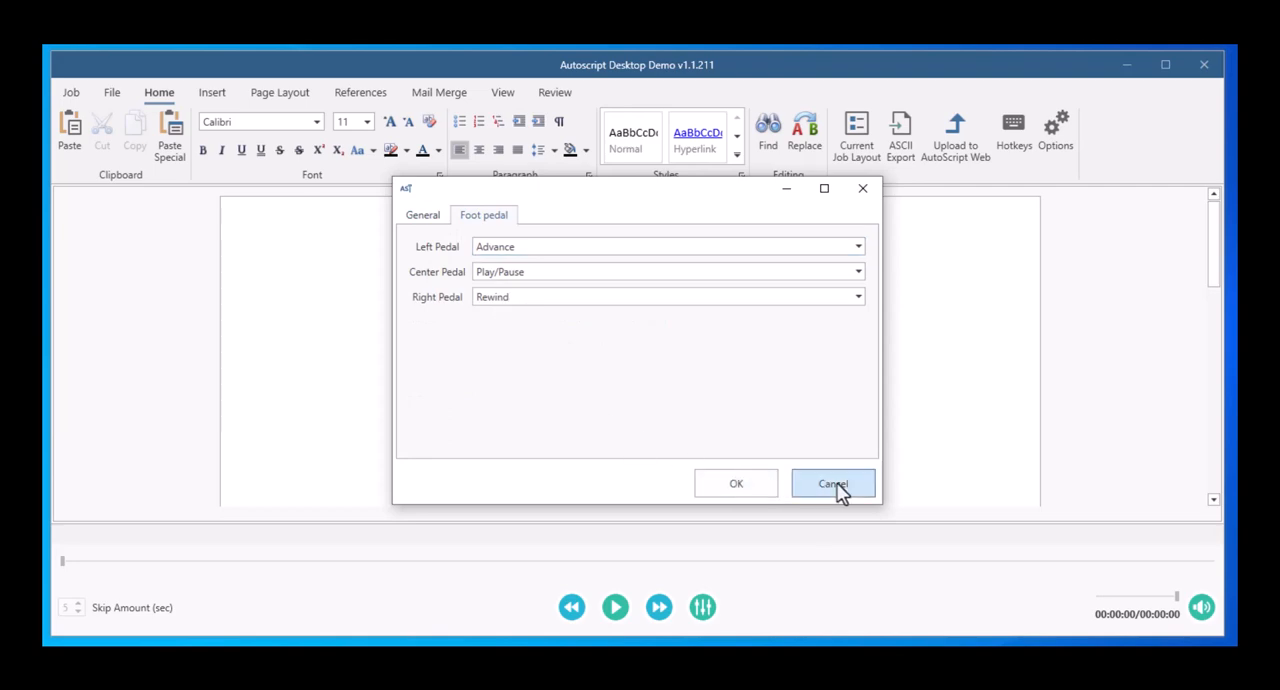
# Step: Look over the insert and page layout tools, and show the horizontal and vertical rulers in the document
pyautogui.click(212, 100)
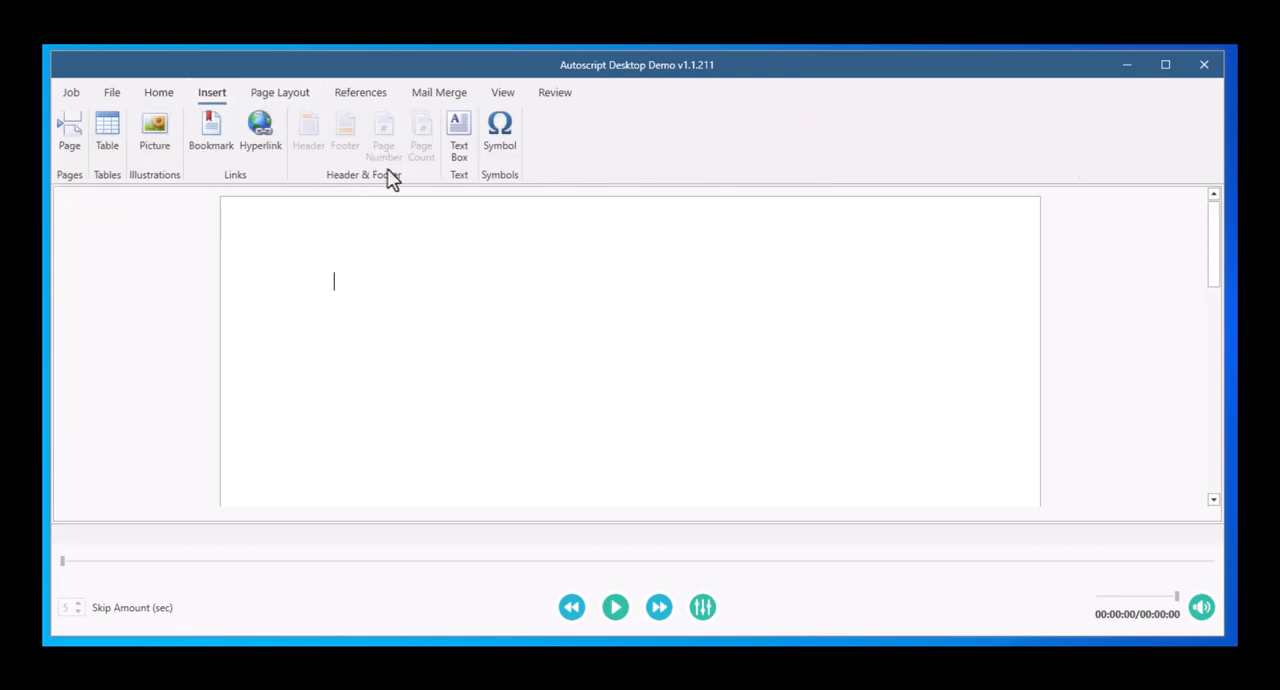
pyautogui.click(277, 96)
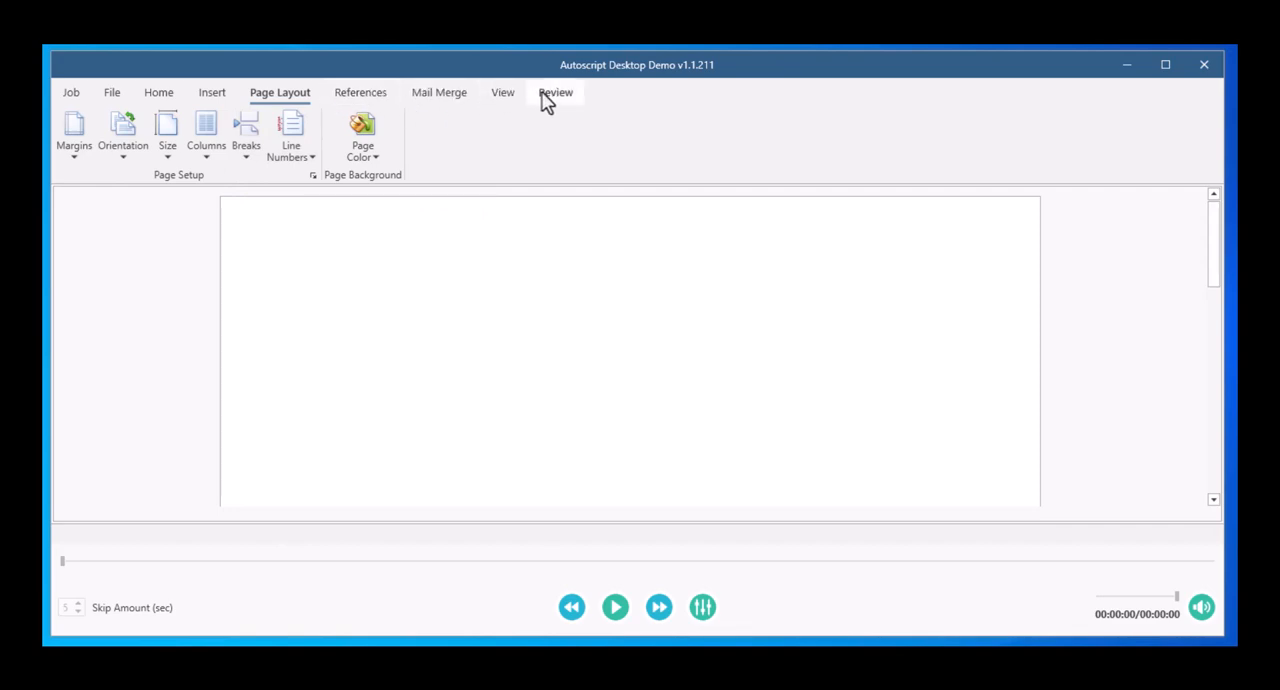
pyautogui.click(507, 96)
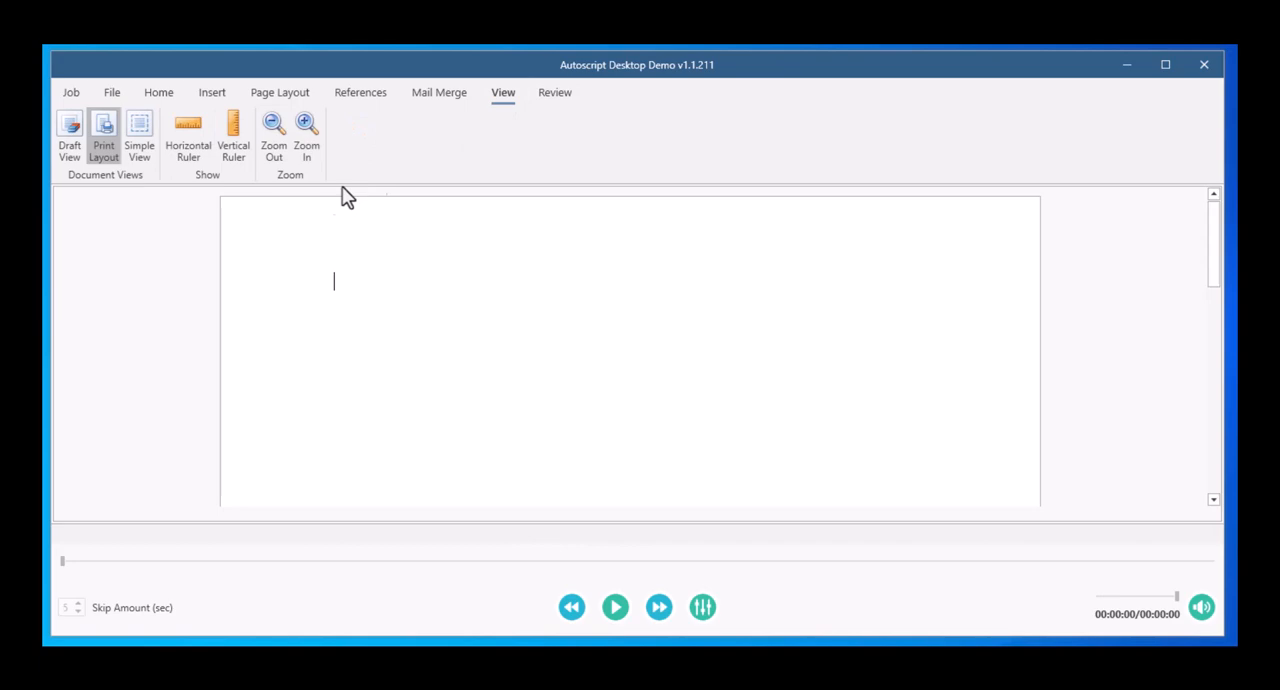
pyautogui.click(190, 148)
pyautogui.click(234, 148)
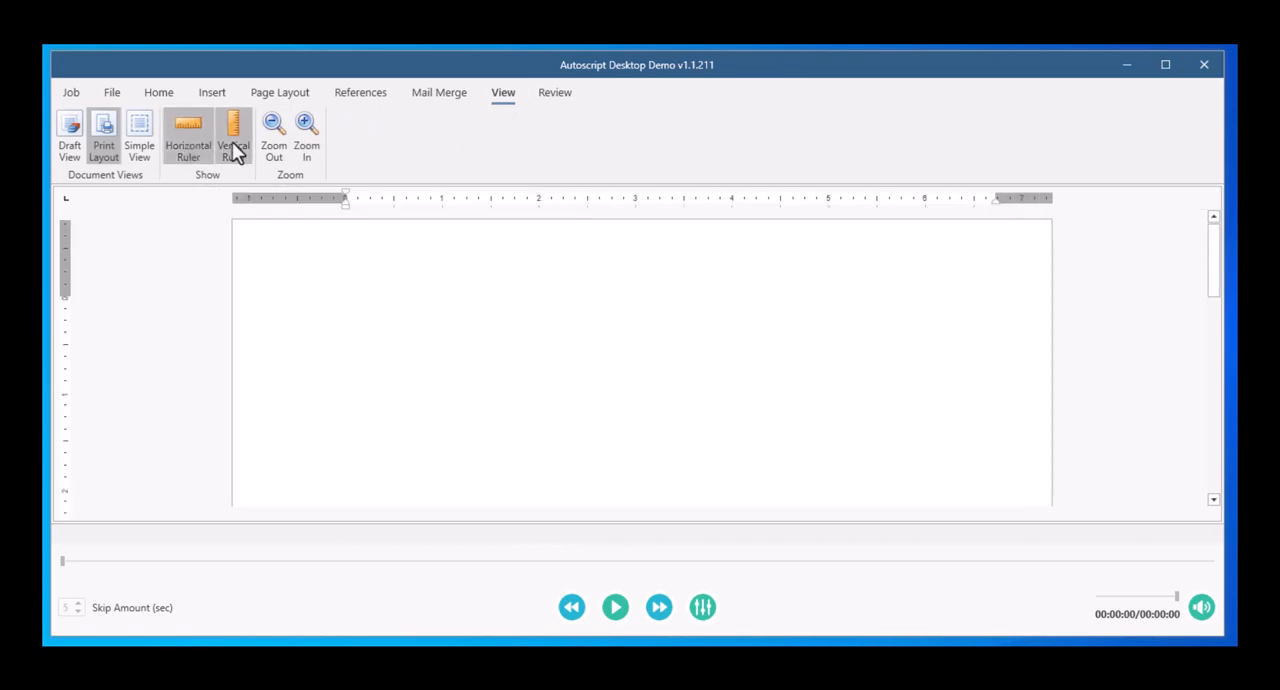
# Step: View the list of custom dictionaries among the review tools and close it
pyautogui.click(556, 95)
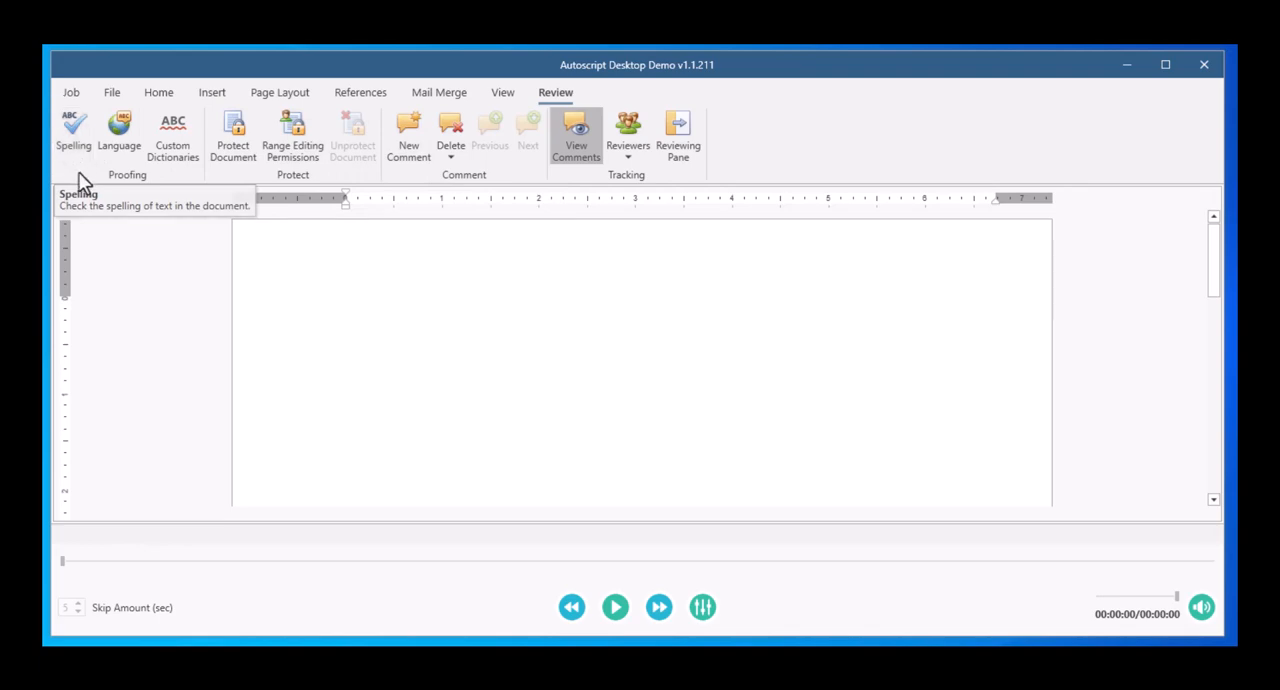
pyautogui.click(175, 150)
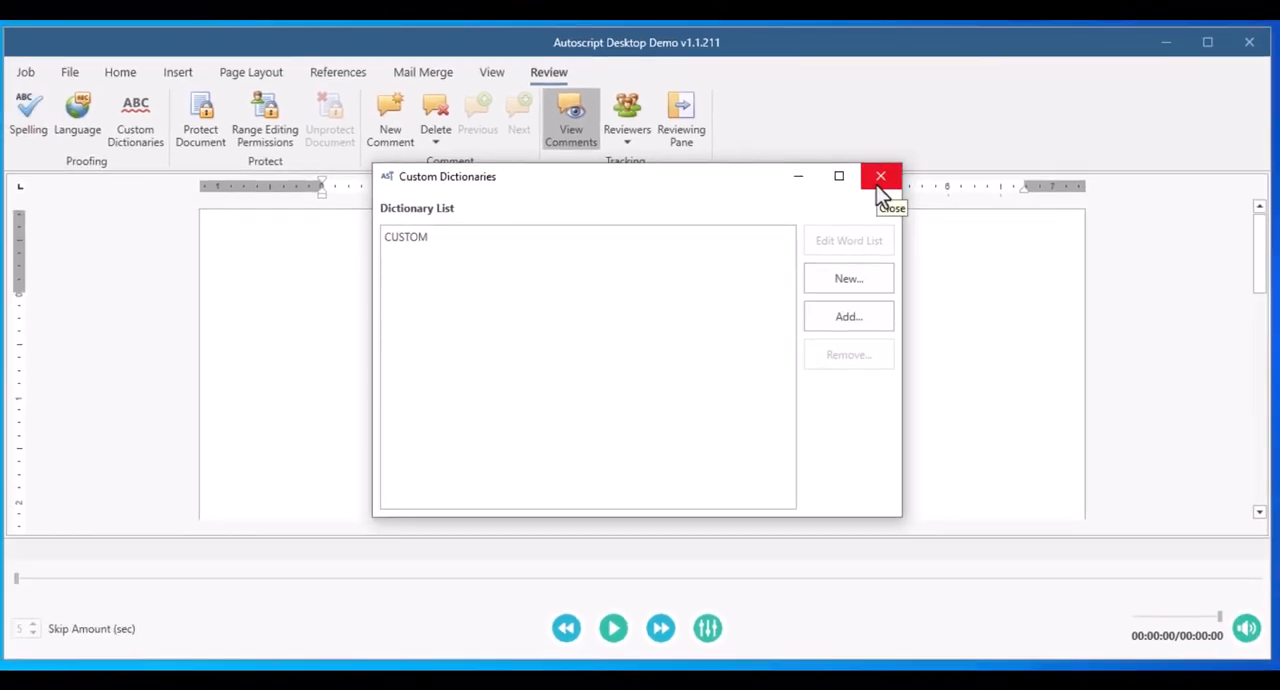
pyautogui.click(880, 178)
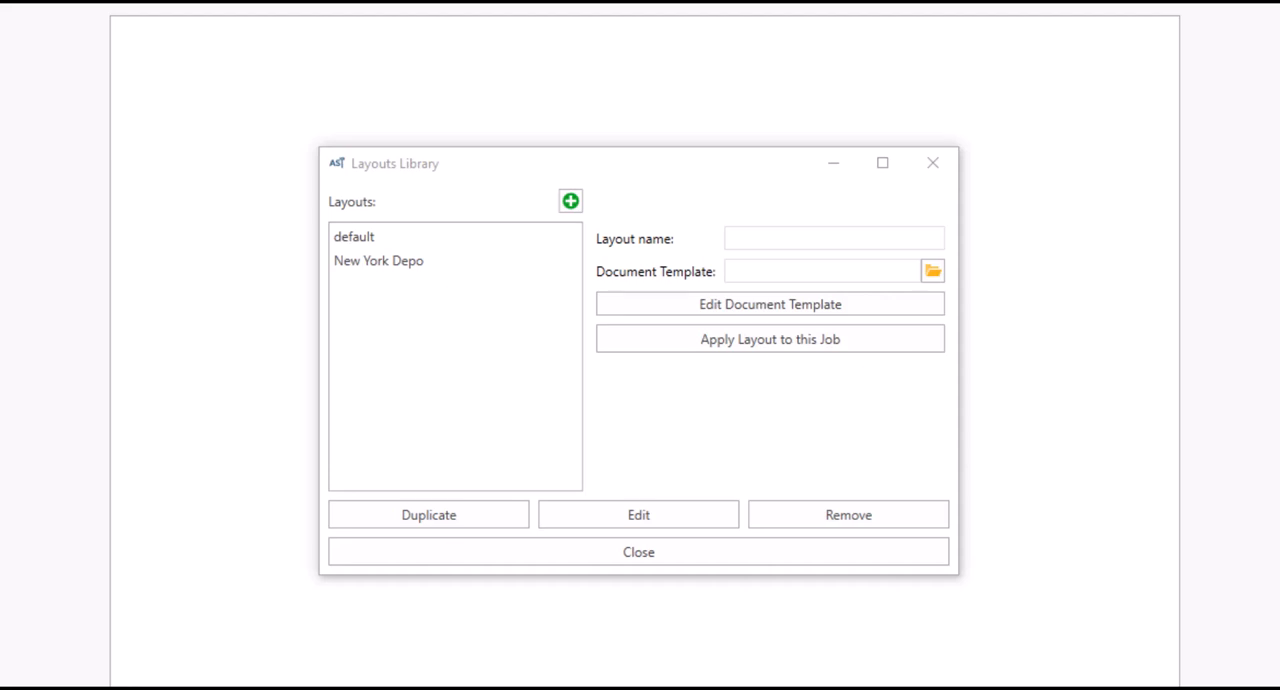
# Step: Check the New York Depo and default layouts in the Layouts Library, and add a new layout named "Indiana Depo"
pyautogui.click(392, 266)
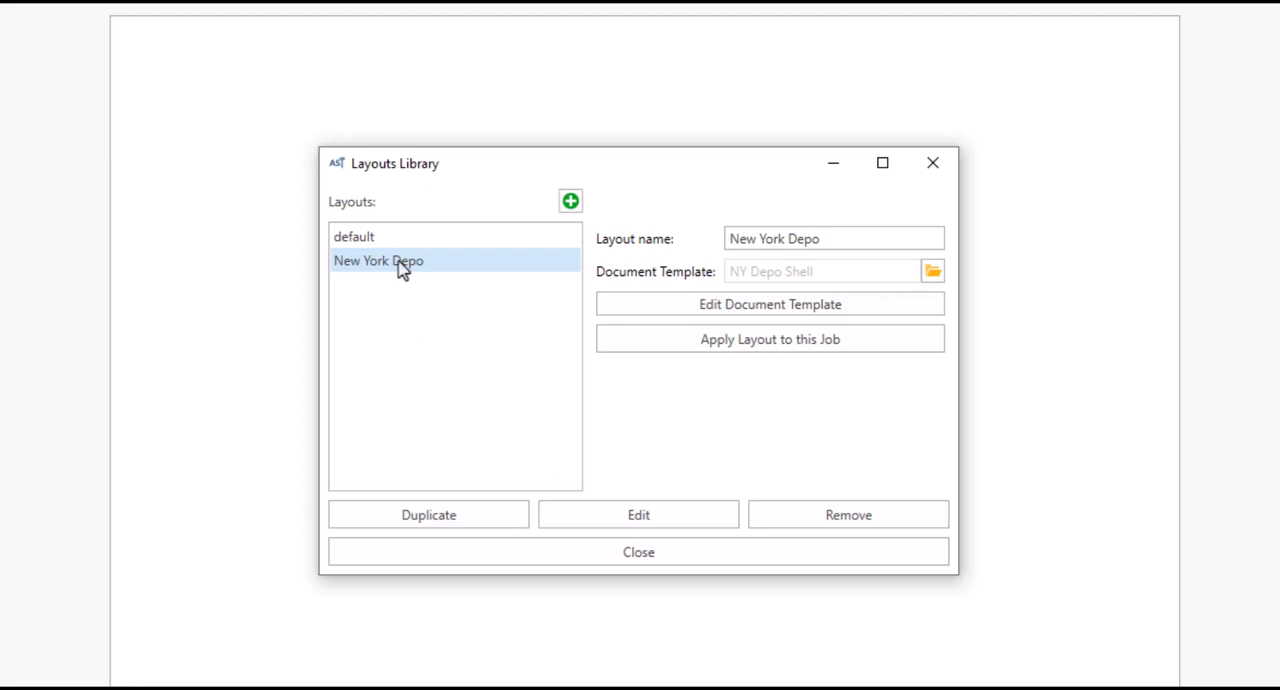
pyautogui.click(366, 243)
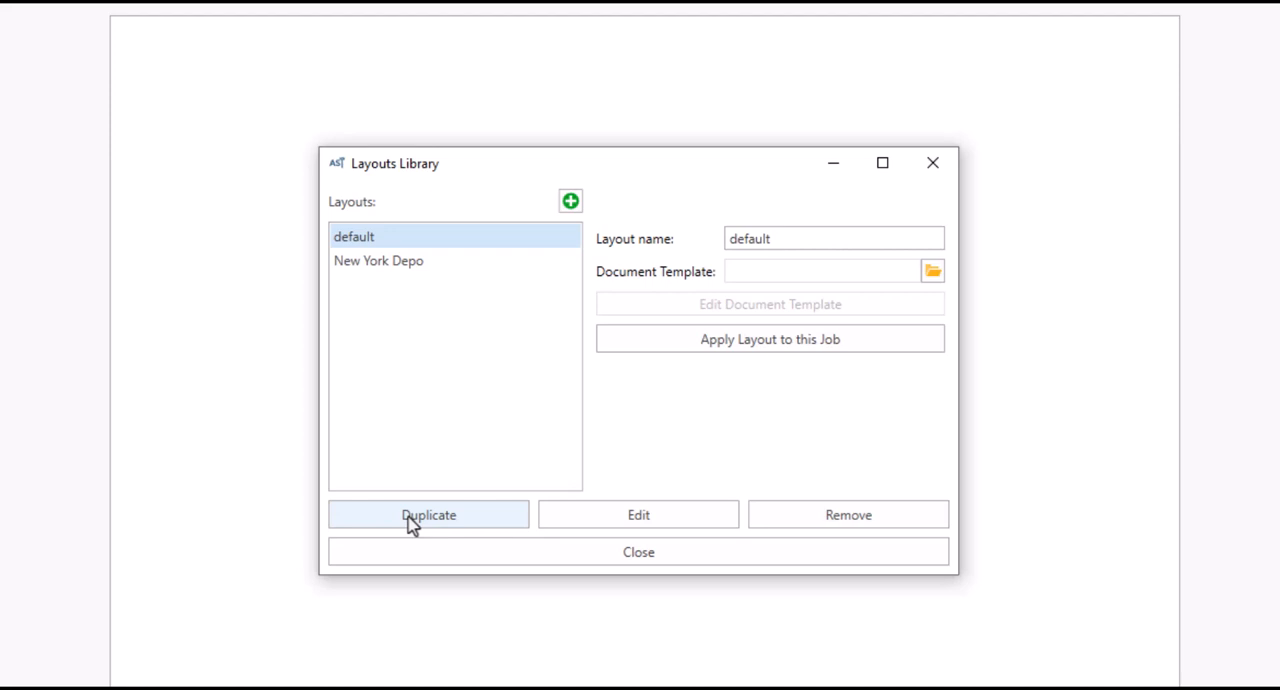
pyautogui.click(570, 203)
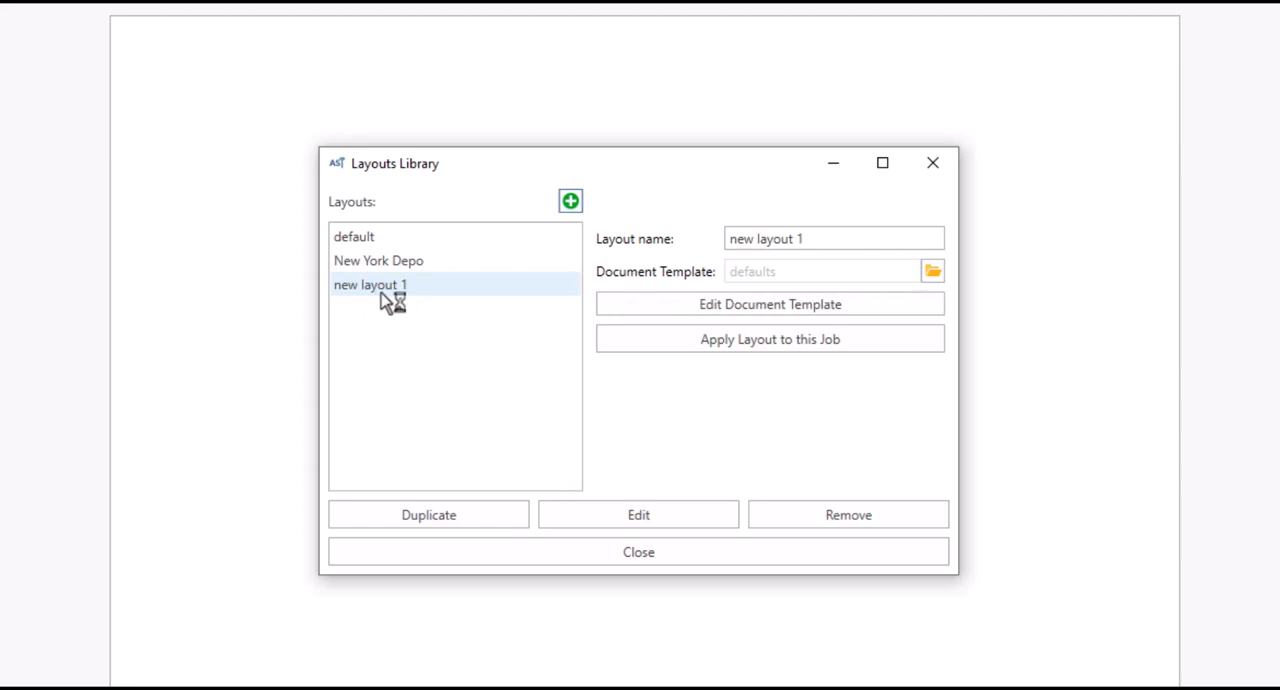
pyautogui.click(812, 244)
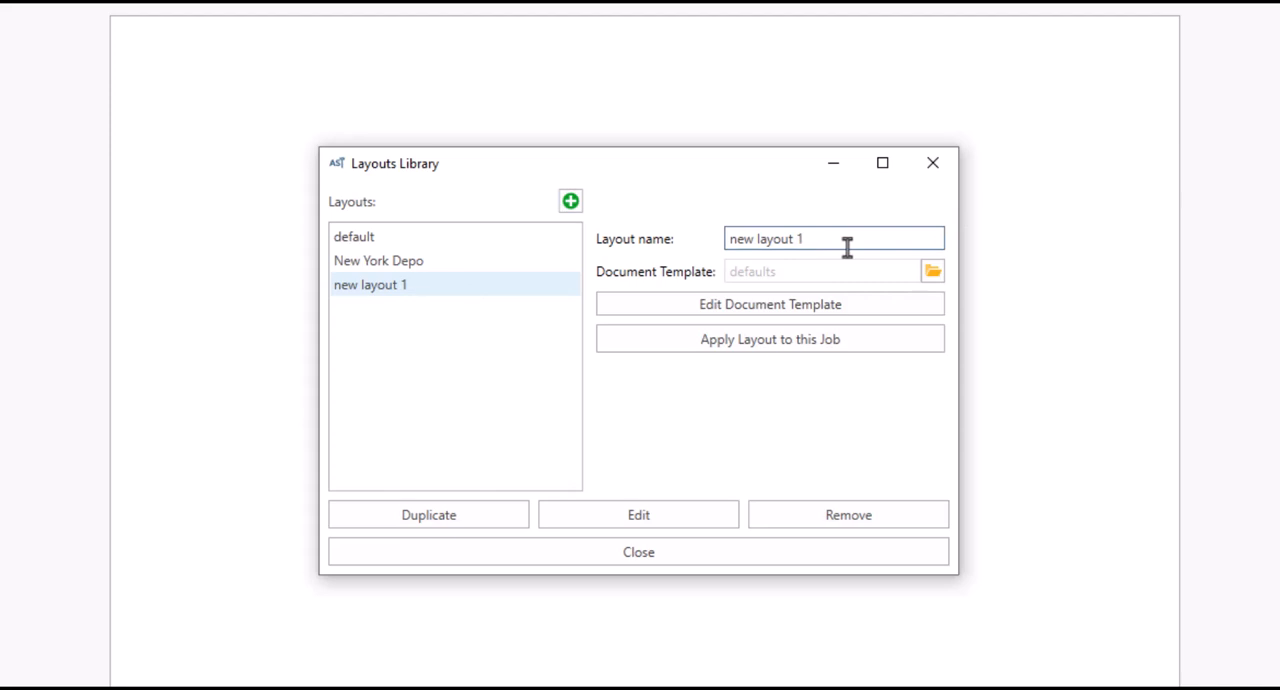
pyautogui.hotkey('ctrl', 'a')
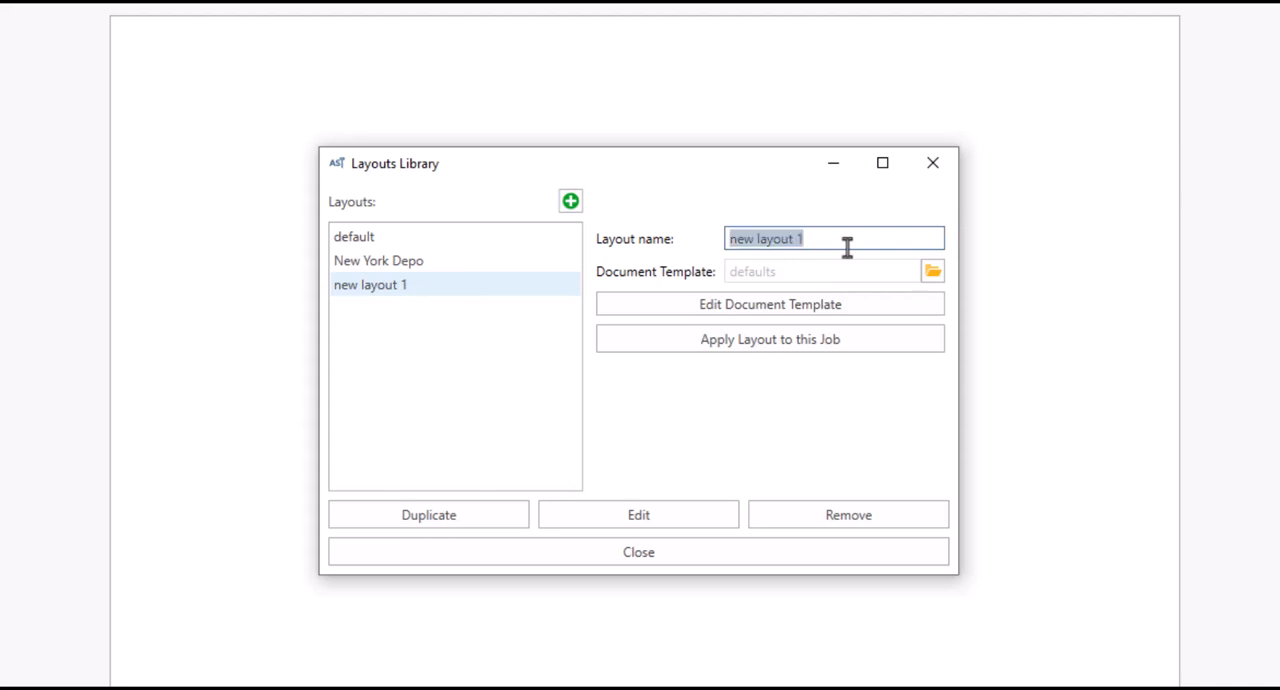
pyautogui.press('BackSpace')
pyautogui.write('Indiana')
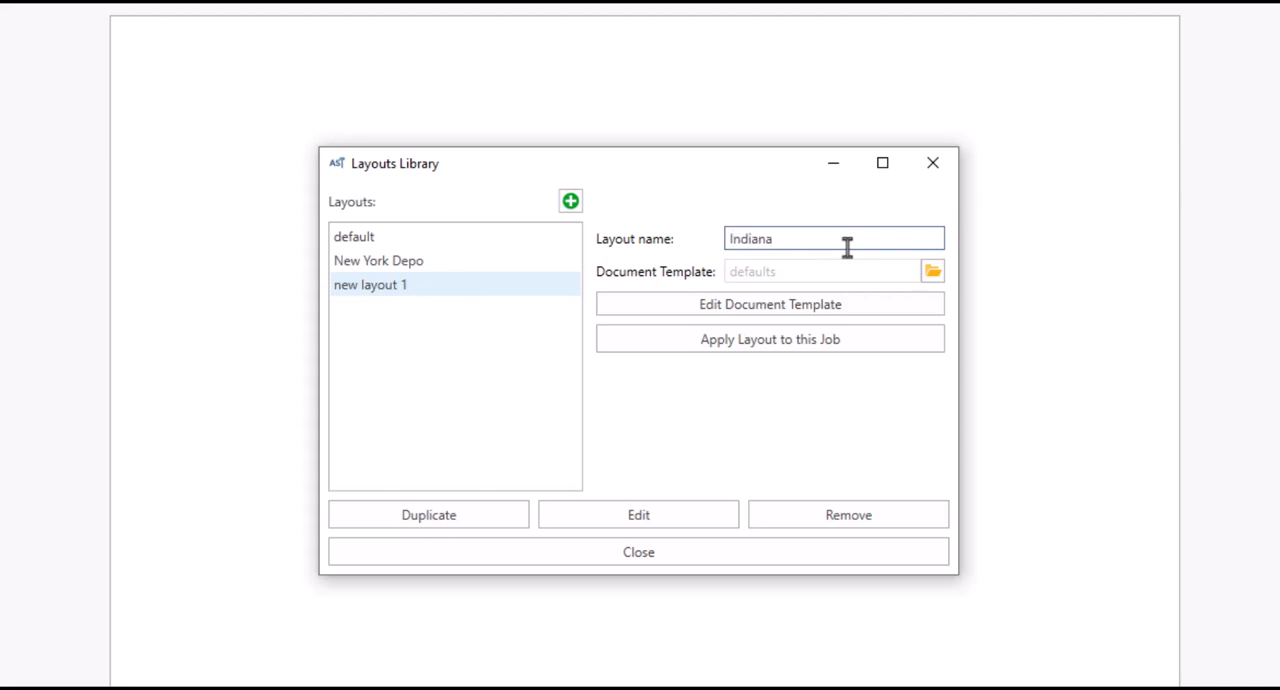
pyautogui.write(' Depo')
# Step: Assign the Indiana template .docx from the court reporter's folder on the Desktop as the Indiana Depo layout's document template
pyautogui.click(933, 279)
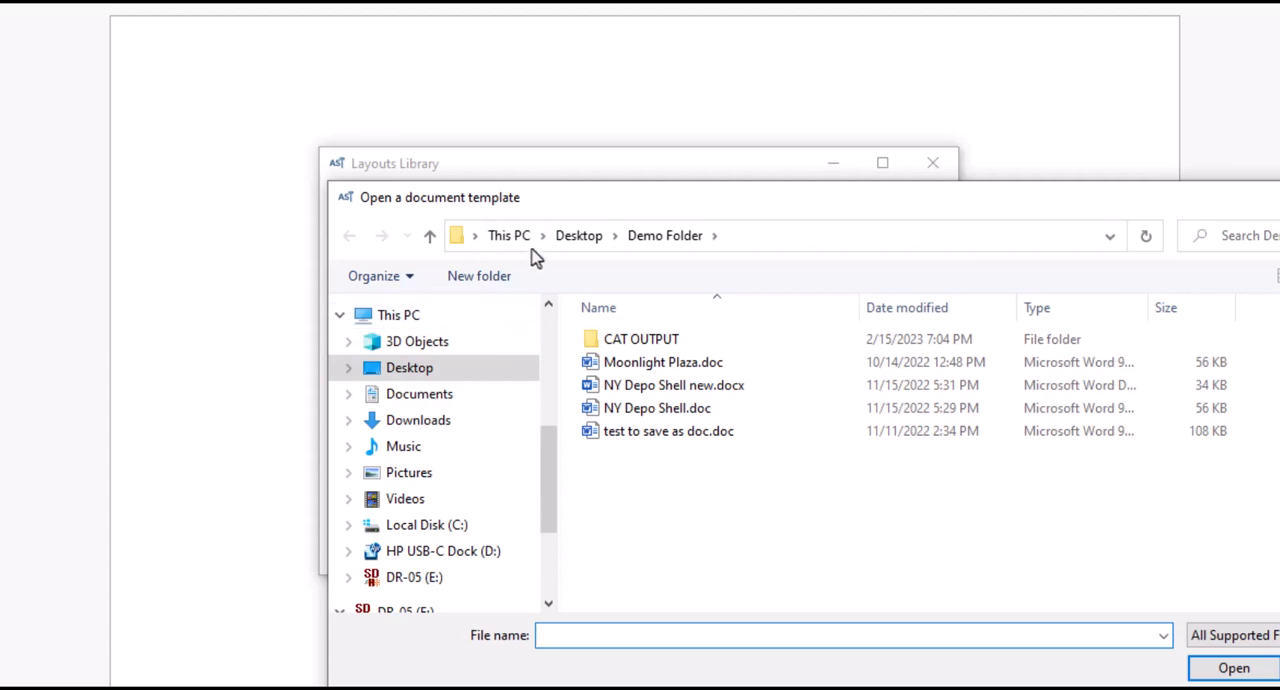
pyautogui.click(574, 237)
pyautogui.scroll(-1, 675, 500)
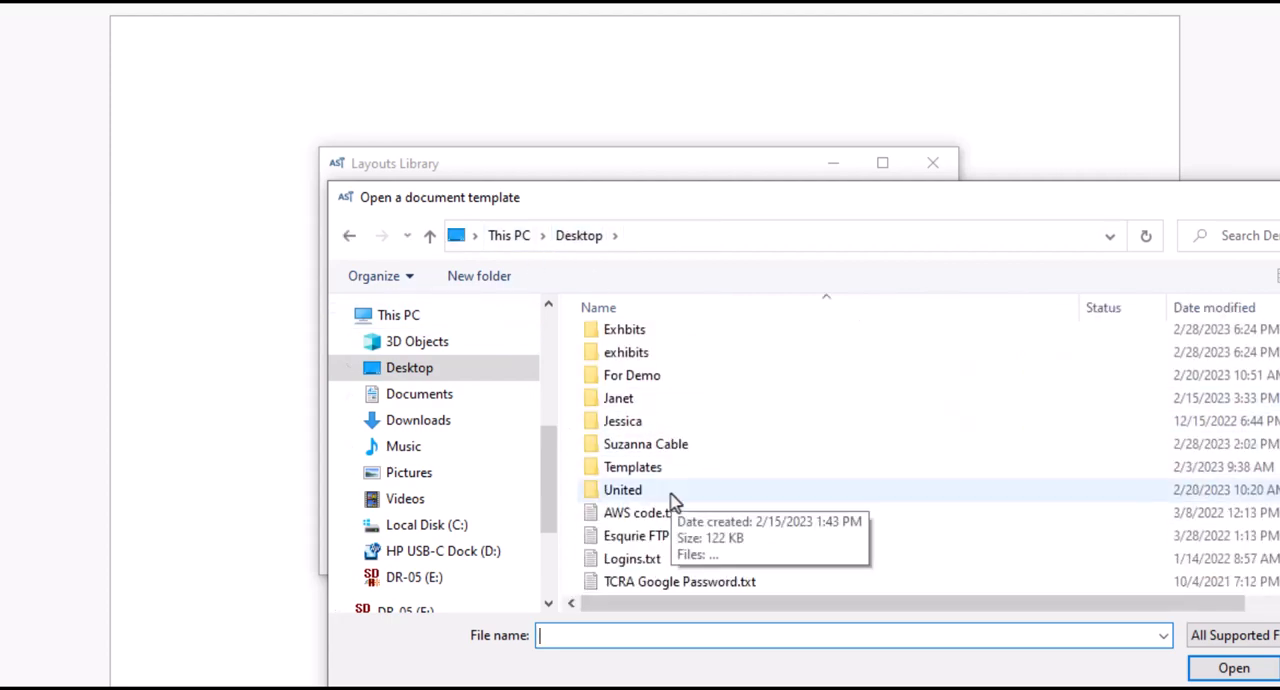
pyautogui.doubleClick(688, 447)
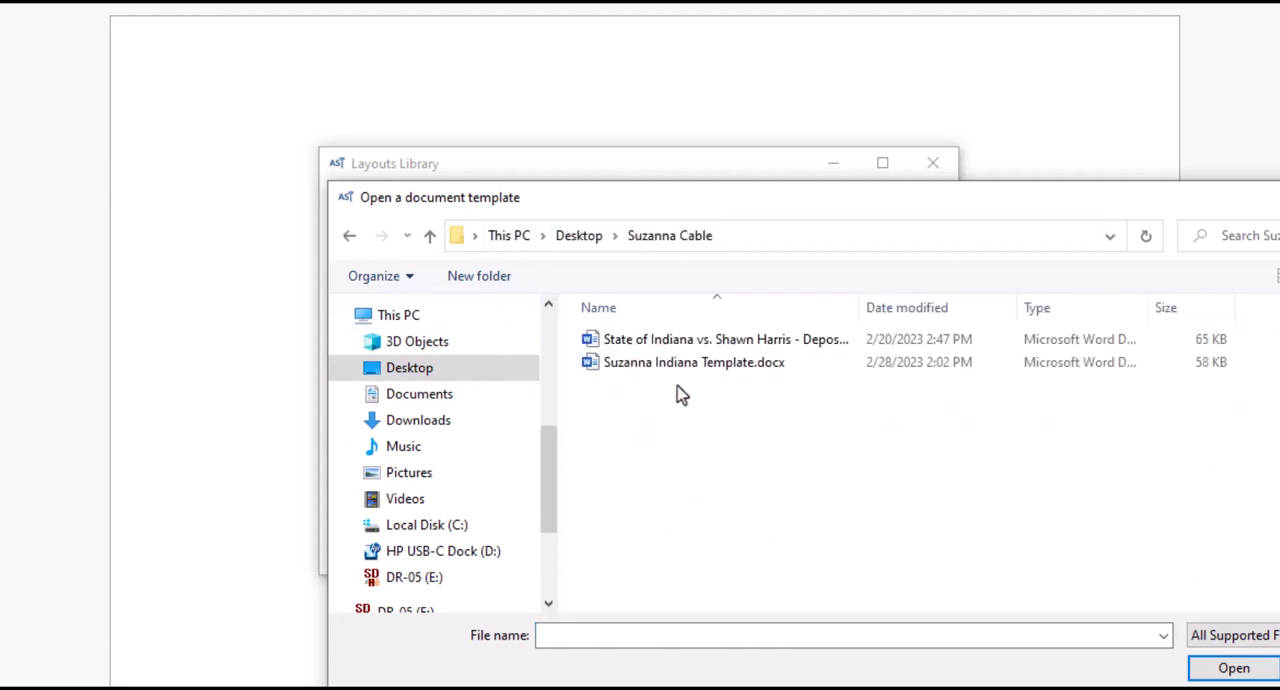
pyautogui.doubleClick(672, 366)
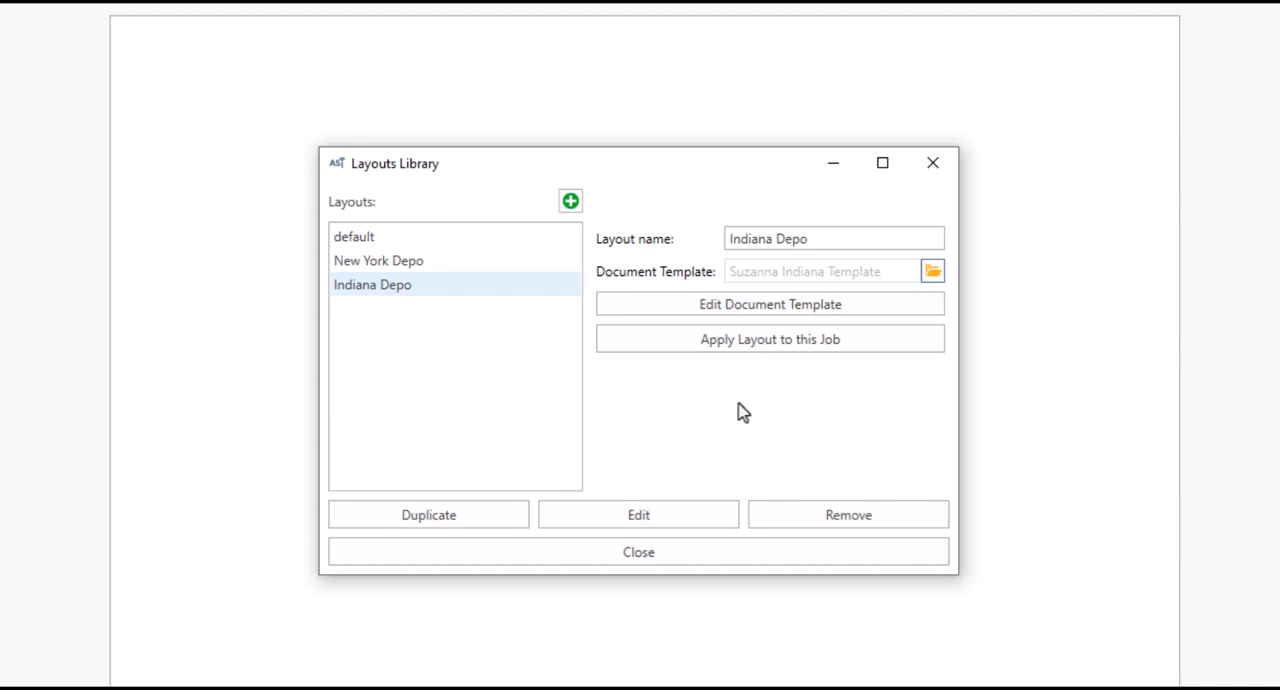
# Step: Open the Indiana Depo document template, review its title and appearances pages, and close it without updating the template
pyautogui.click(748, 314)
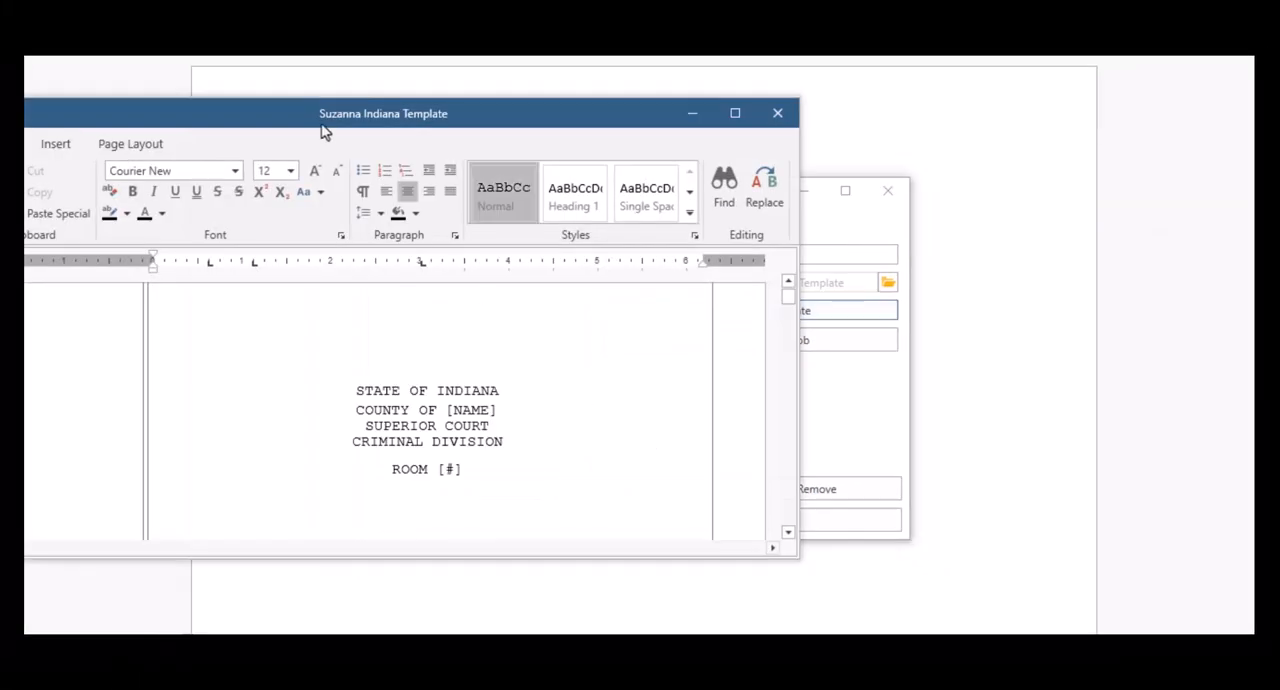
pyautogui.moveTo(322, 127); pyautogui.dragTo(580, 115)
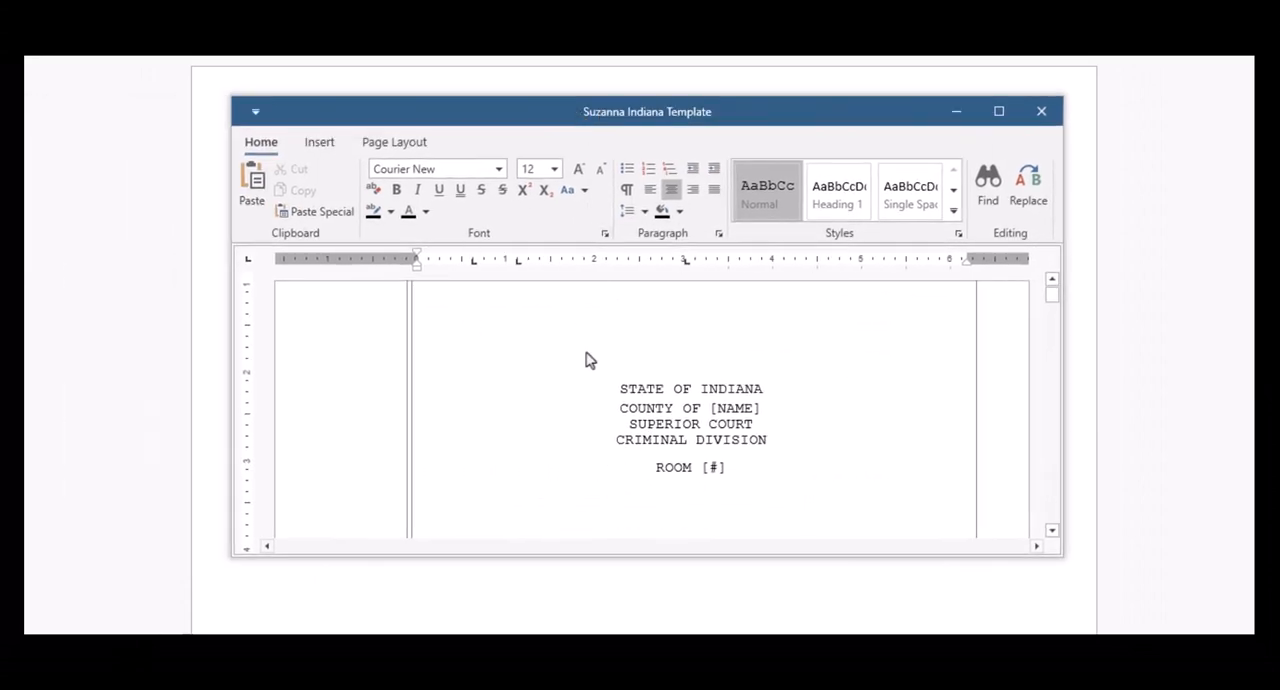
pyautogui.scroll(-10, 684, 385)
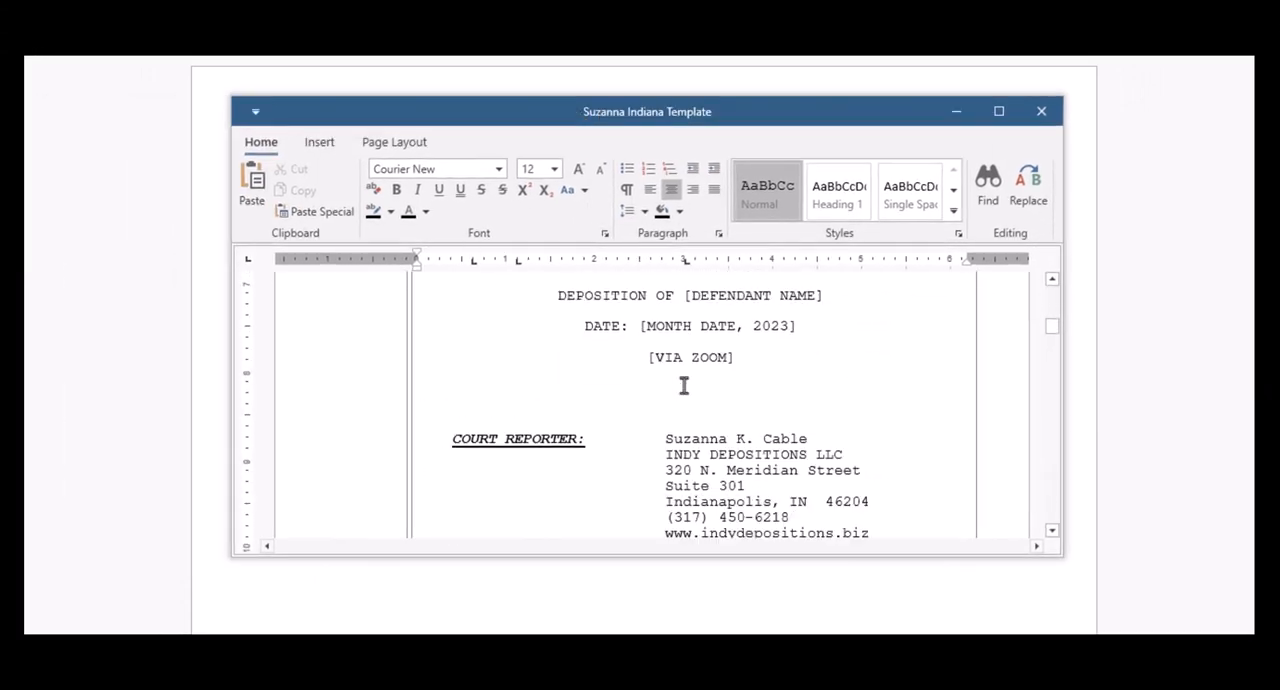
pyautogui.scroll(-8, 684, 385)
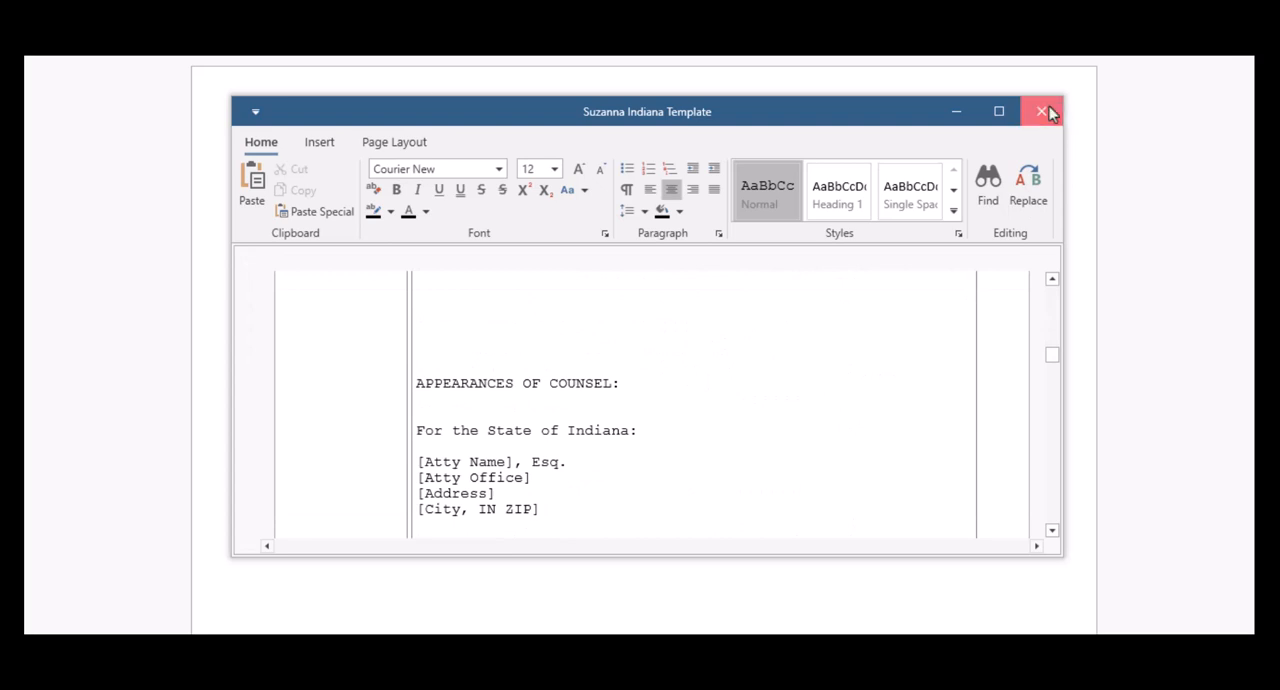
pyautogui.click(1045, 112)
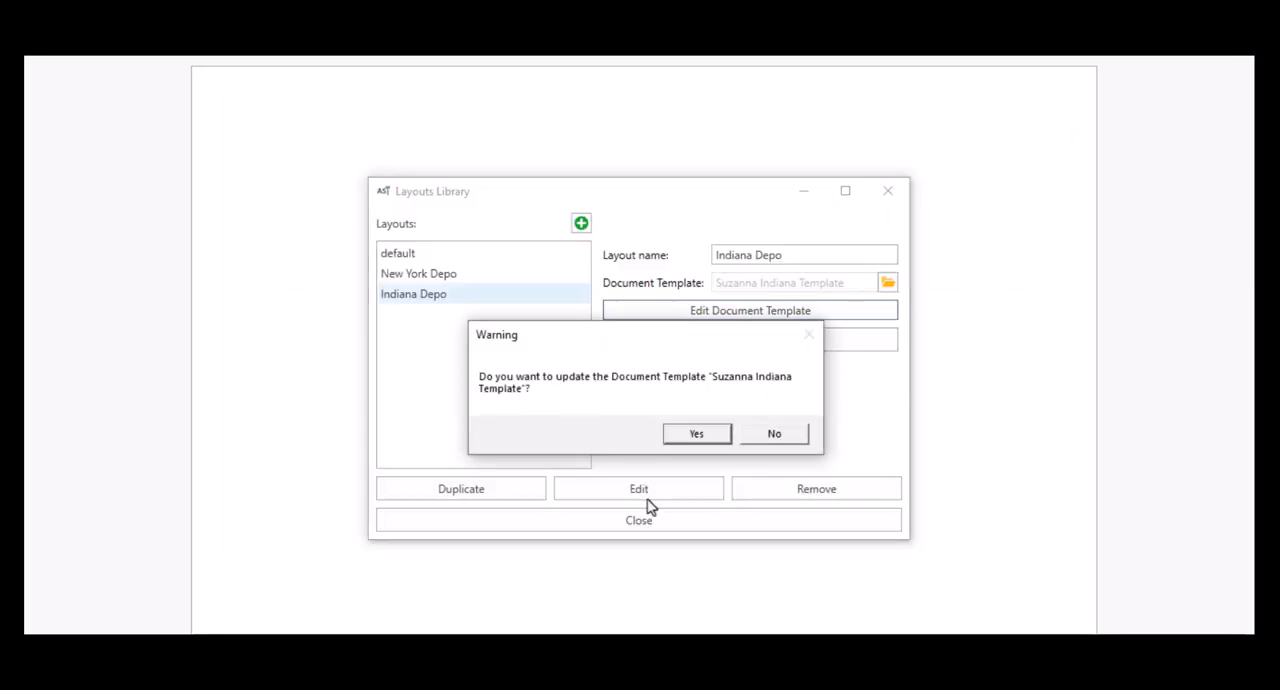
pyautogui.click(764, 437)
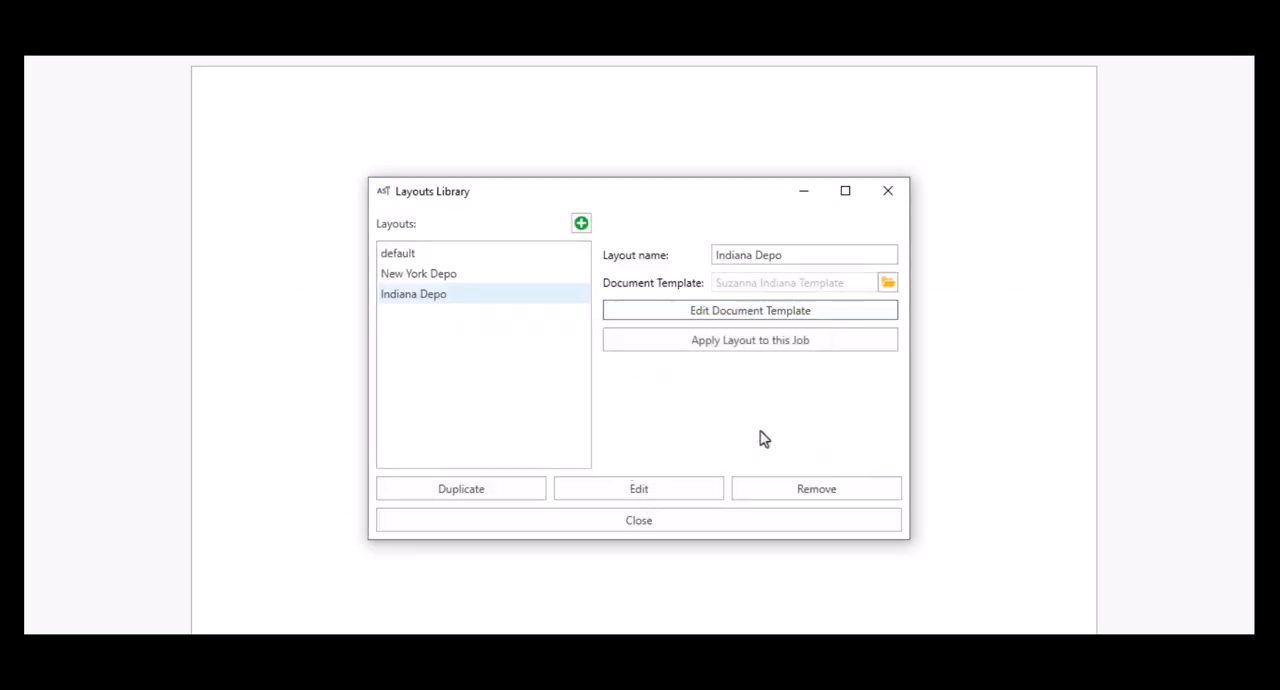
# Step: Edit the Indiana Depo layout and set the style of its Colloquy section to Colloquy
pyautogui.click(645, 494)
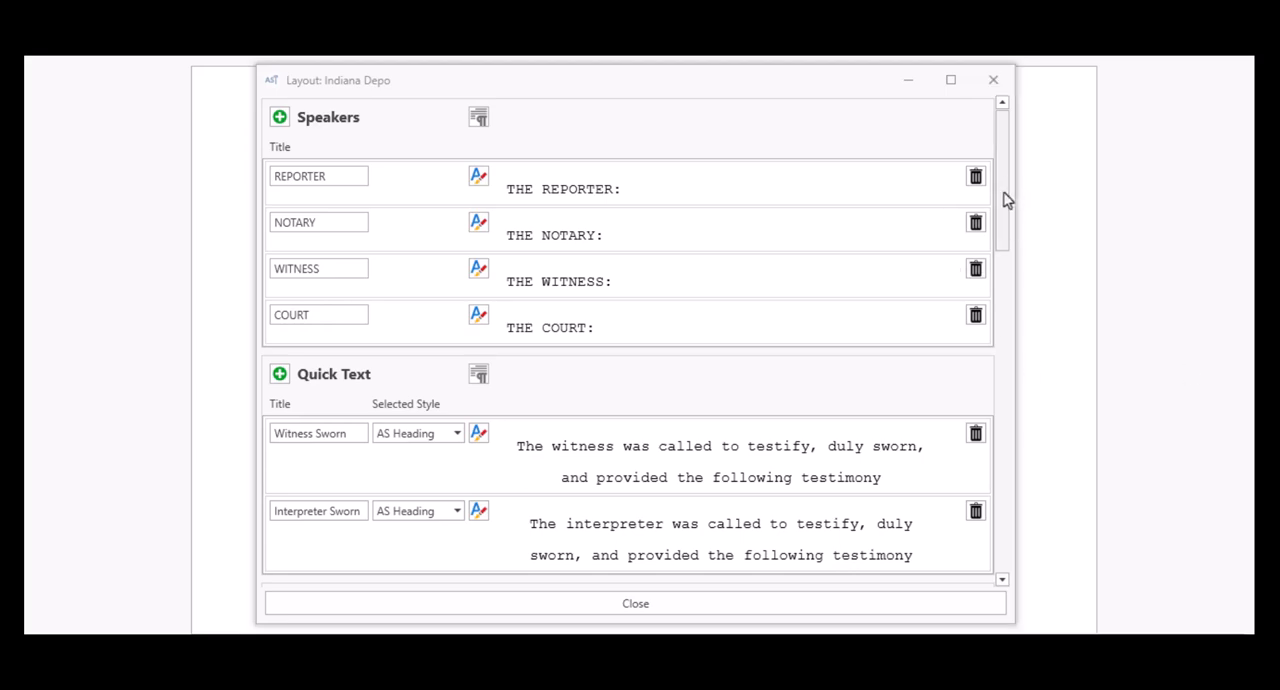
pyautogui.moveTo(1006, 200); pyautogui.dragTo(997, 563)
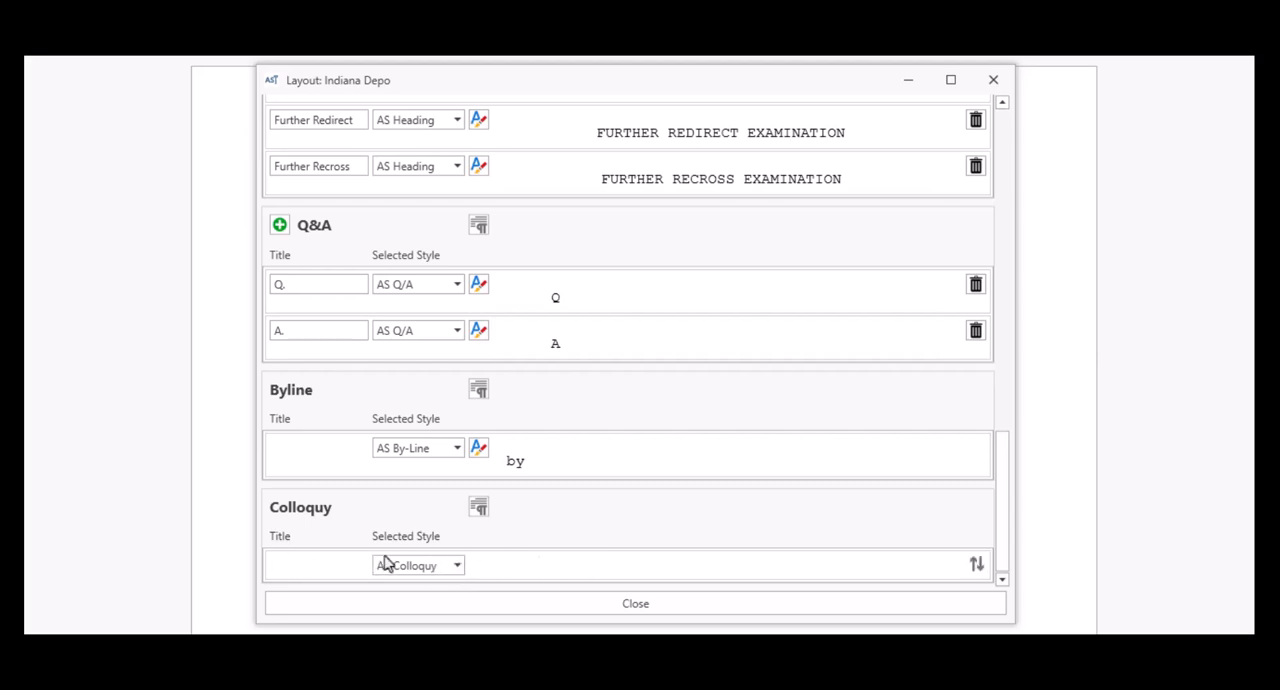
pyautogui.click(457, 567)
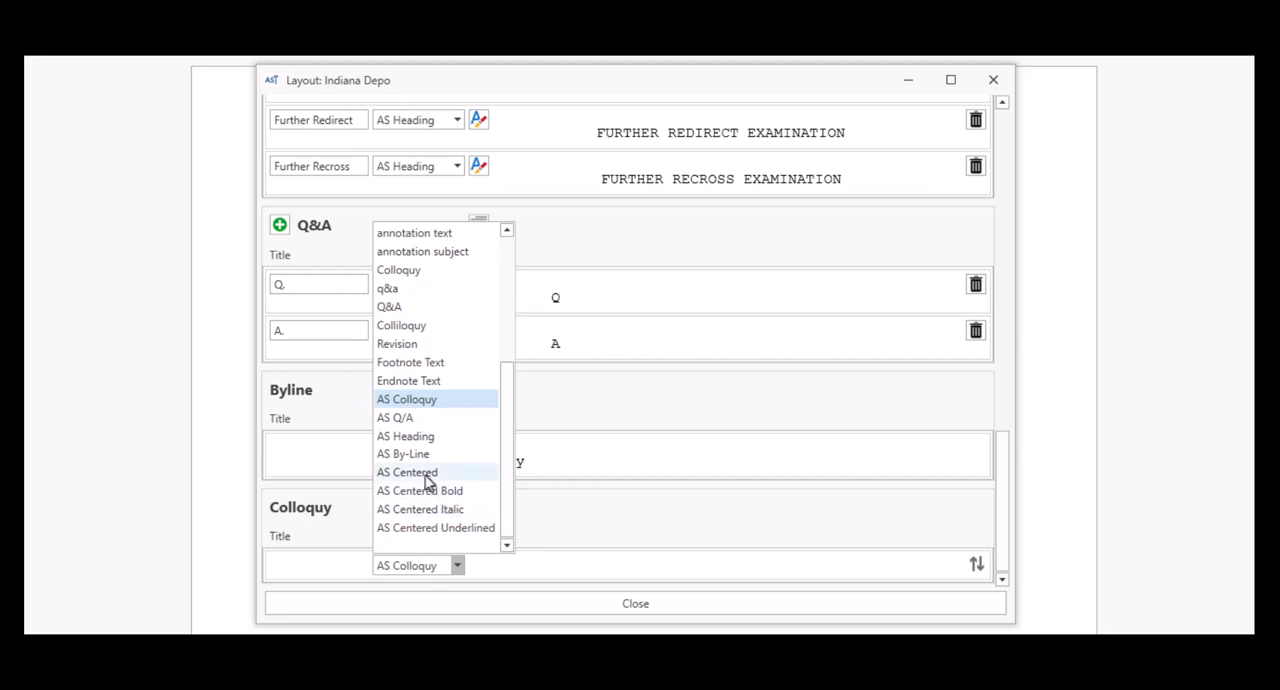
pyautogui.scroll(1, 427, 481)
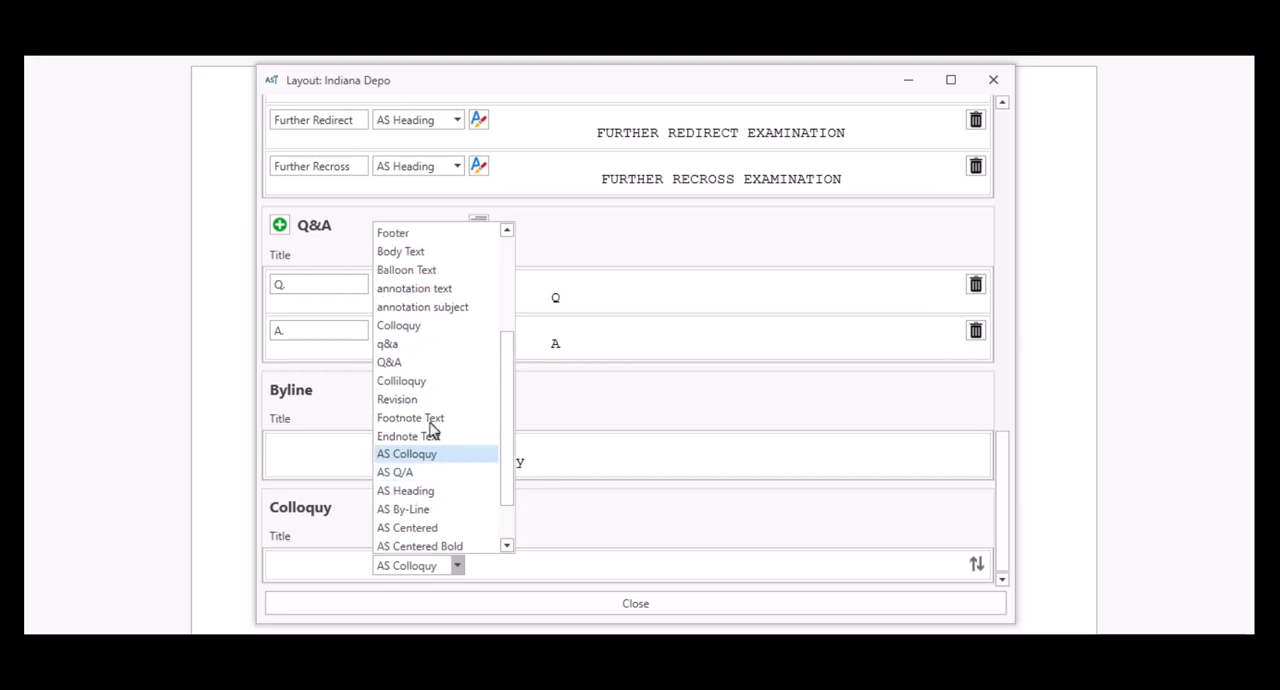
pyautogui.scroll(1, 424, 390)
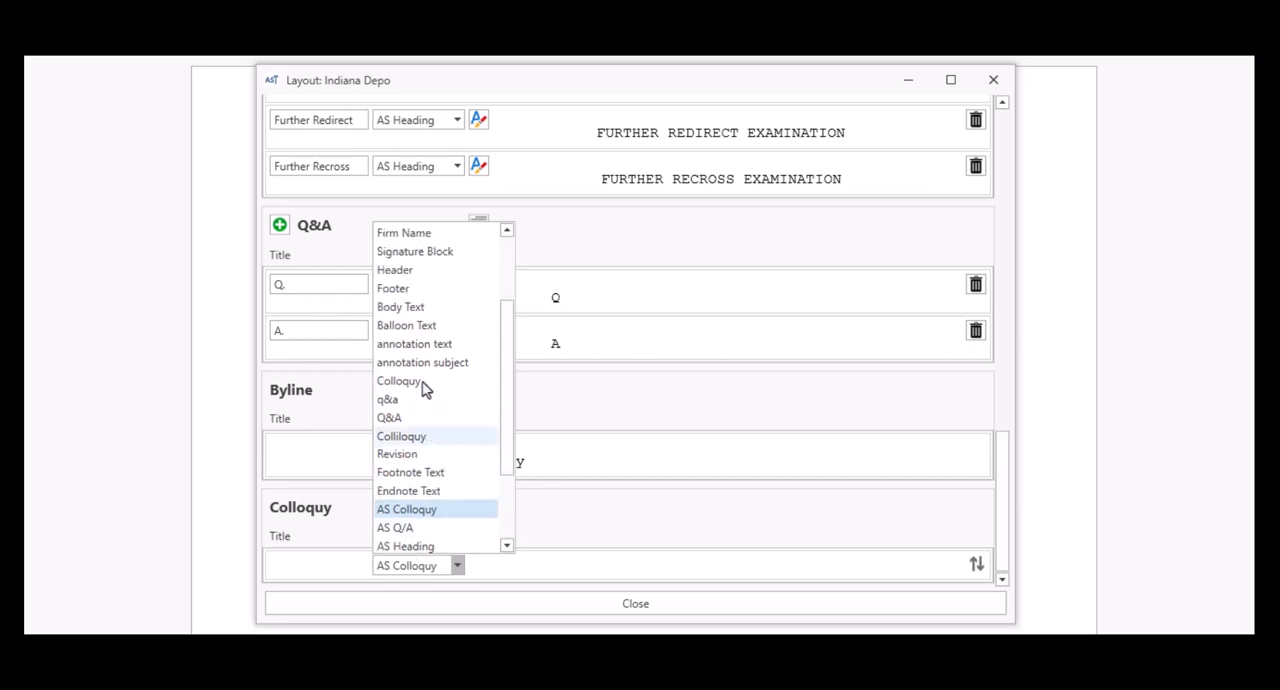
pyautogui.click(423, 385)
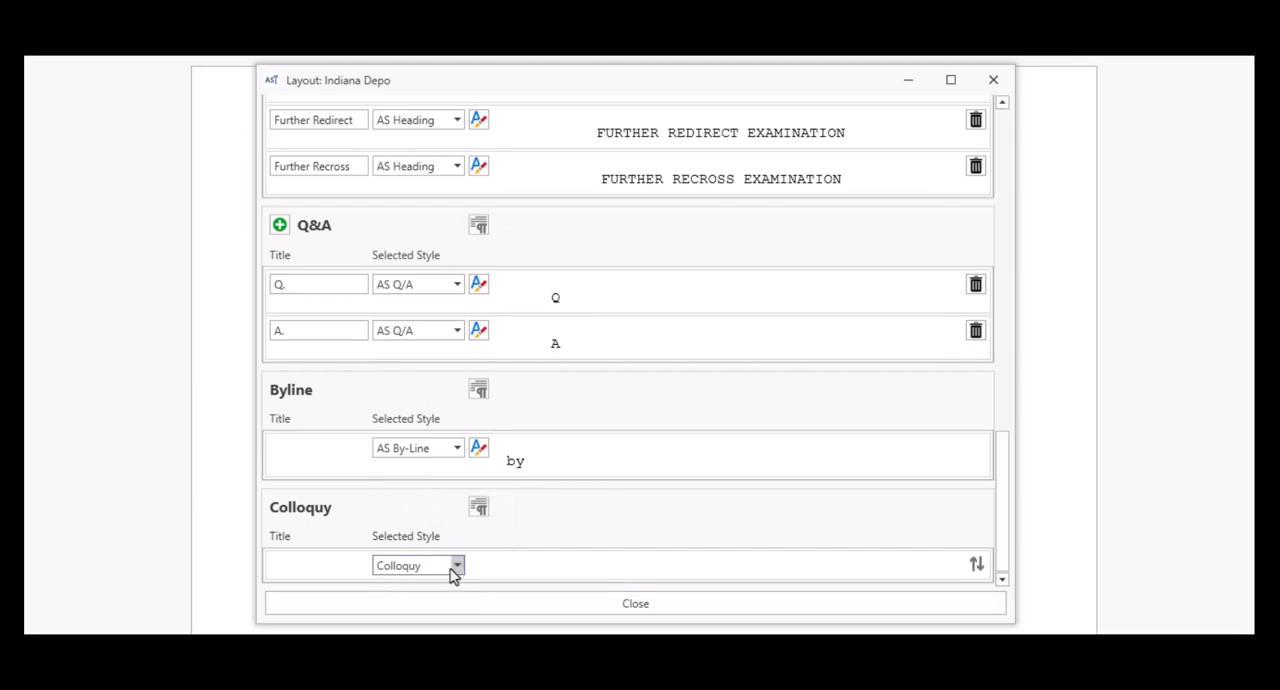
# Step: Set the Byline style to Normal and change its text to uppercase "BY"
pyautogui.click(457, 448)
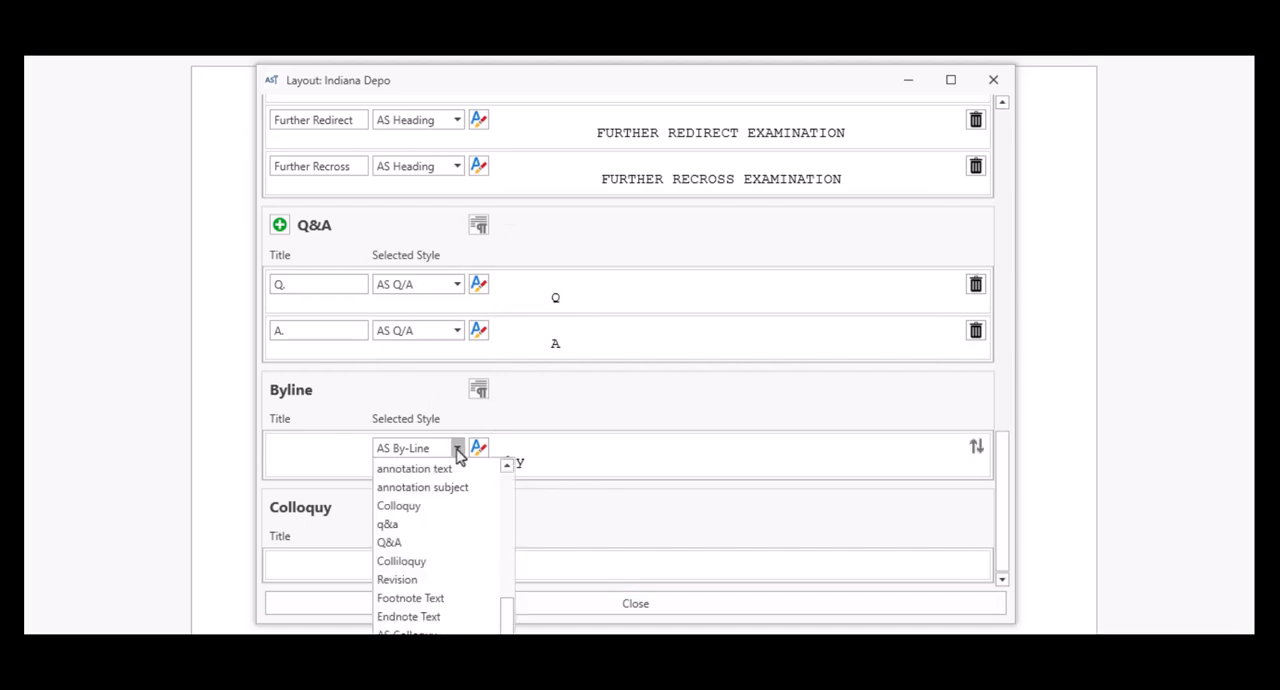
pyautogui.scroll(3, 433, 568)
pyautogui.click(402, 474)
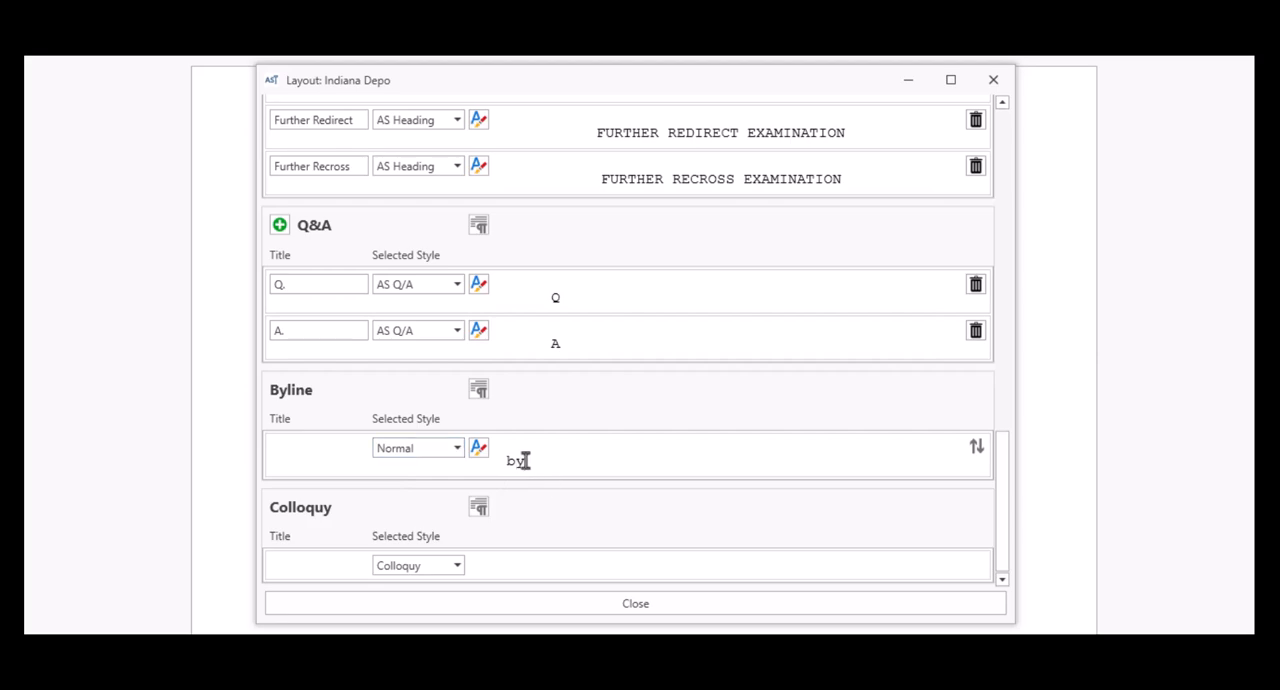
pyautogui.write('BY')
pyautogui.press('Delete')
pyautogui.press('Delete')
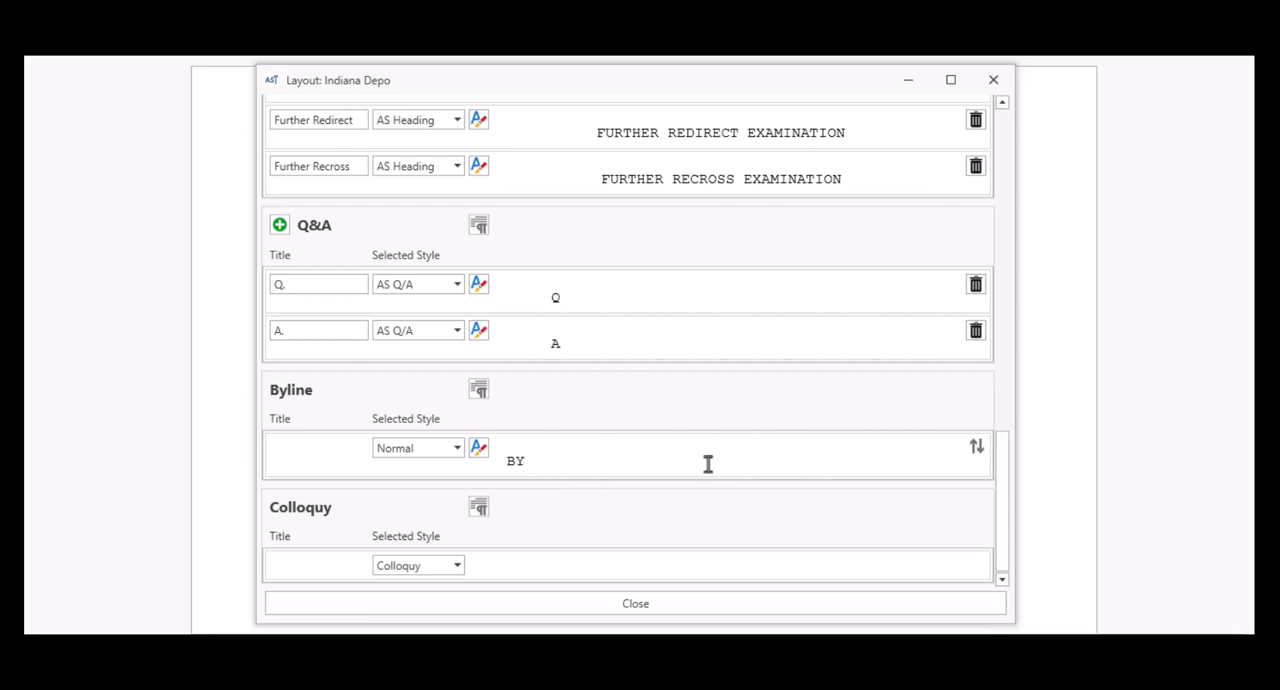
# Step: Set the style of both the Q. and A. entries in the Q&A section to Q&A
pyautogui.scroll(1, 638, 465)
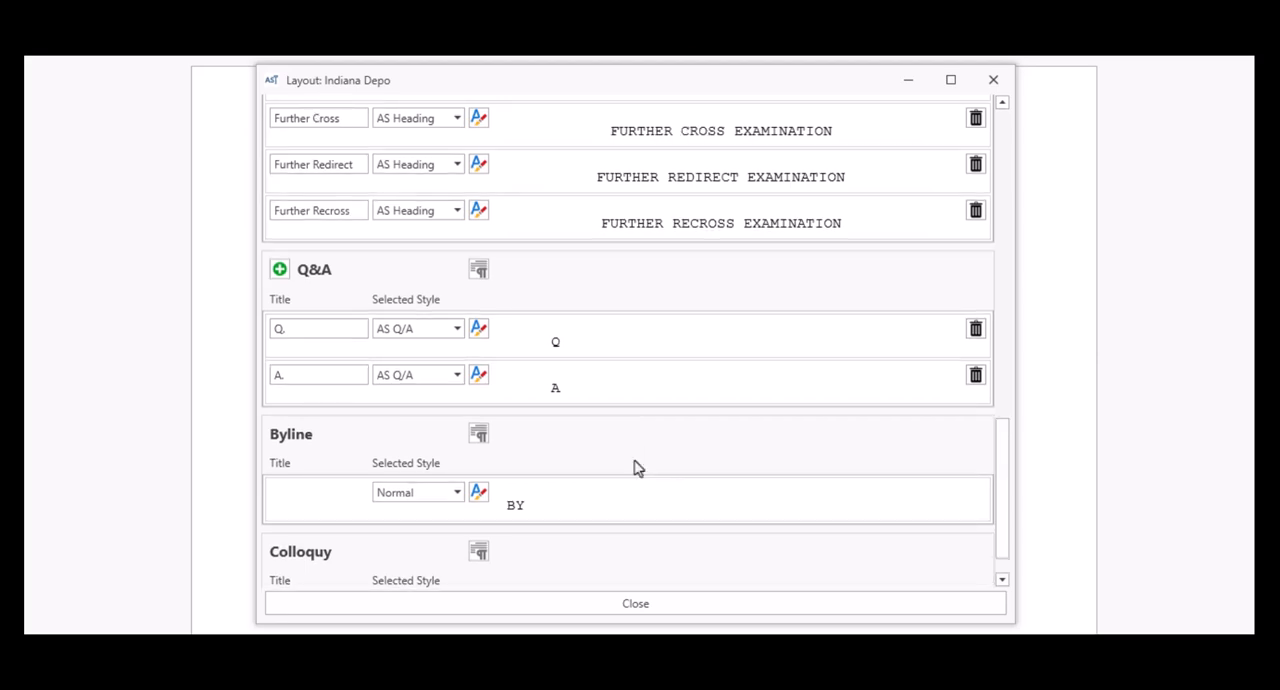
pyautogui.click(456, 330)
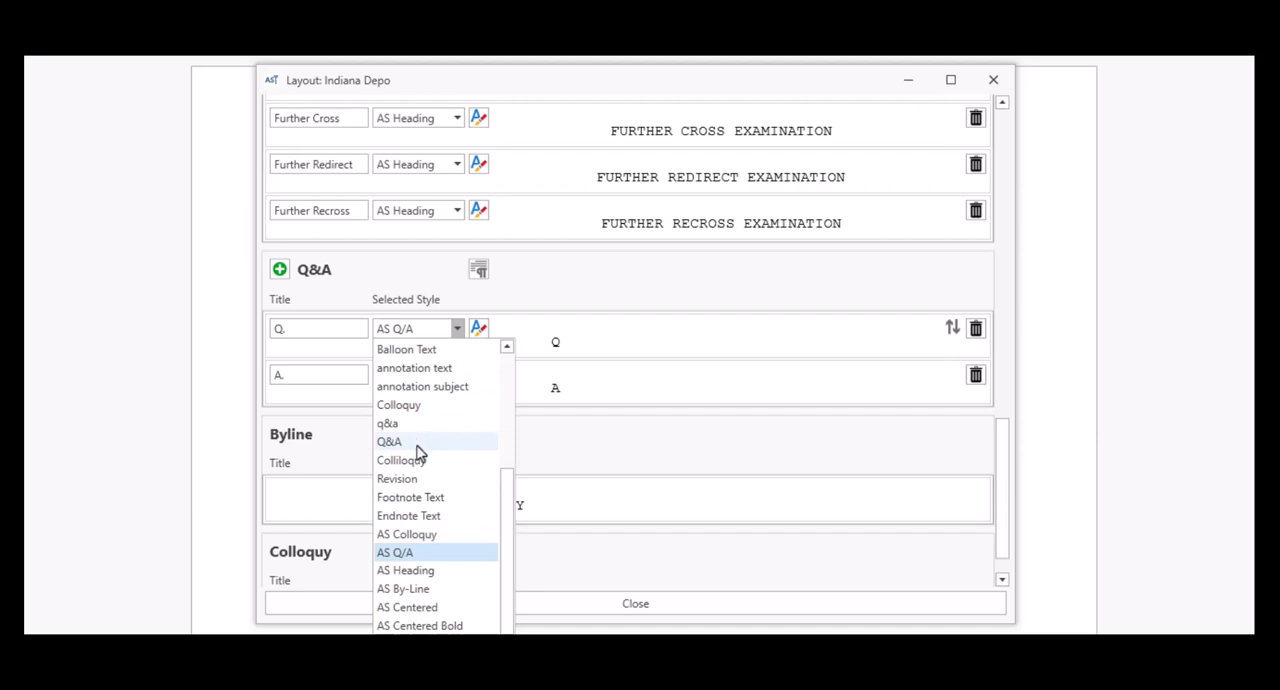
pyautogui.click(417, 445)
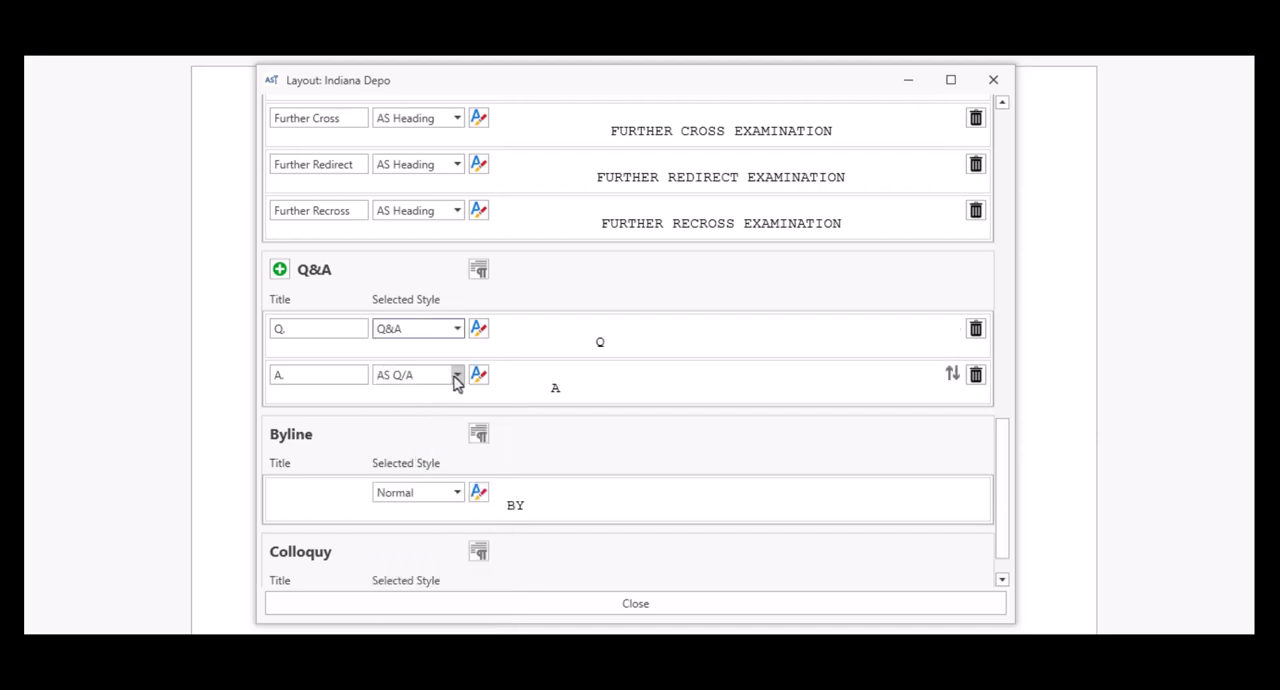
pyautogui.click(456, 377)
pyautogui.click(432, 488)
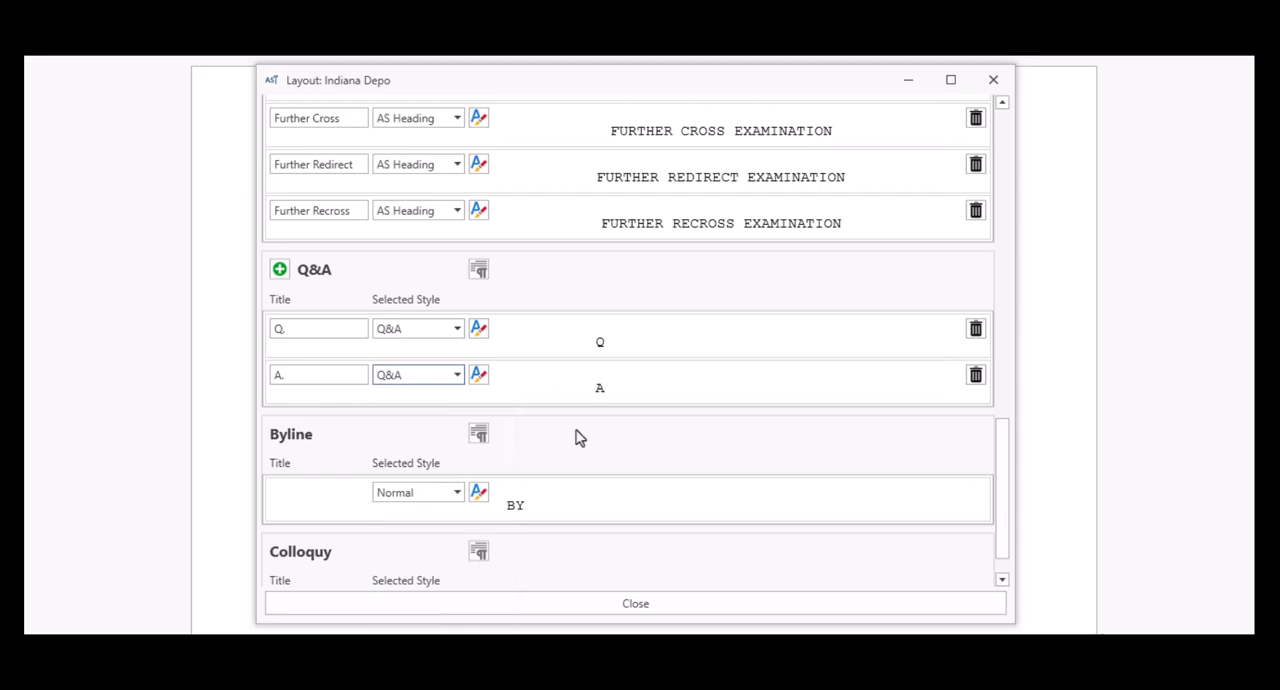
# Step: Hyphenate the Further Cross quick heading so its text reads "FURTHER CROSS-EXAMINATION"
pyautogui.scroll(5, 576, 437)
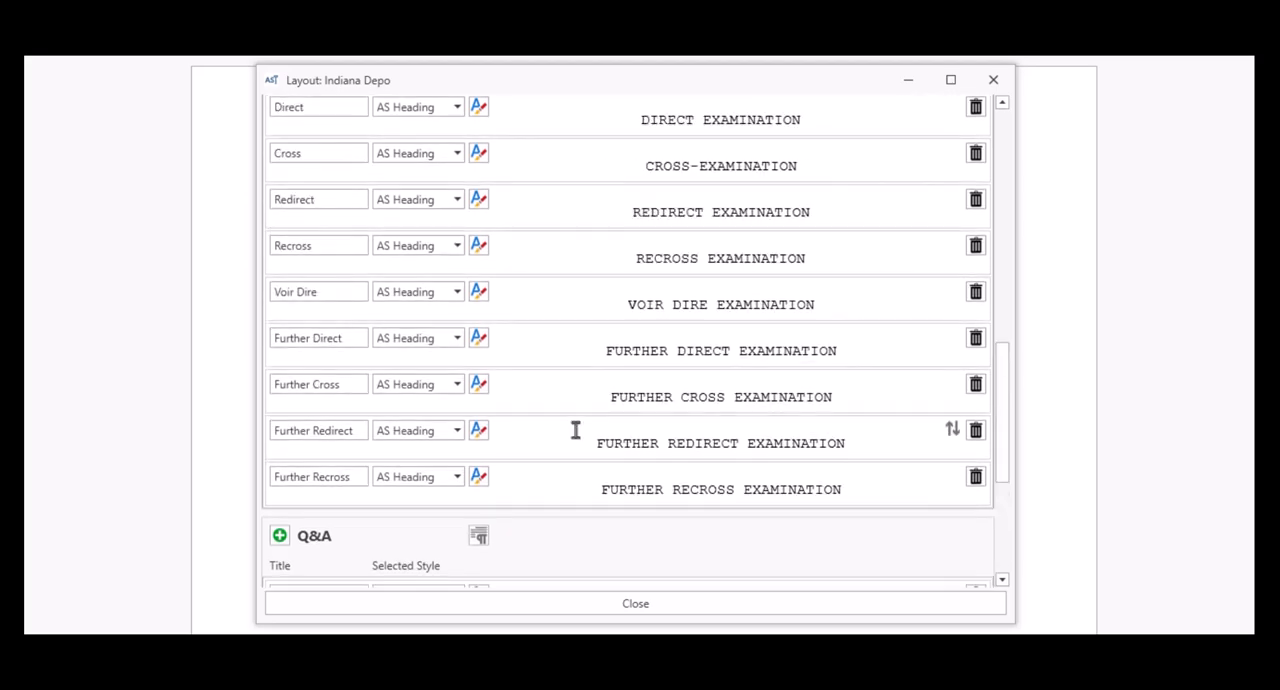
pyautogui.scroll(1, 576, 430)
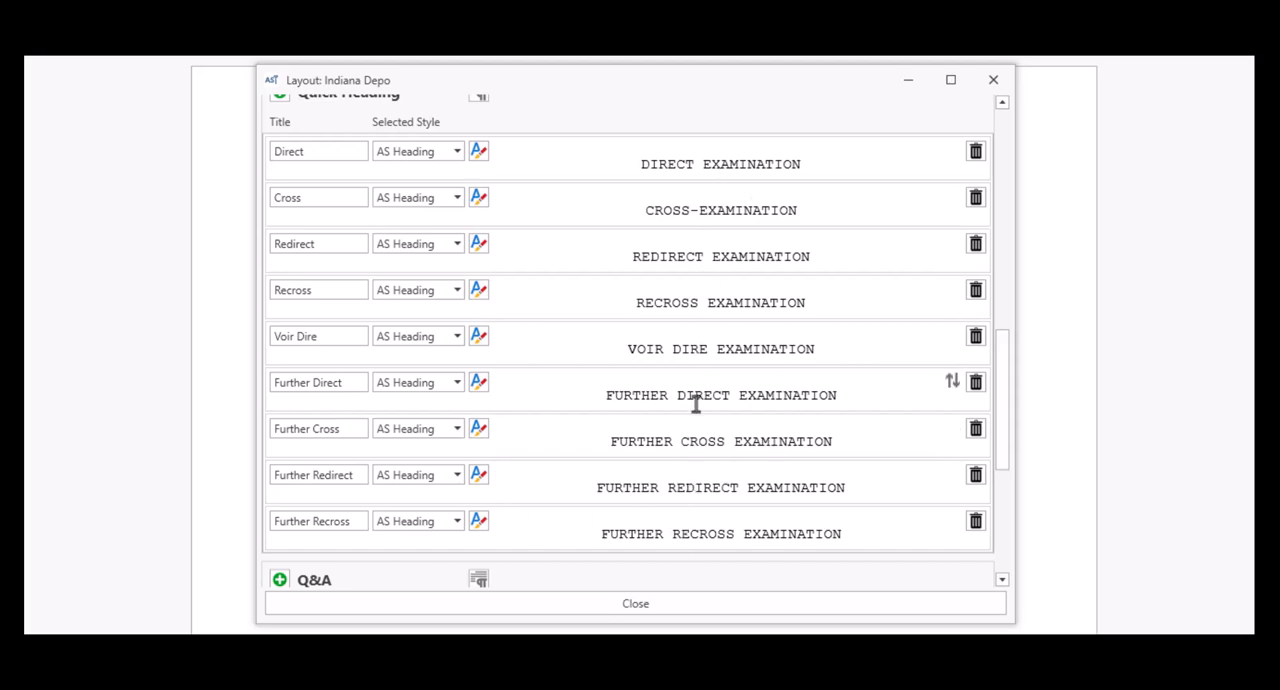
pyautogui.click(727, 442)
pyautogui.press('Delete')
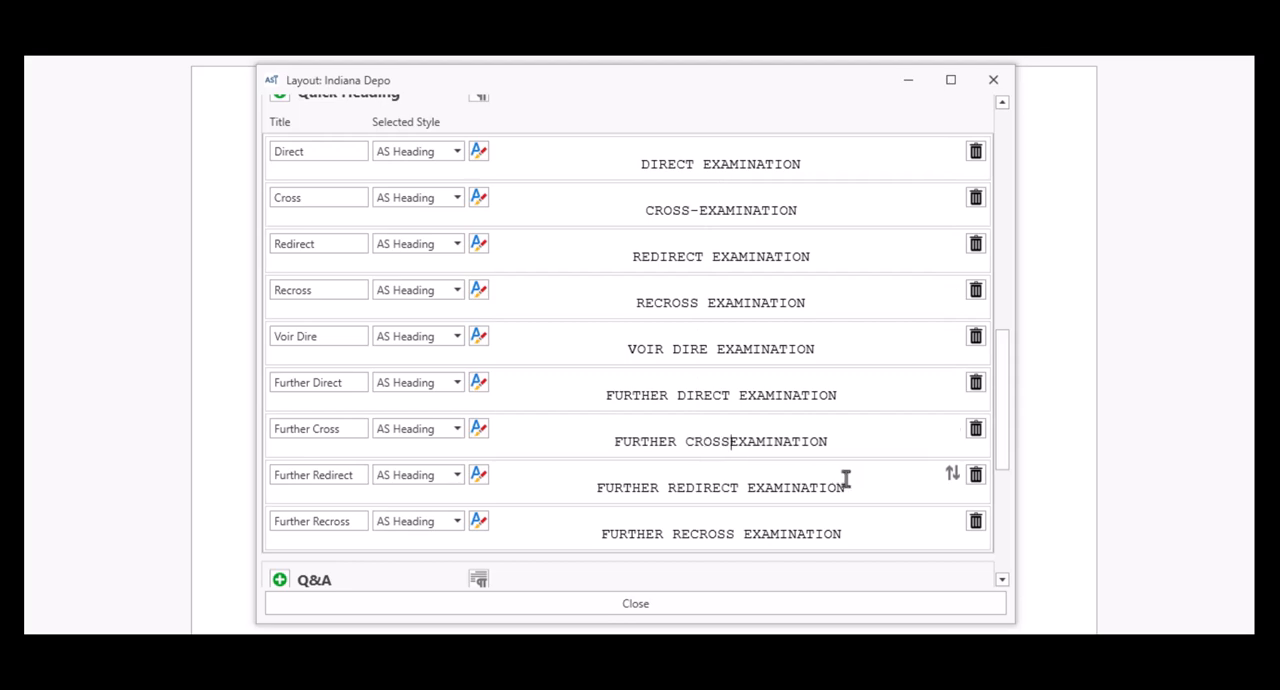
pyautogui.write('-')
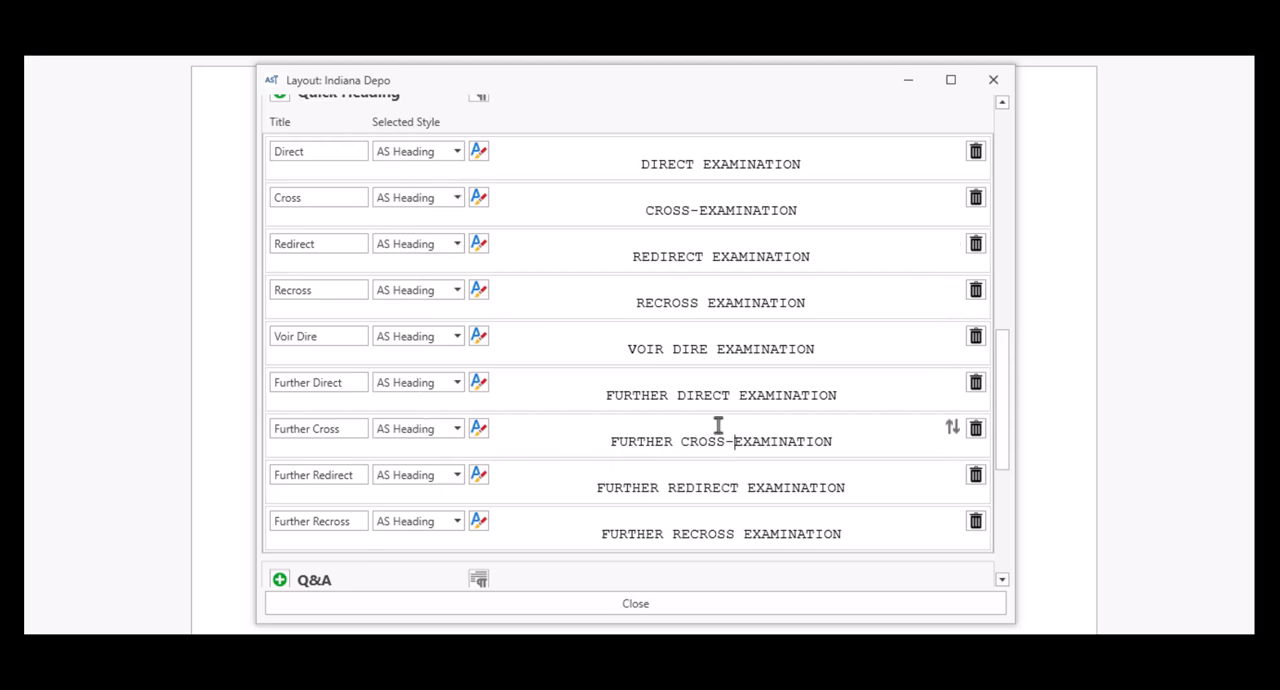
pyautogui.scroll(3, 550, 450)
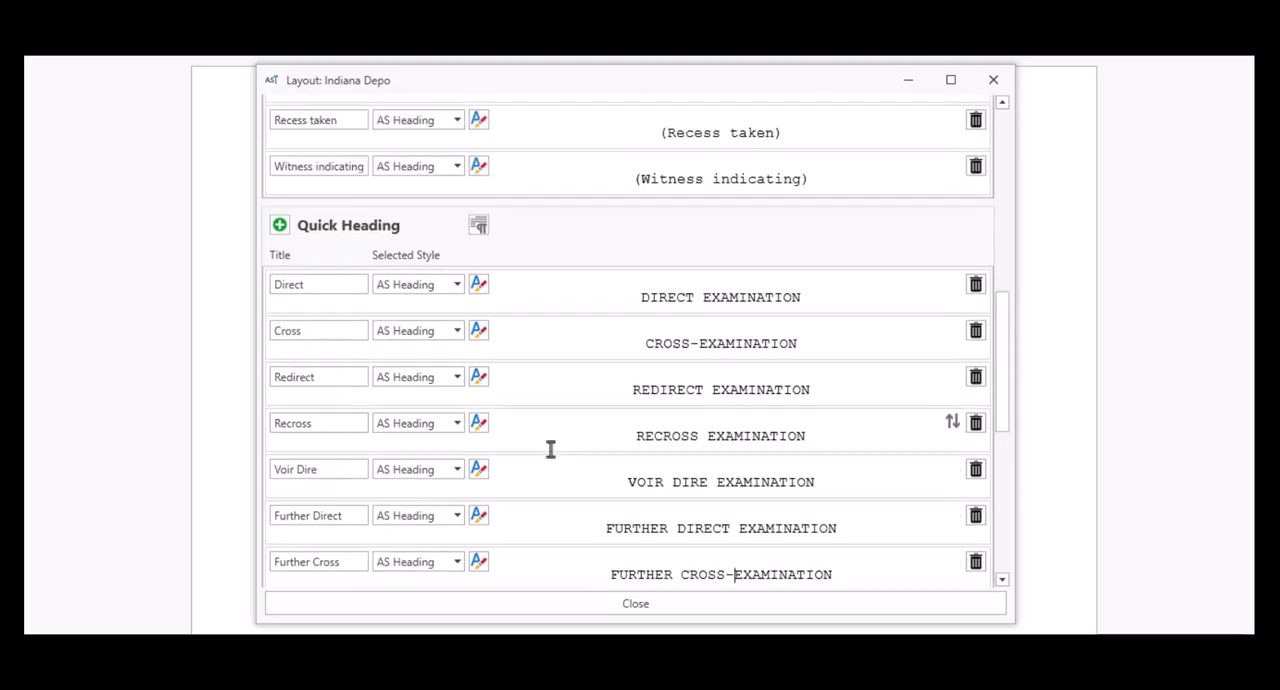
pyautogui.scroll(1, 550, 450)
pyautogui.click(458, 329)
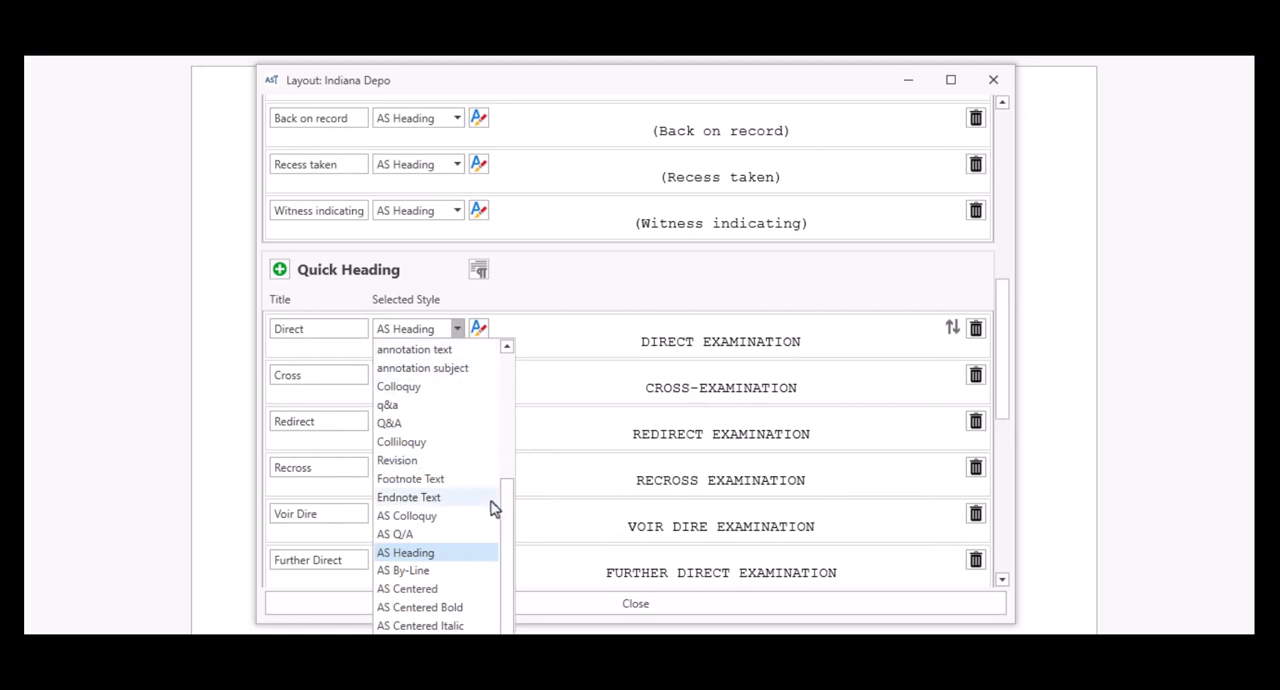
pyautogui.click(521, 317)
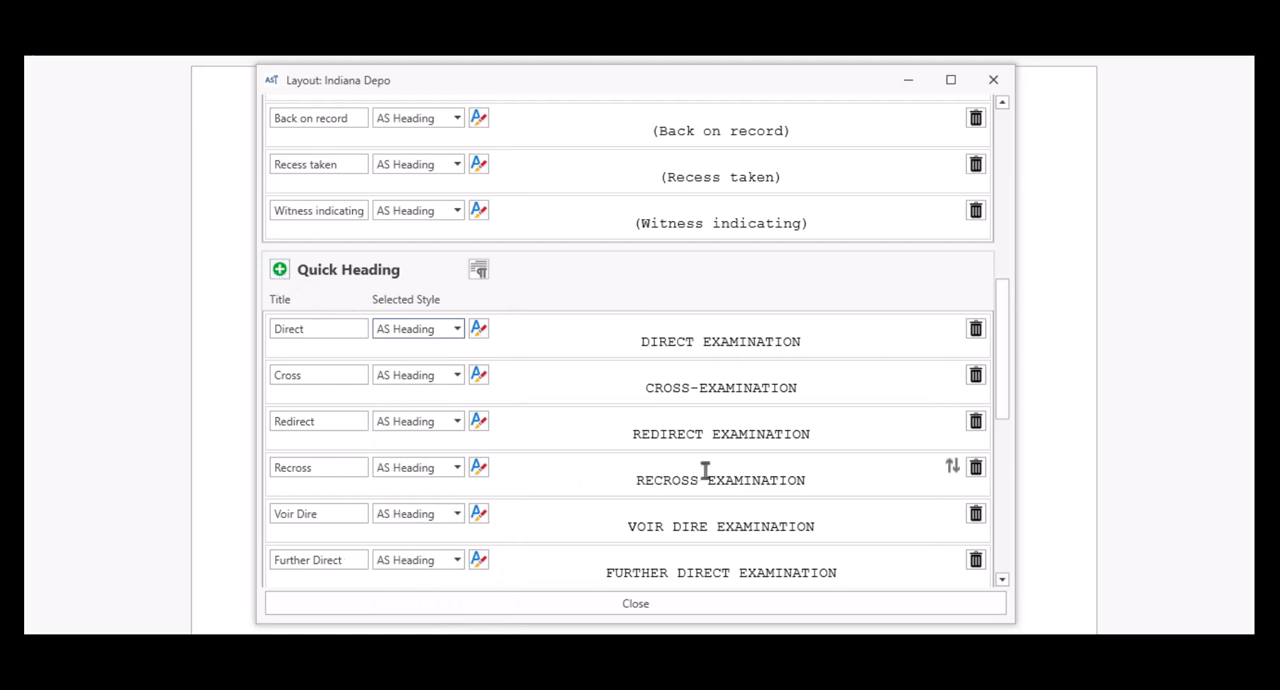
# Step: Delete the Further Recross and Further Redirect entries from the Quick Heading section
pyautogui.scroll(-2, 705, 470)
pyautogui.scroll(-1, 705, 470)
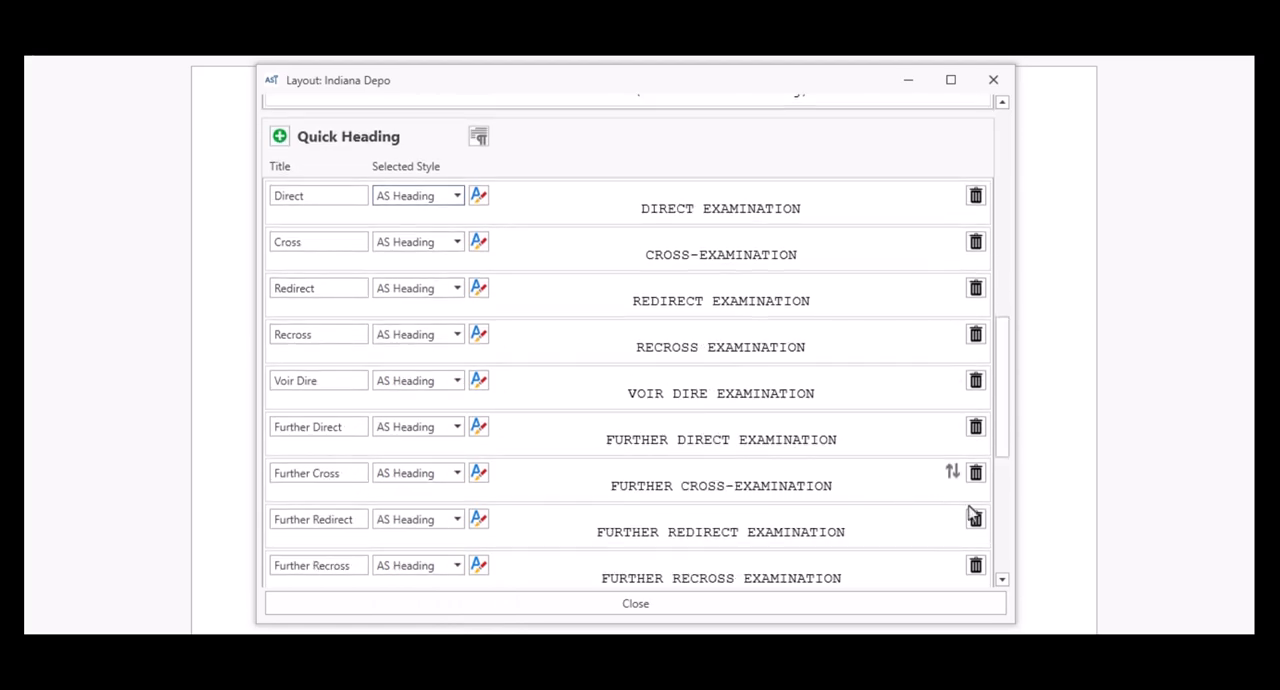
pyautogui.scroll(-2, 872, 478)
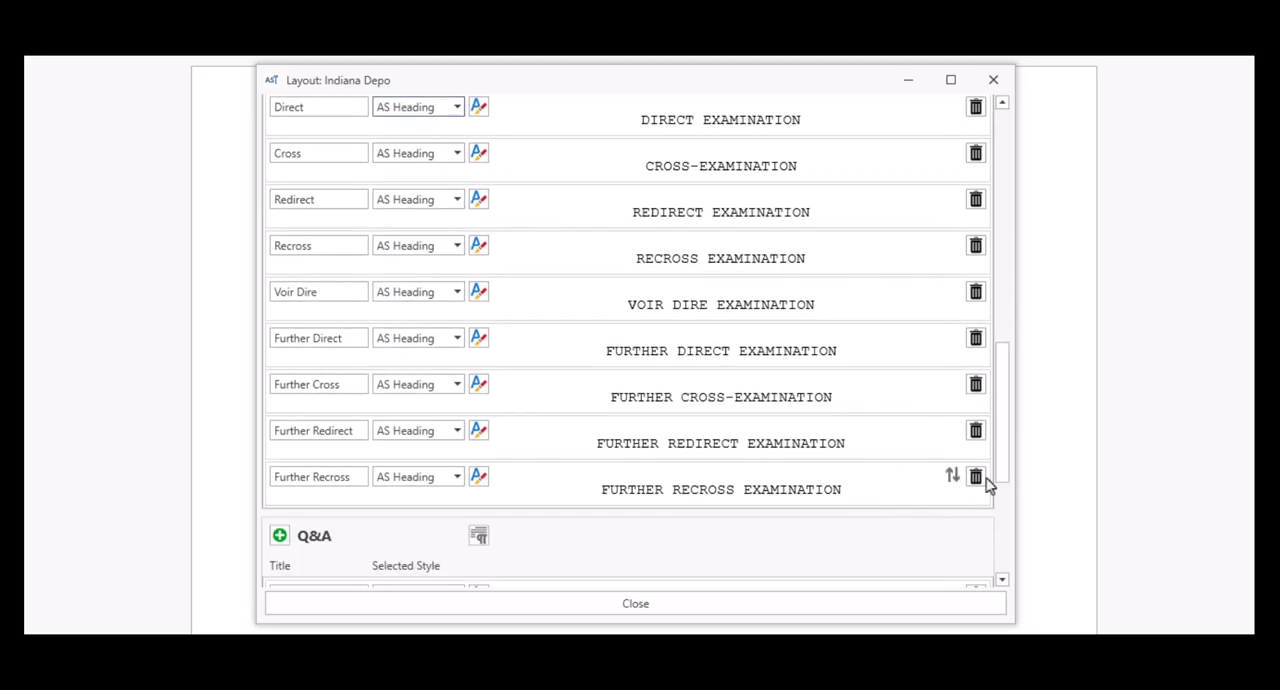
pyautogui.click(977, 483)
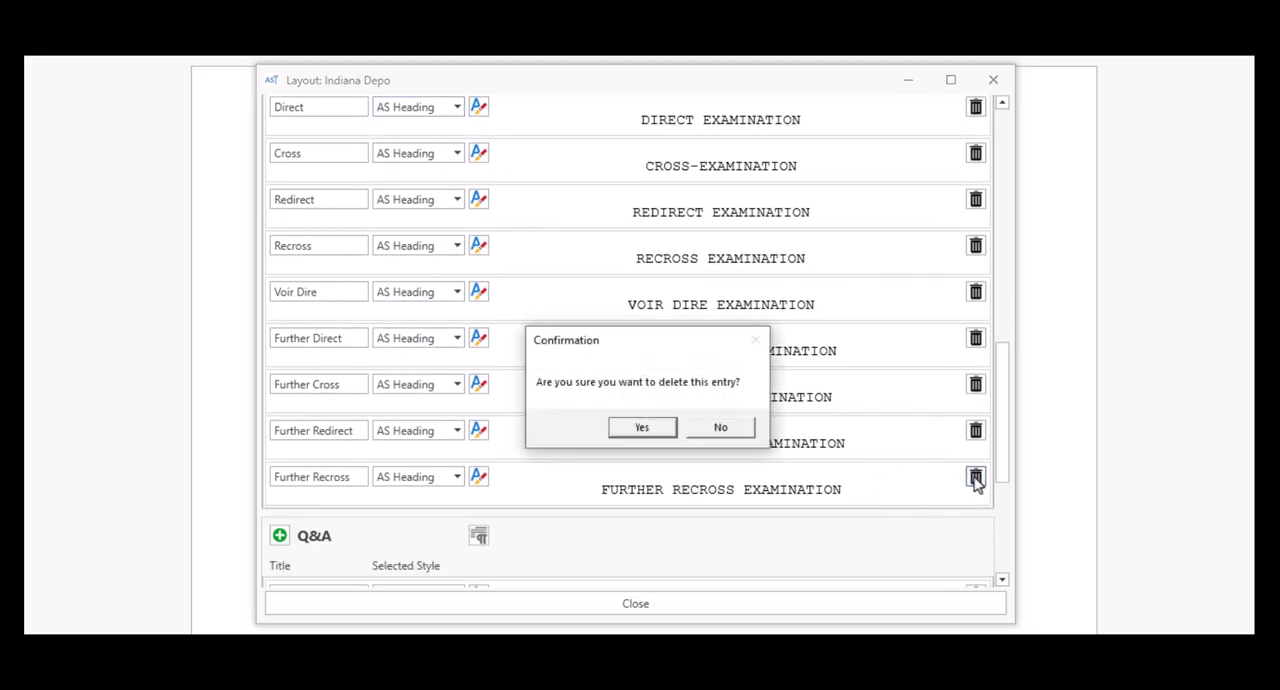
pyautogui.click(638, 429)
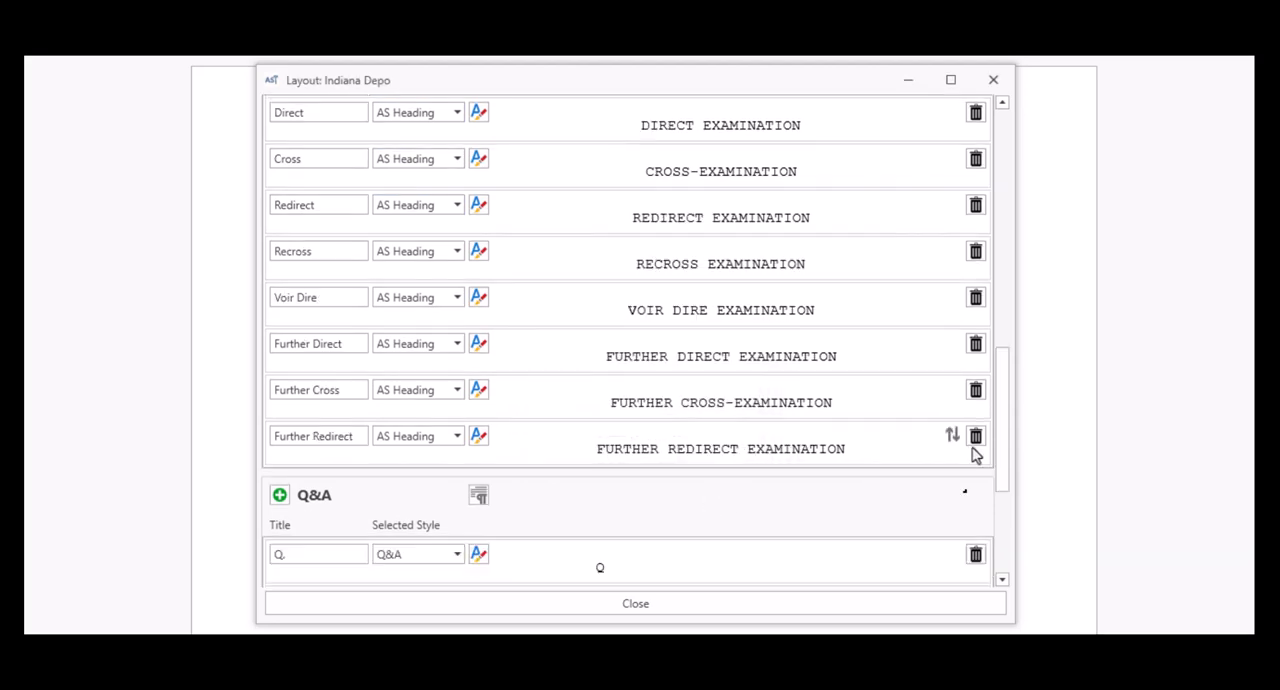
pyautogui.click(975, 443)
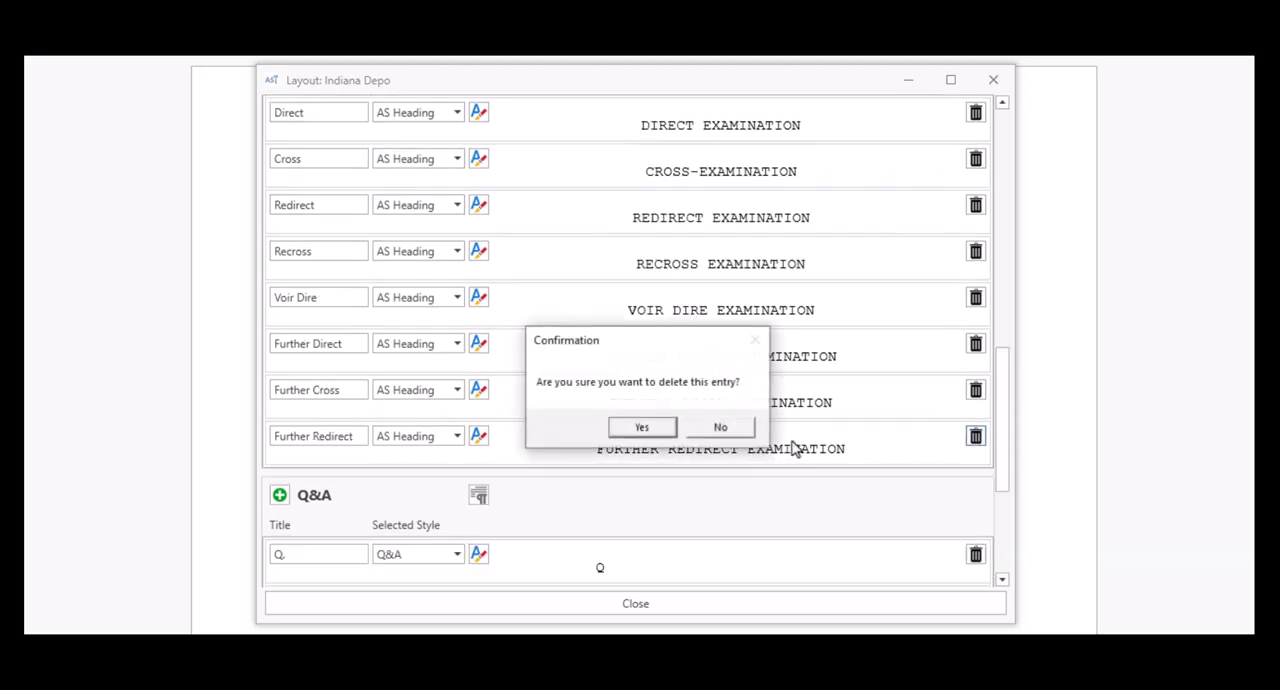
pyautogui.click(638, 430)
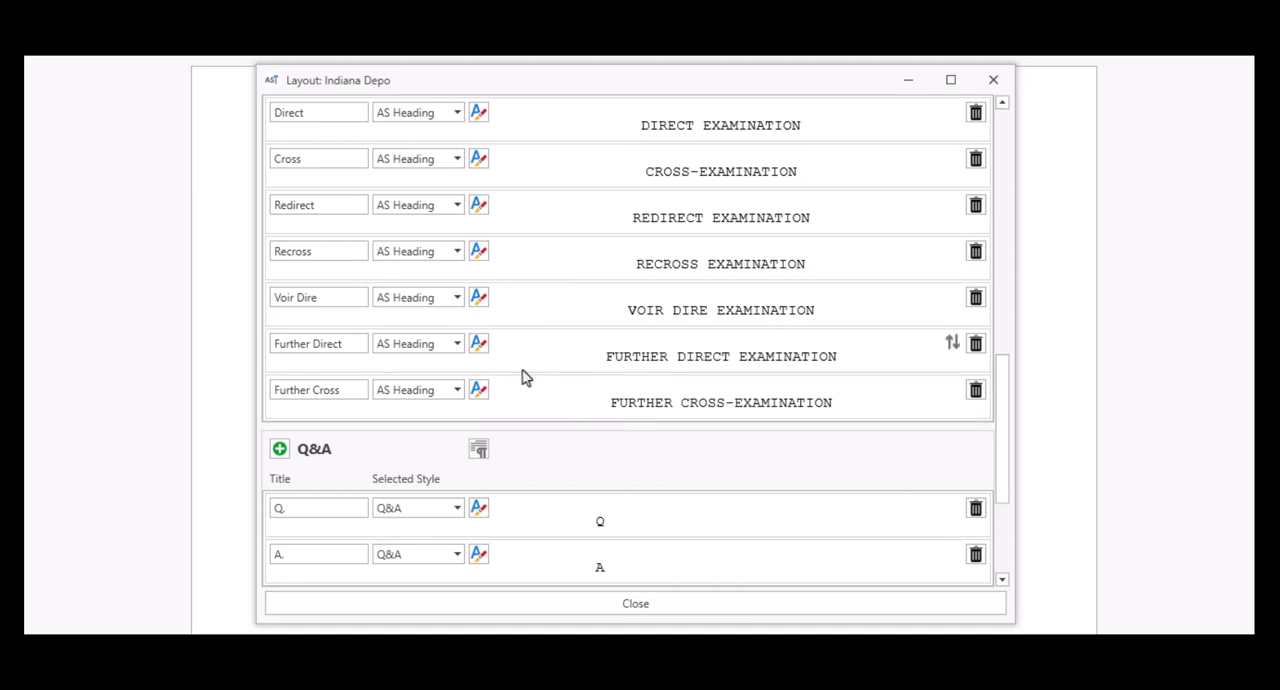
# Step: Set the style of the Off the record and Back on record quick parentheticals to Normal
pyautogui.scroll(5, 524, 377)
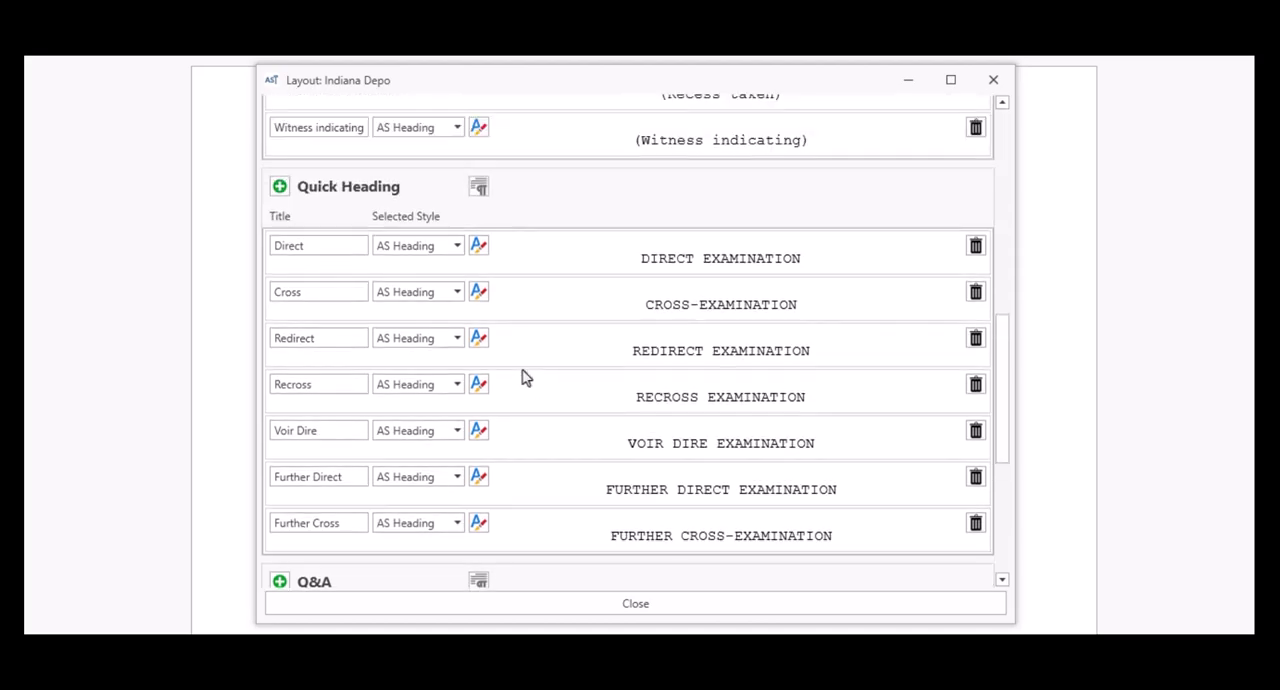
pyautogui.scroll(5, 524, 377)
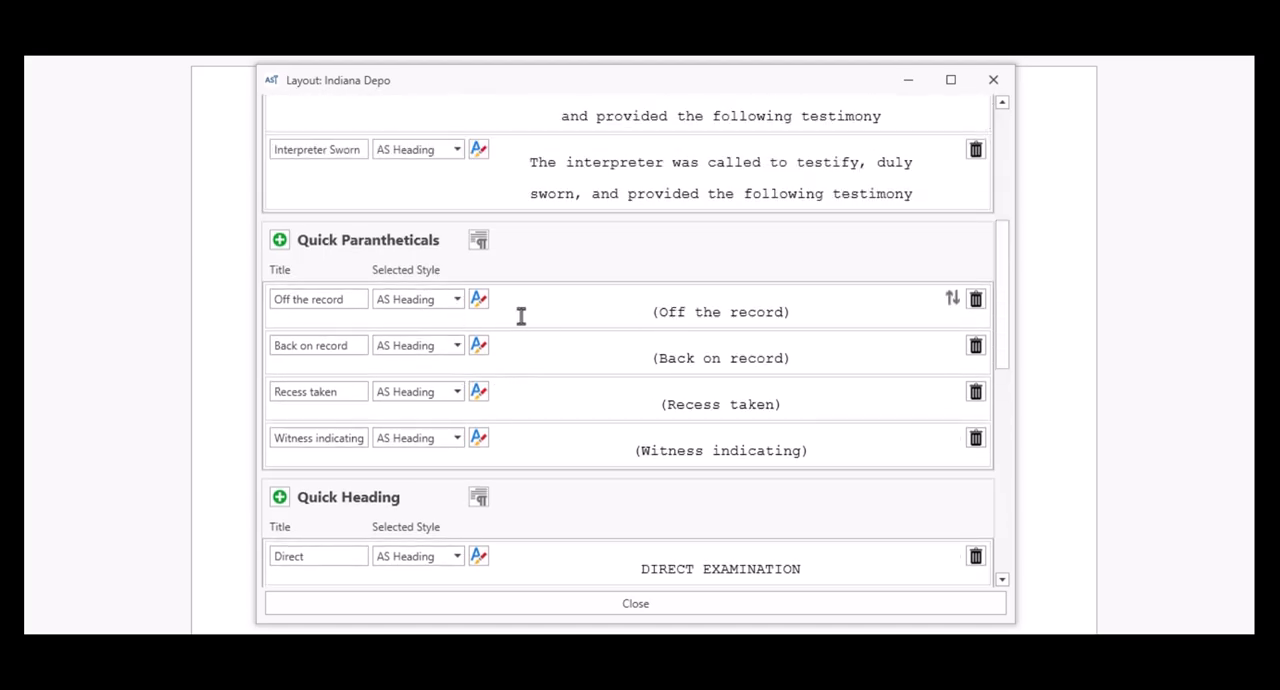
pyautogui.click(457, 299)
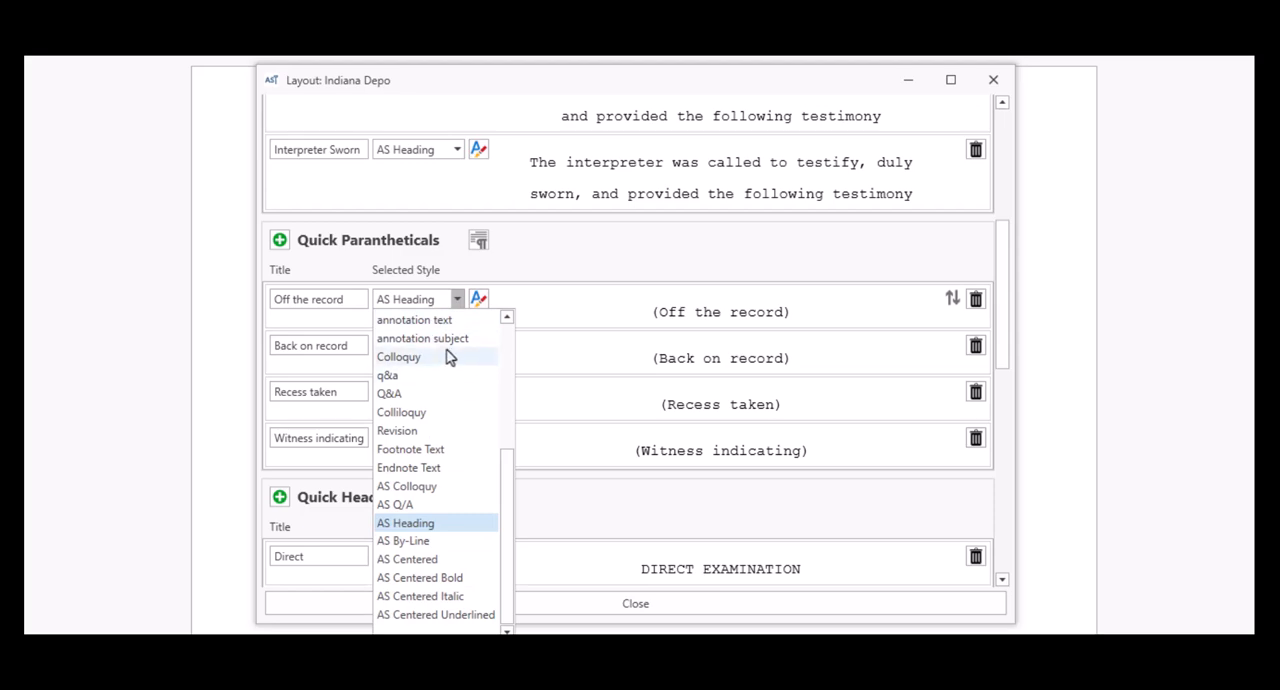
pyautogui.scroll(4, 443, 430)
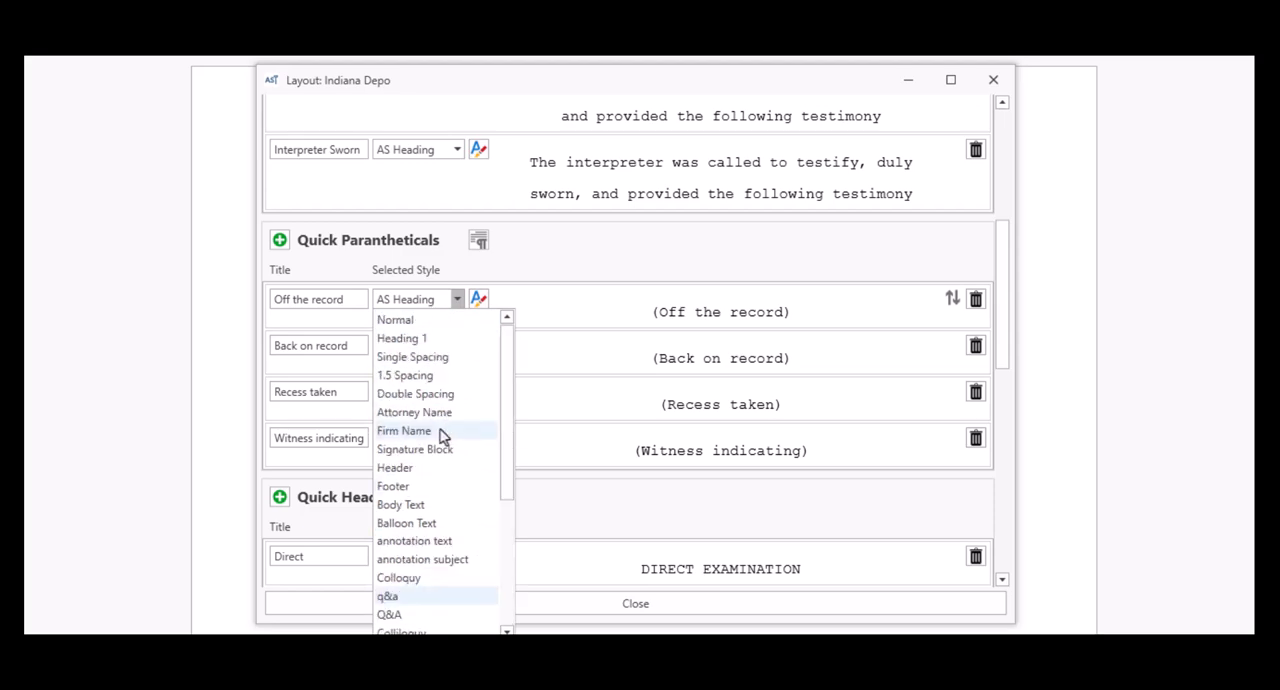
pyautogui.click(428, 319)
pyautogui.click(456, 346)
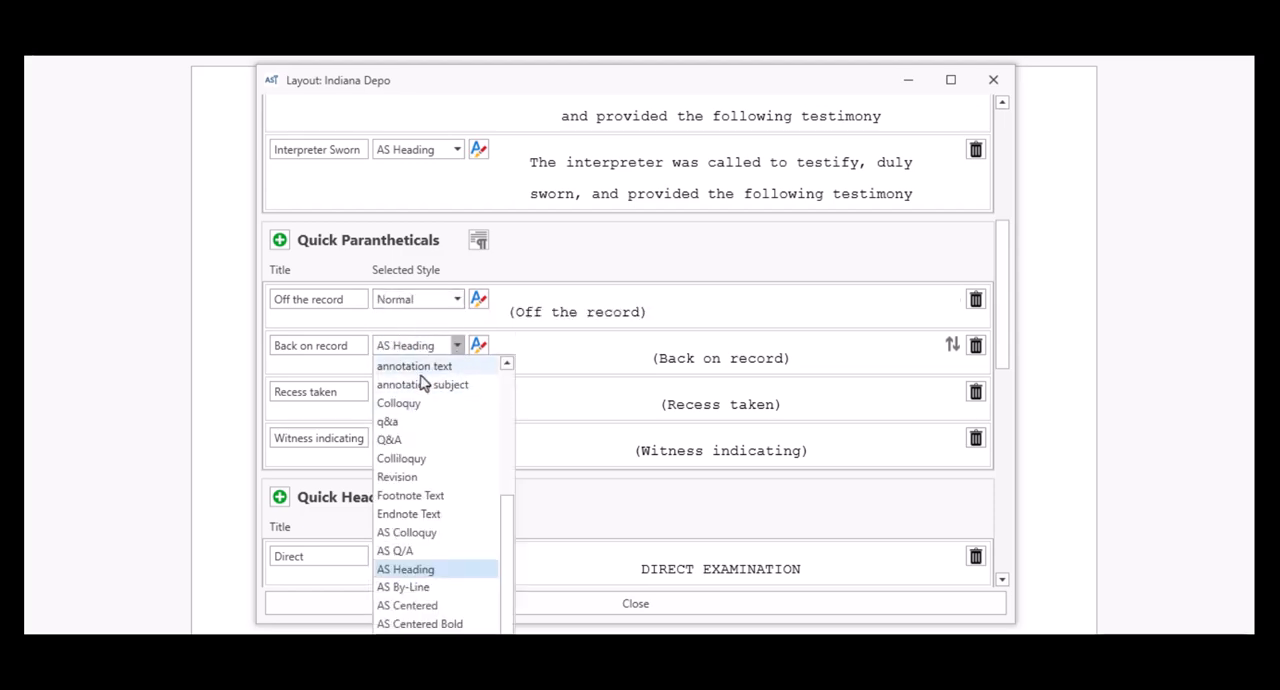
pyautogui.scroll(5, 418, 405)
pyautogui.click(418, 367)
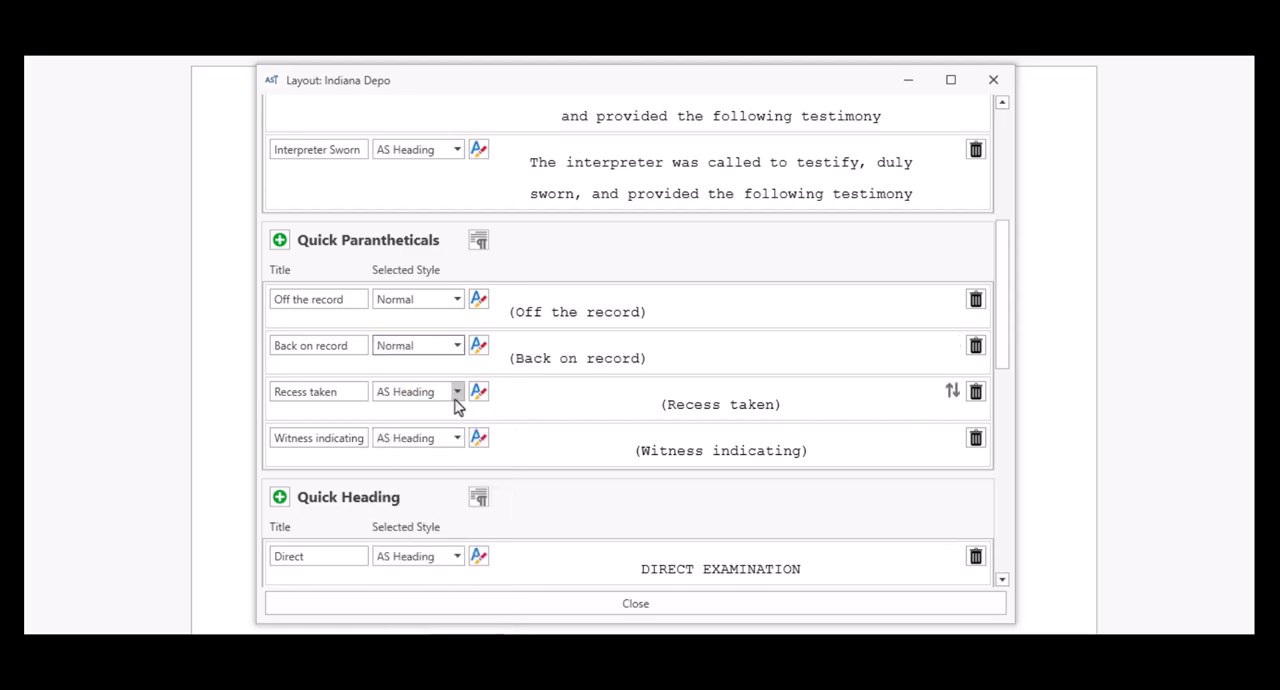
# Step: Set the style of the Recess taken and Witness indicating quick parentheticals to Normal
pyautogui.click(456, 392)
pyautogui.scroll(5, 449, 440)
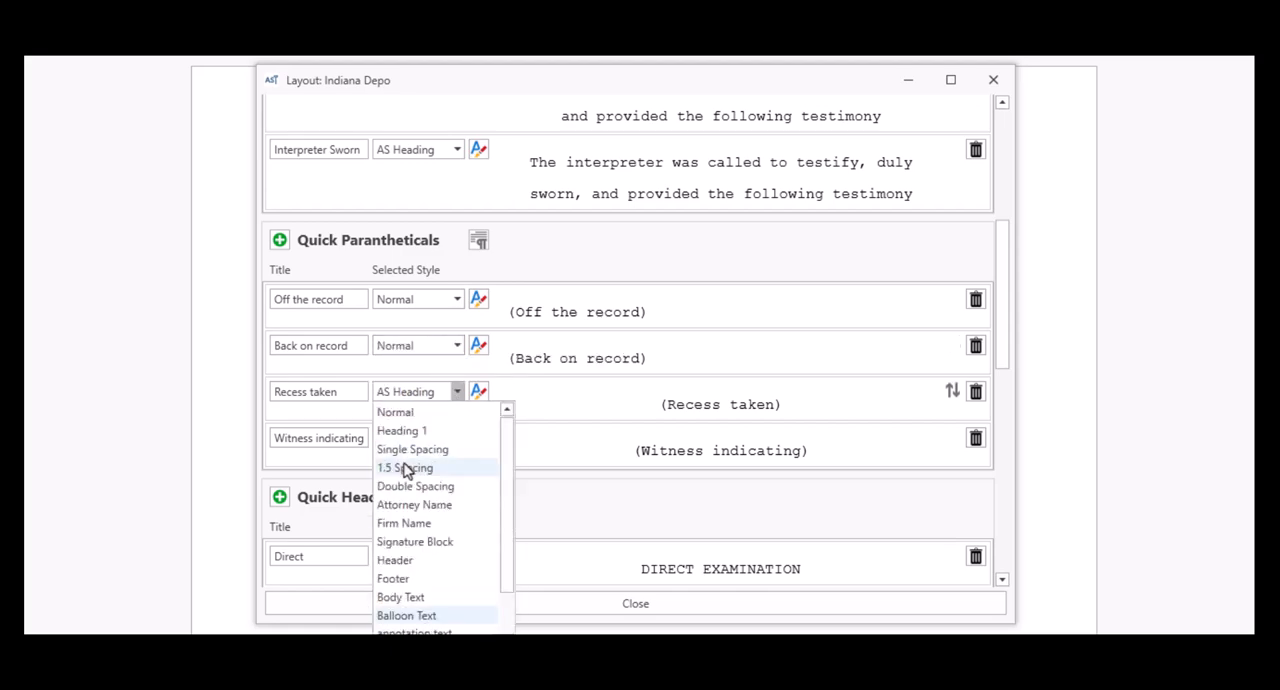
pyautogui.click(405, 412)
pyautogui.click(458, 438)
pyautogui.scroll(5, 415, 498)
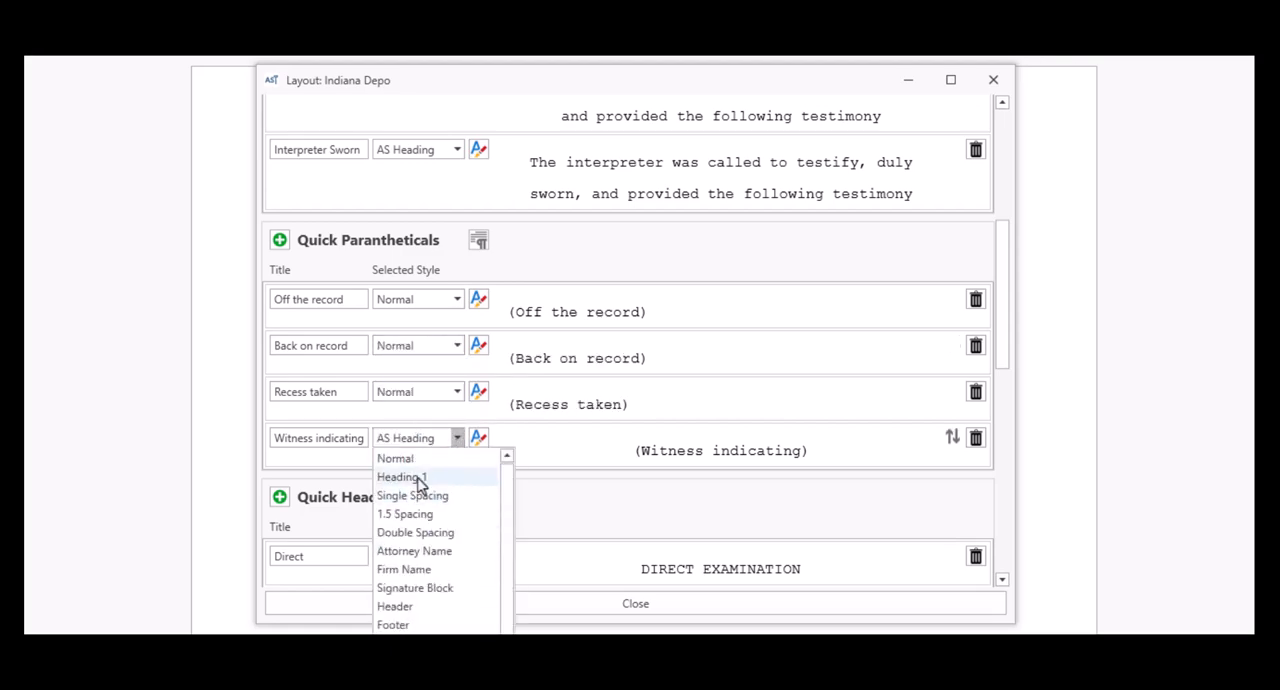
pyautogui.click(419, 460)
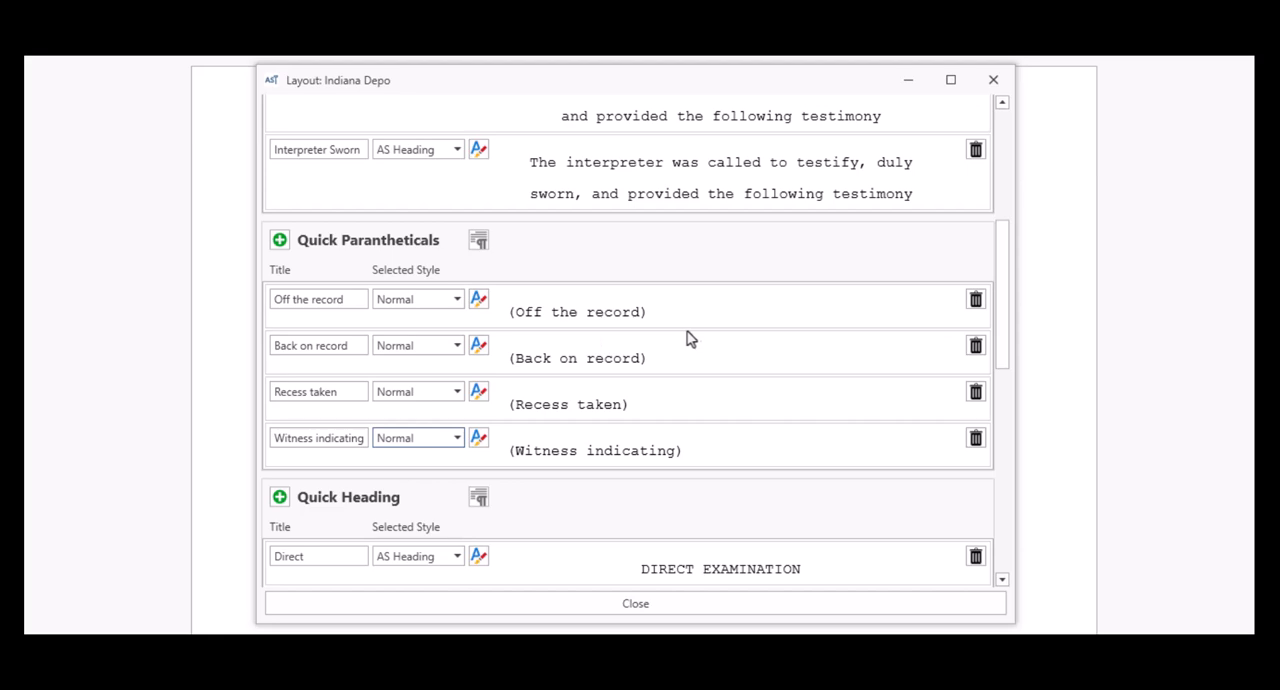
# Step: Set the style of the Witness Sworn quick text to Normal and open its text in the editor
pyautogui.scroll(3, 553, 392)
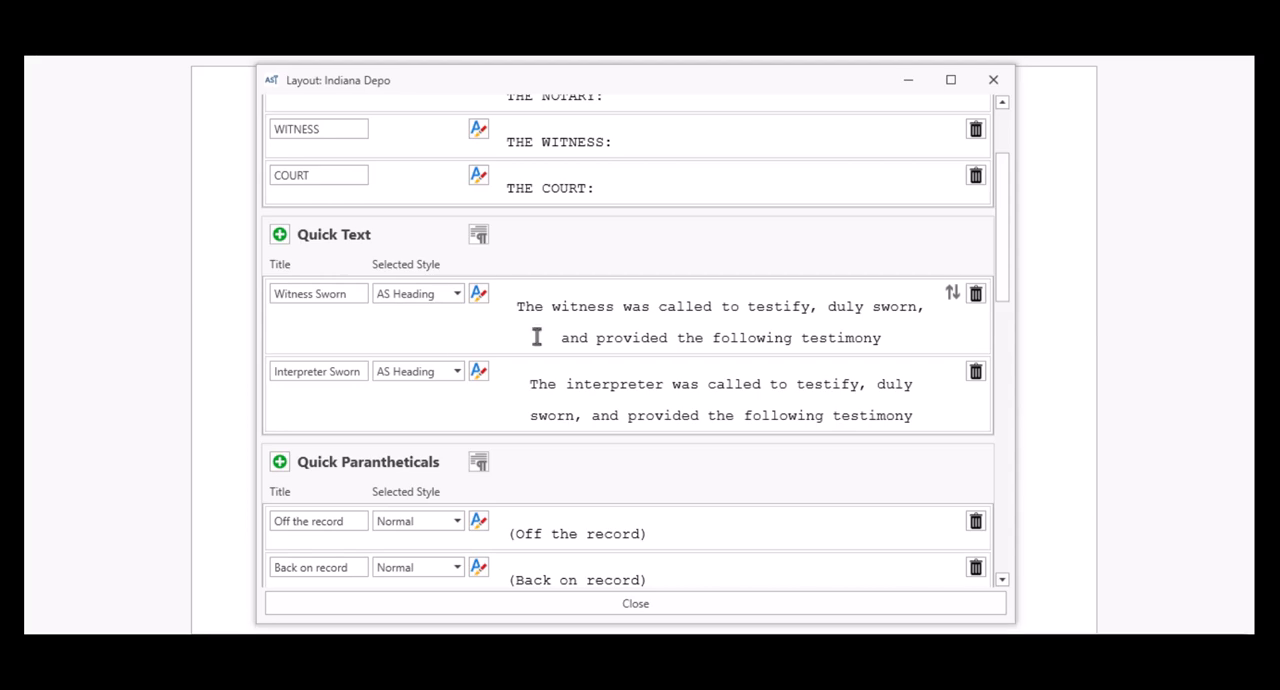
pyautogui.click(455, 300)
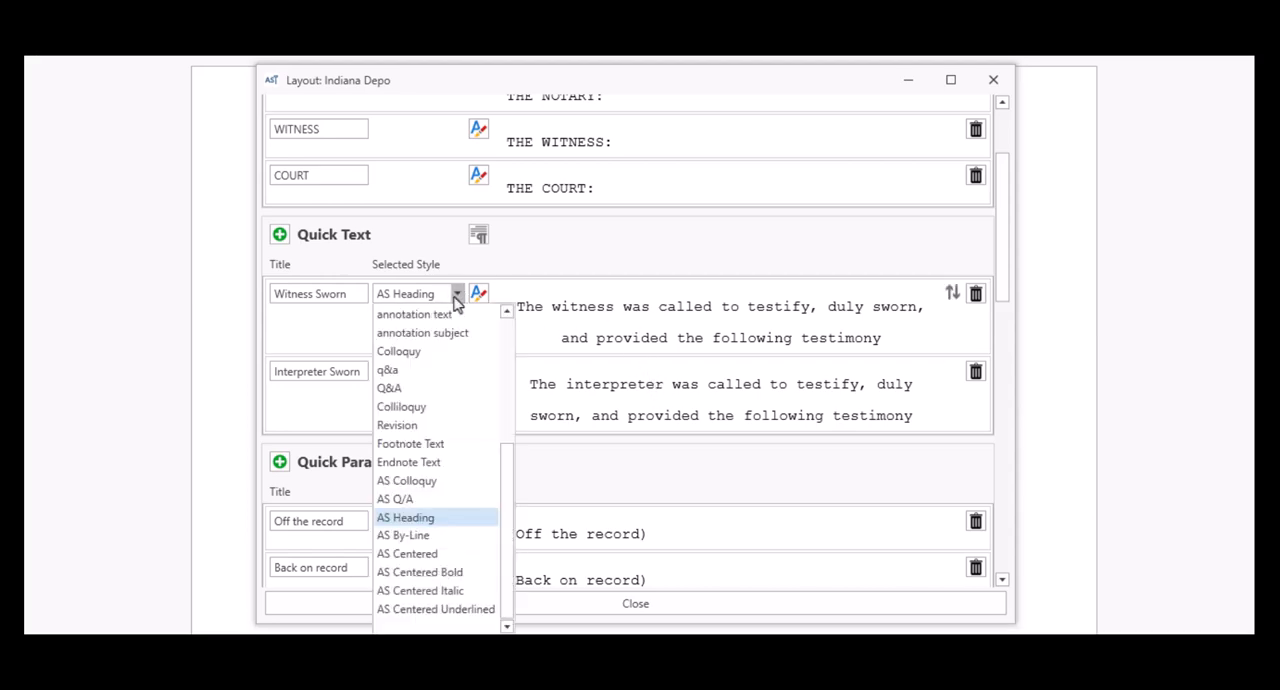
pyautogui.scroll(5, 434, 320)
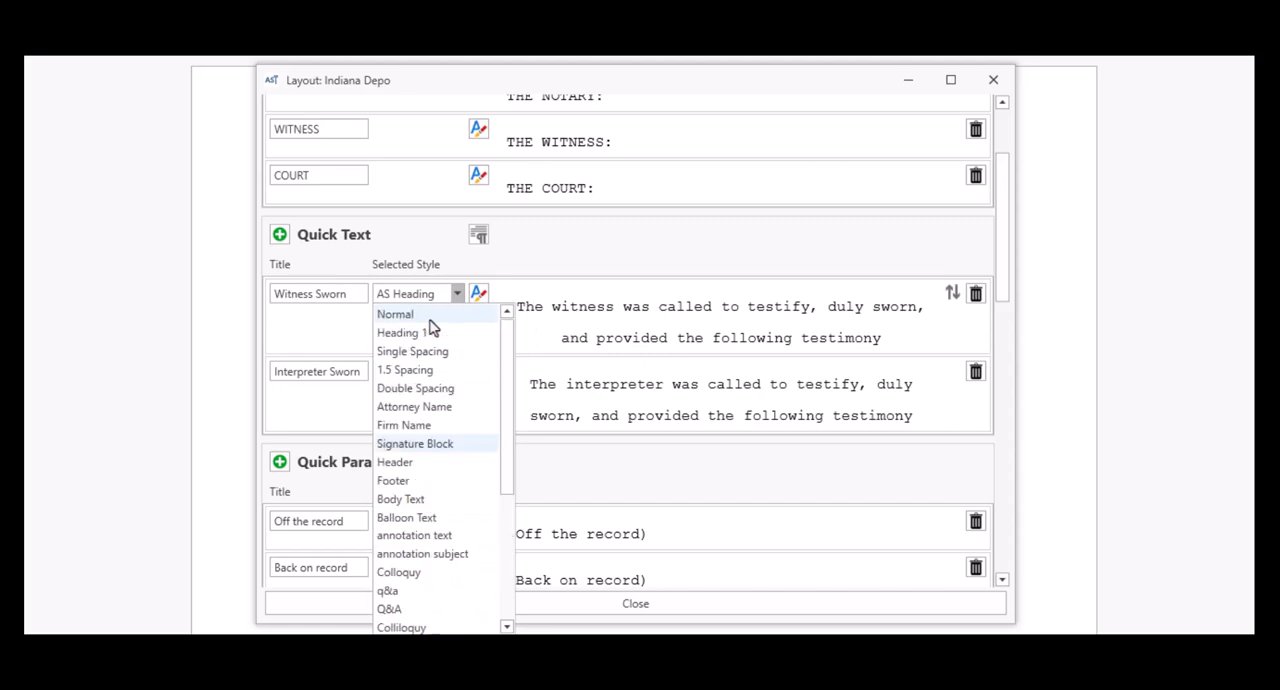
pyautogui.click(428, 316)
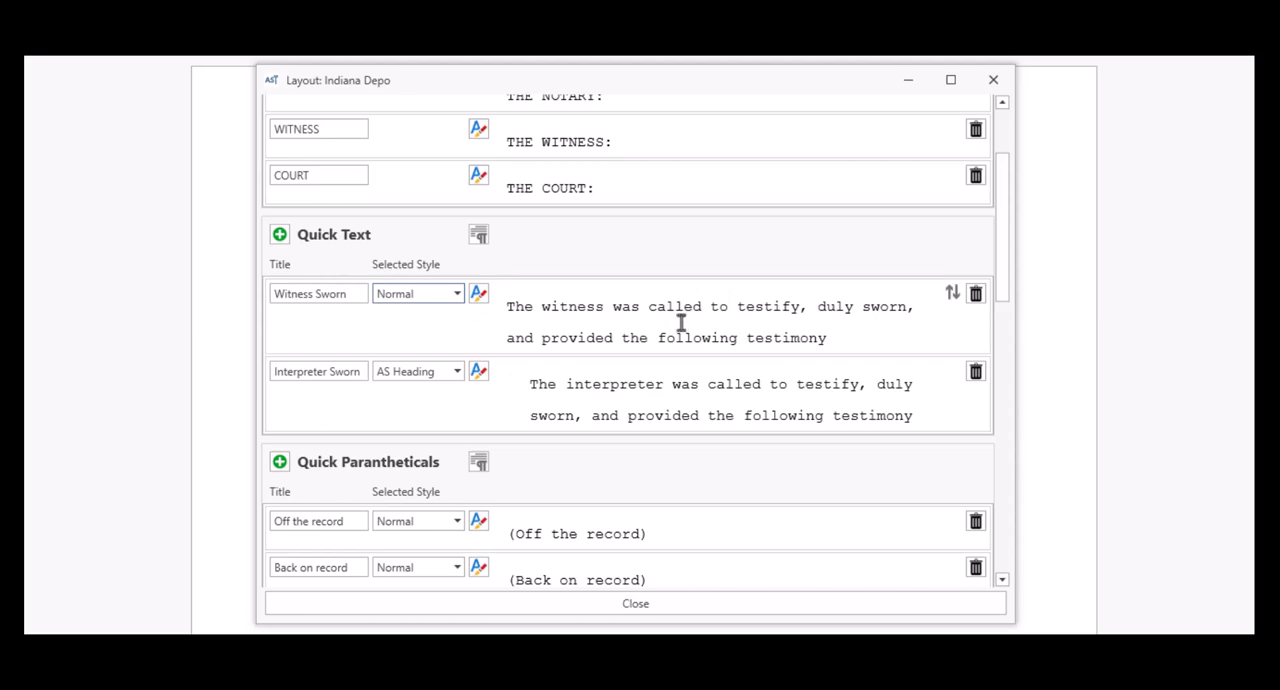
pyautogui.click(479, 296)
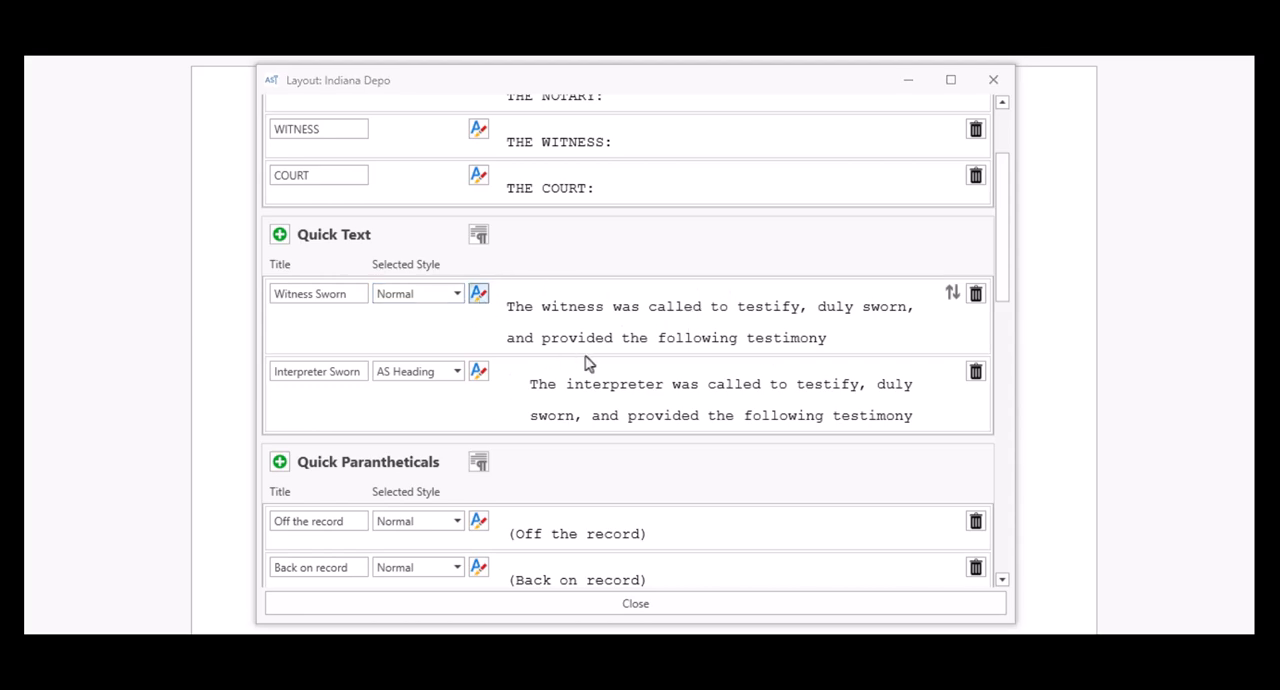
pyautogui.moveTo(245, 0); pyautogui.dragTo(626, 132)
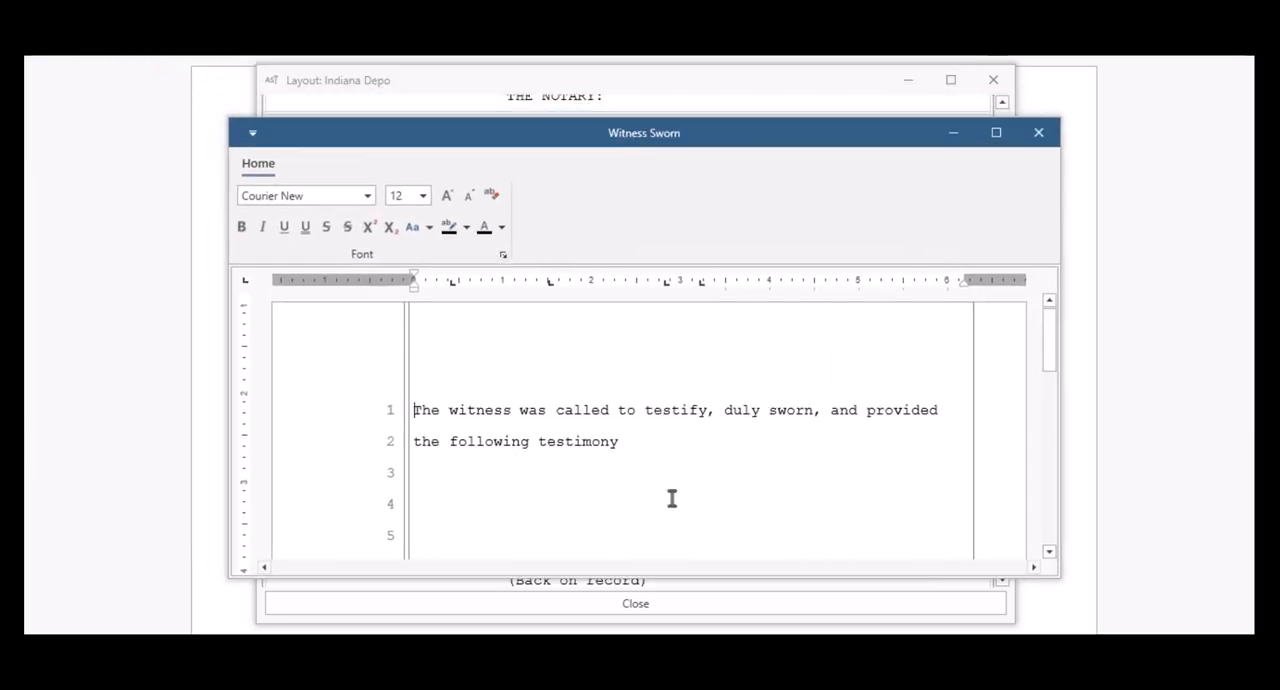
# Step: Insert a centered line reading [WITNESS NAME] above the Witness Sworn quick text
pyautogui.press('Return')
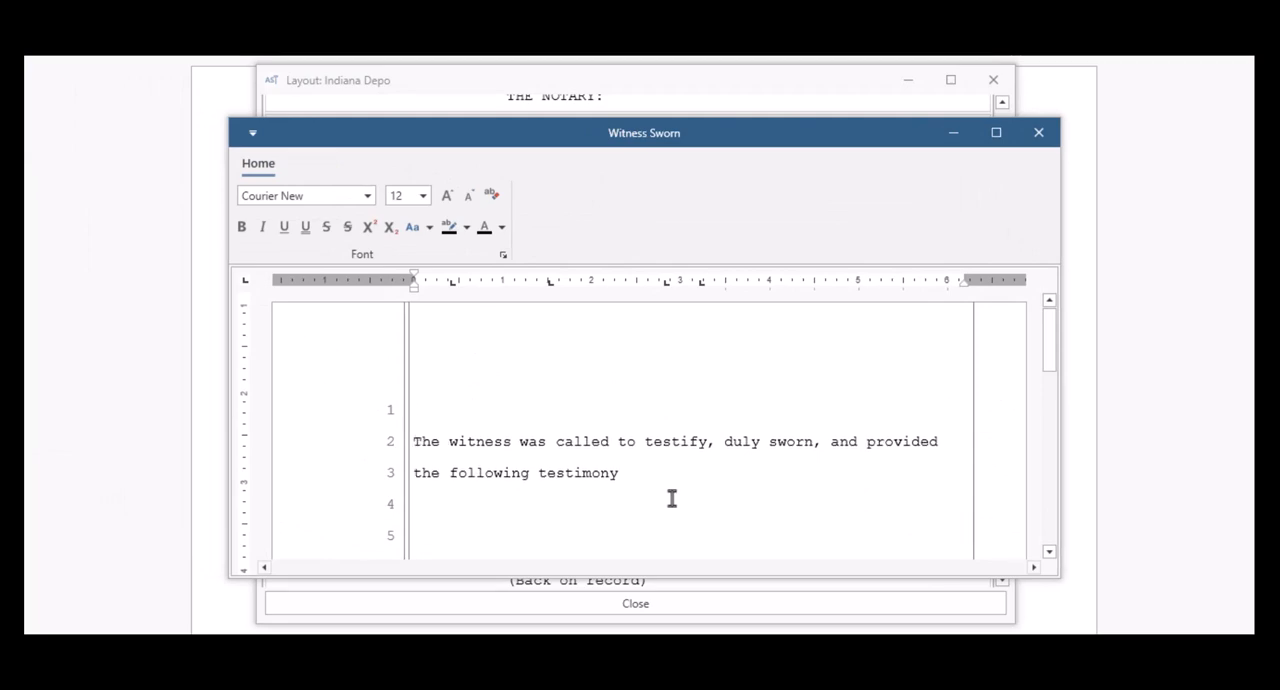
pyautogui.hotkey('ctrl', 'e')
pyautogui.write('[W')
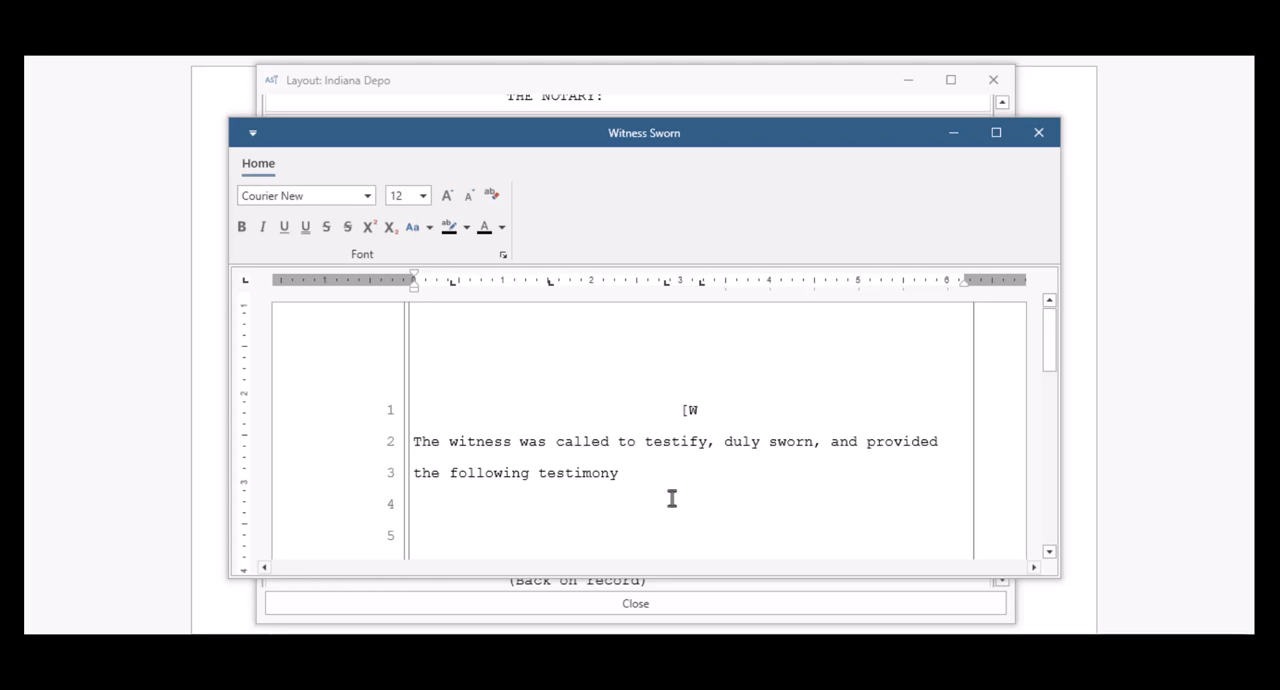
pyautogui.write('ITNESS ')
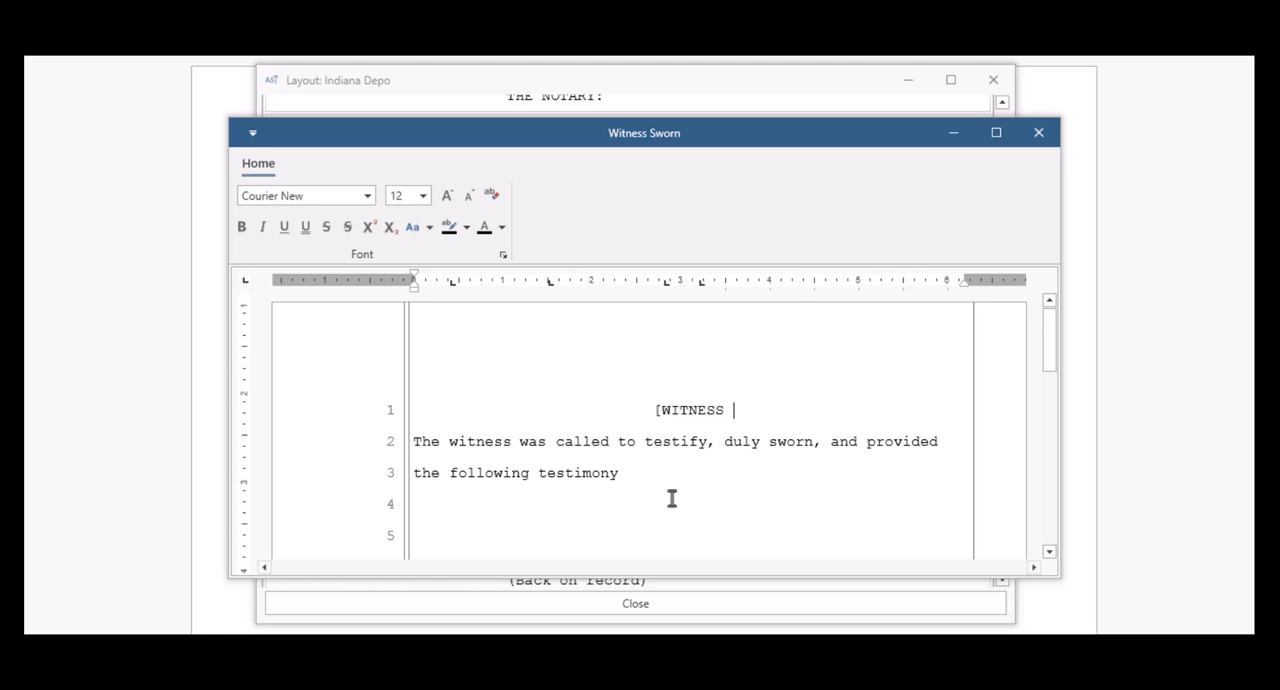
pyautogui.write('NAME')
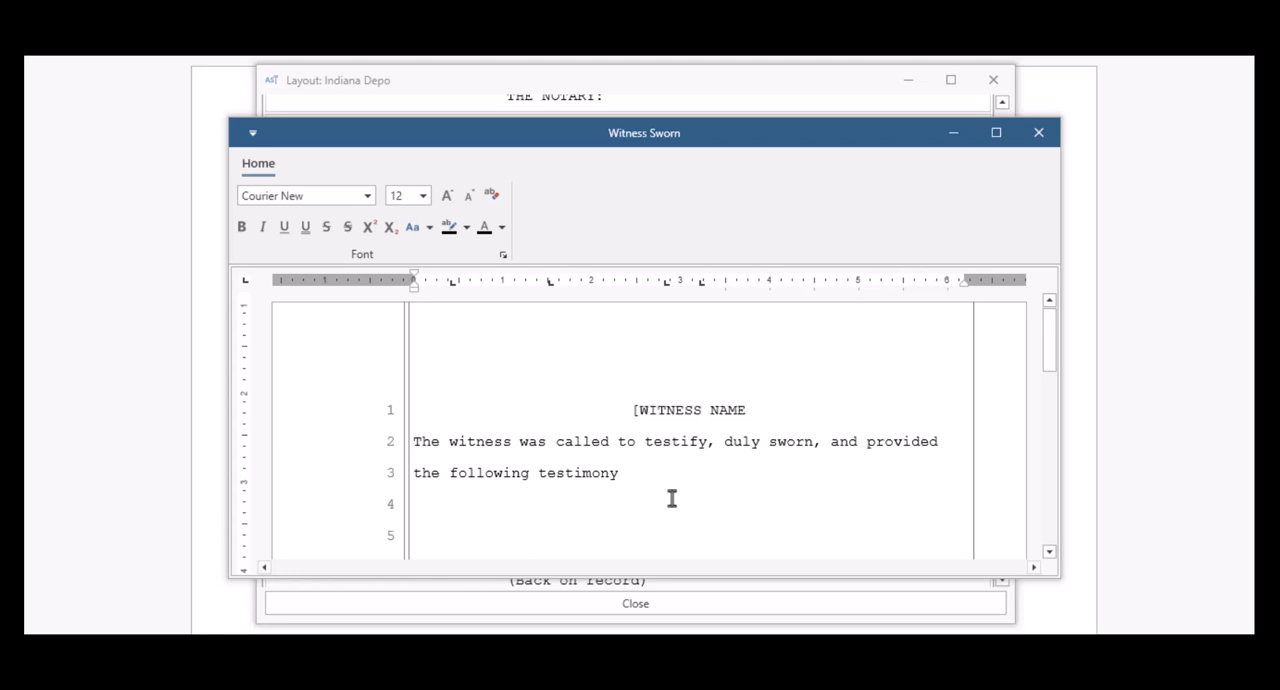
pyautogui.write(']')
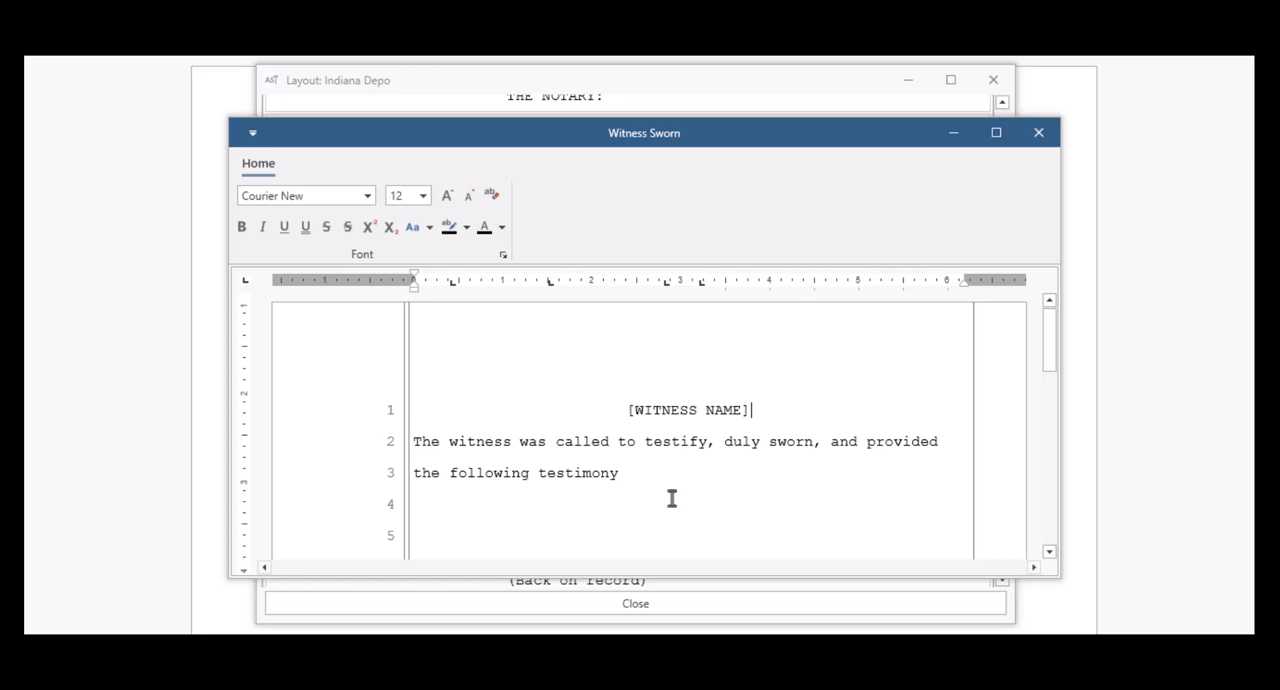
# Step: Make the [WITNESS NAME] line bold and close the Witness Sworn text editor
pyautogui.hotkey('shift', 'Left')
pyautogui.hotkey('shift', 'Left')
pyautogui.hotkey('shift', 'Left')
pyautogui.hotkey('shift', 'Left')
pyautogui.hotkey('shift', 'Left')
pyautogui.hotkey('shift', 'Left')
pyautogui.hotkey('shift', 'Left')
pyautogui.hotkey('shift', 'Left')
pyautogui.hotkey('shift', 'Left')
pyautogui.hotkey('shift', 'Left')
pyautogui.hotkey('shift', 'Left')
pyautogui.hotkey('shift', 'Left')
pyautogui.hotkey('shift', 'Left')
pyautogui.hotkey('shift', 'Left')
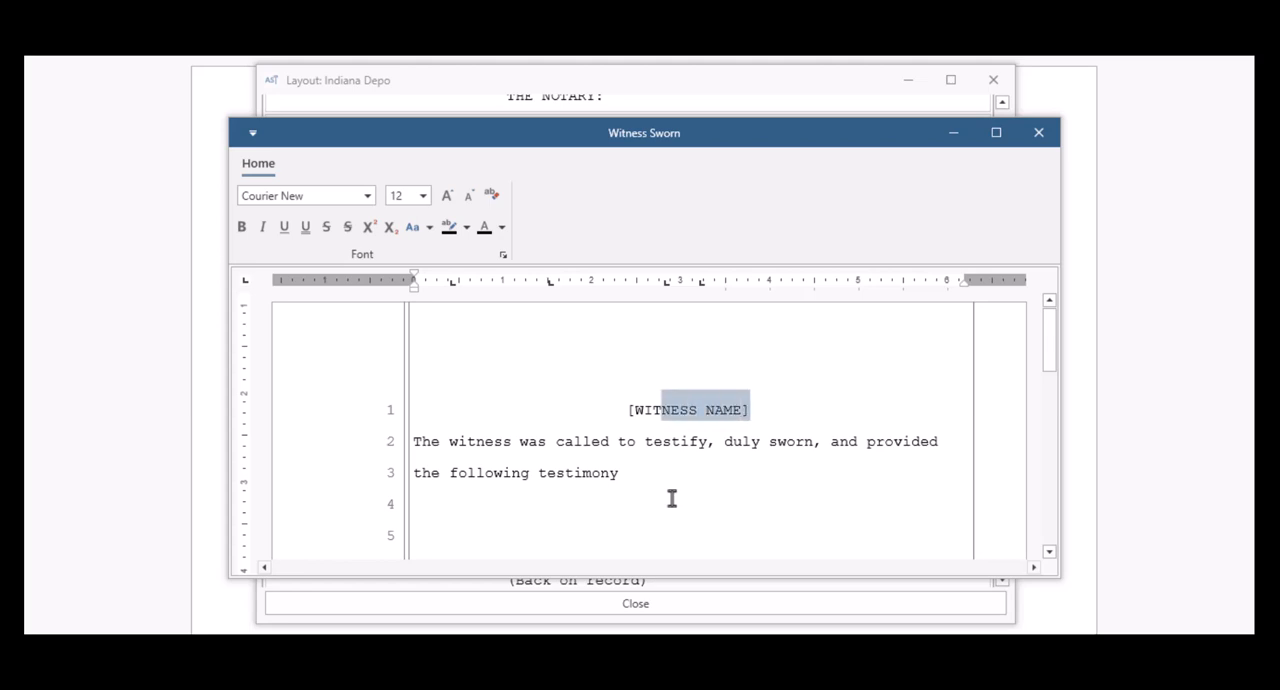
pyautogui.hotkey('shift', 'Left')
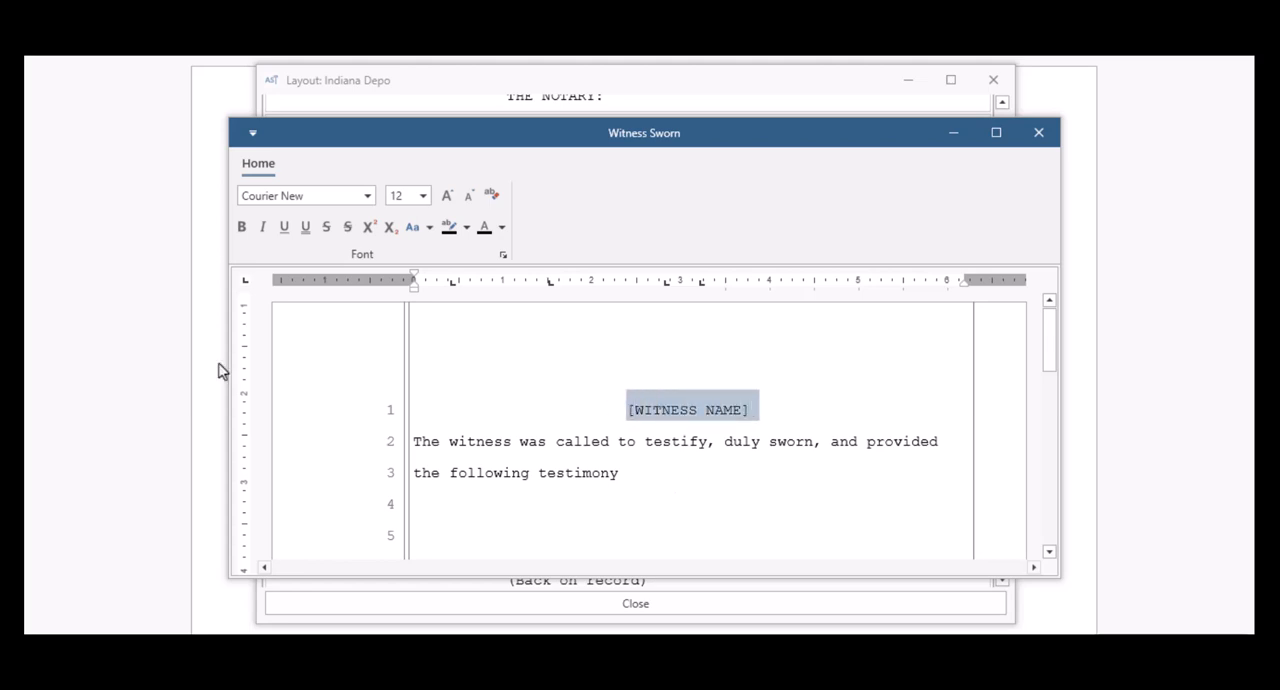
pyautogui.click(241, 227)
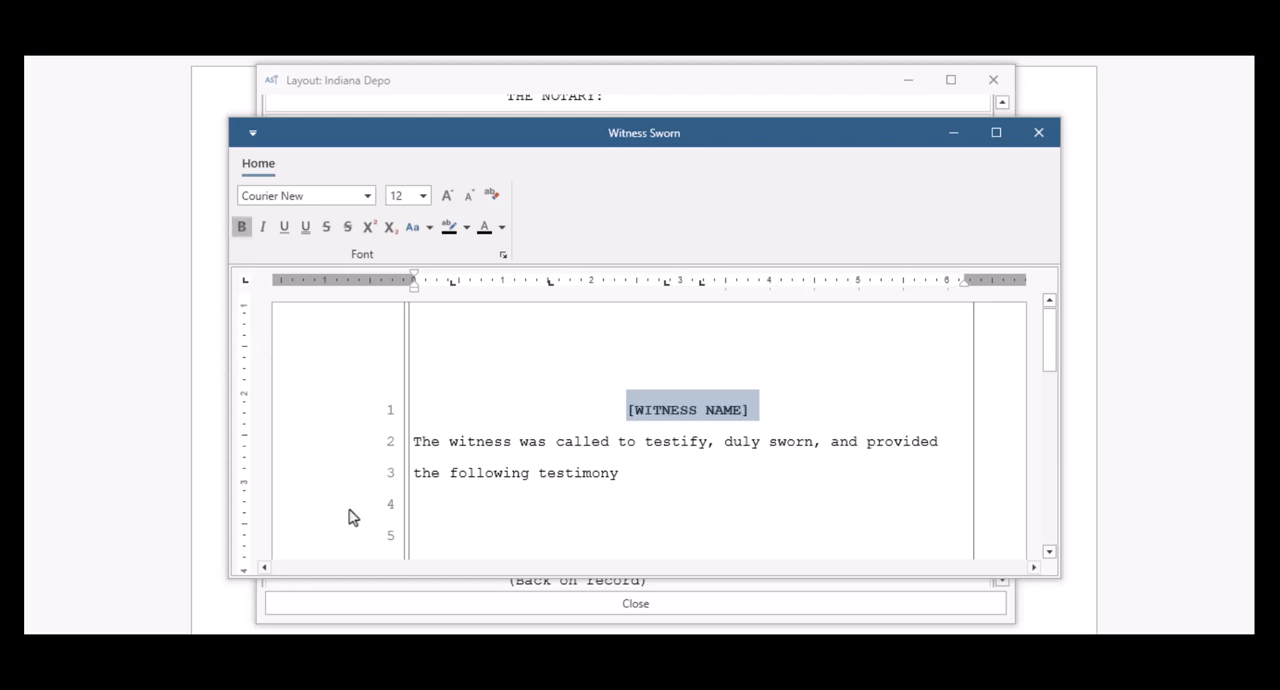
pyautogui.click(1040, 137)
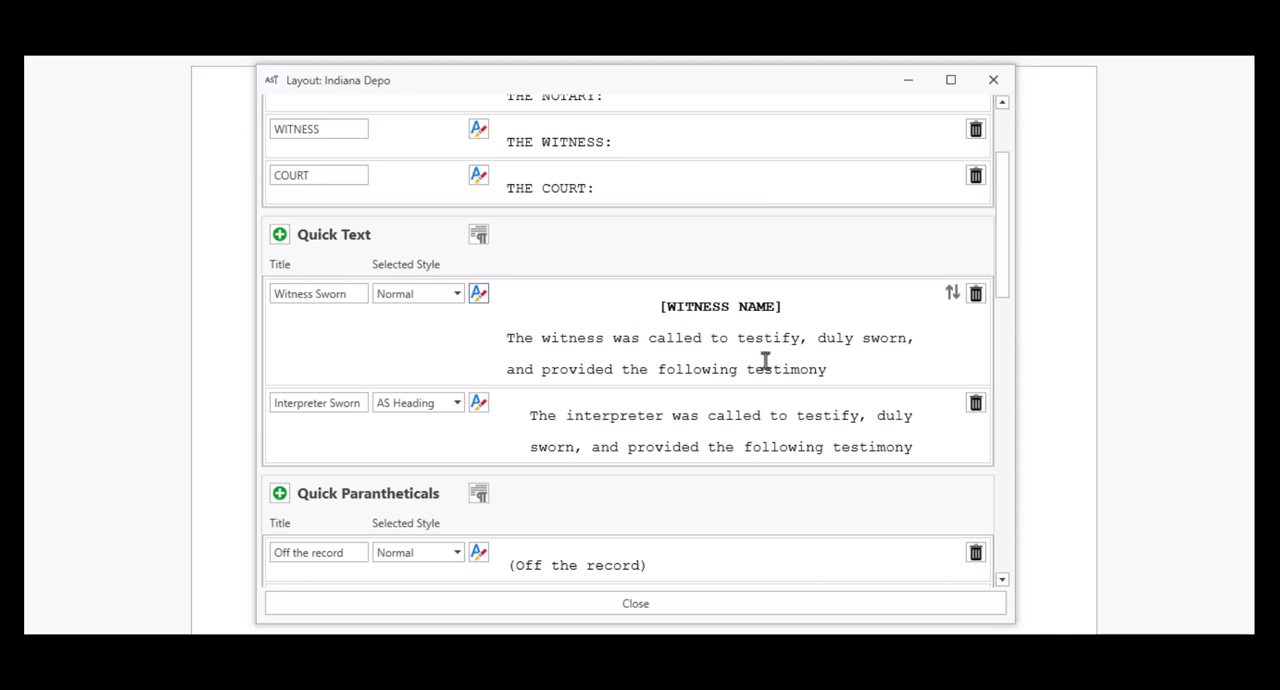
# Step: Add two new entries to the Speakers section and title each with one attorney's surname
pyautogui.scroll(-10, 766, 365)
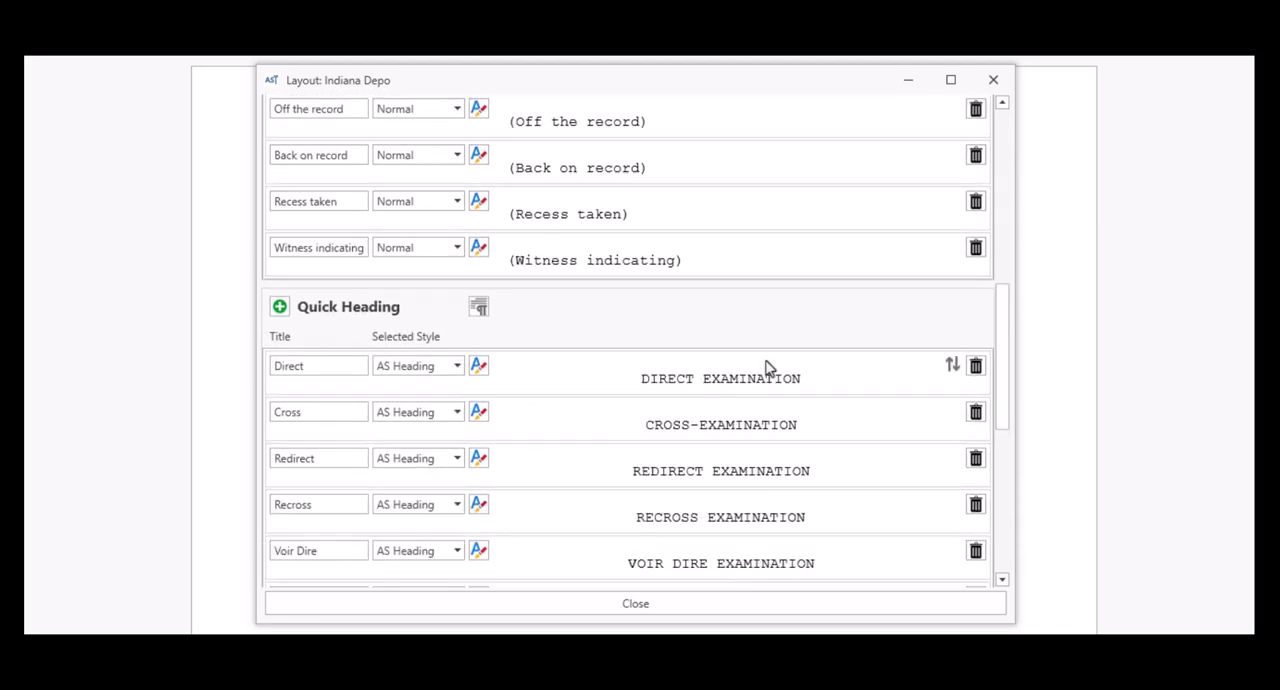
pyautogui.scroll(10, 766, 369)
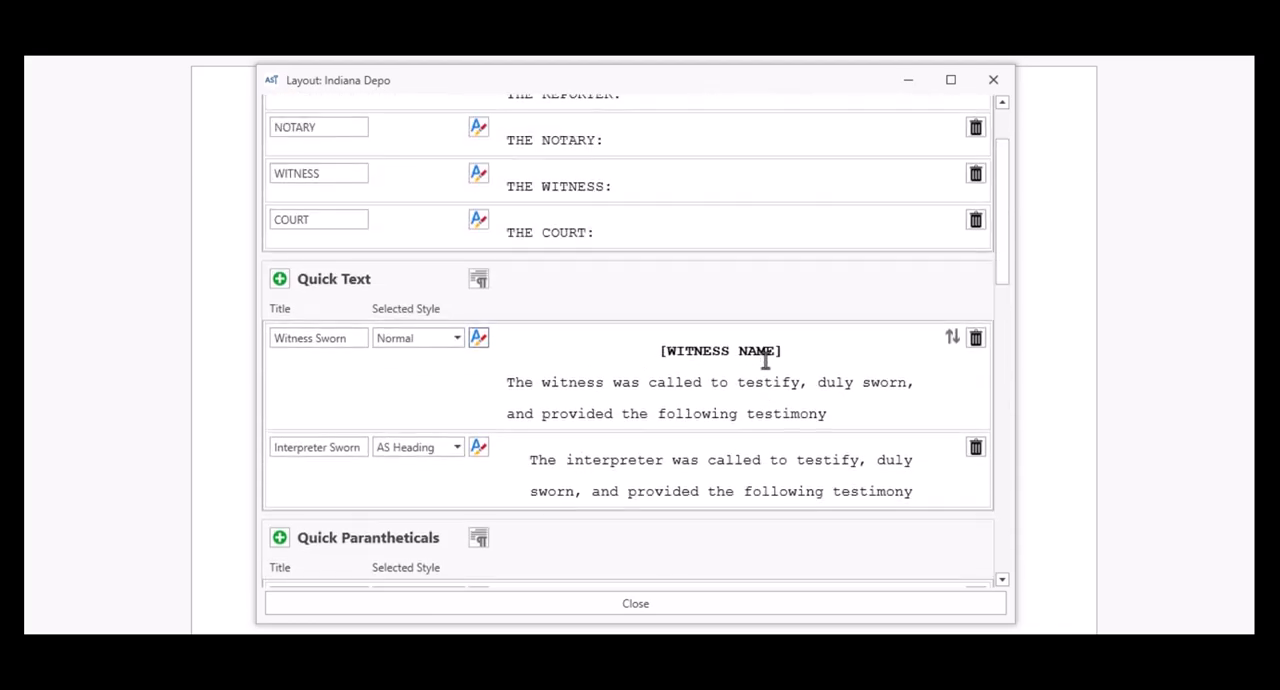
pyautogui.scroll(2, 766, 365)
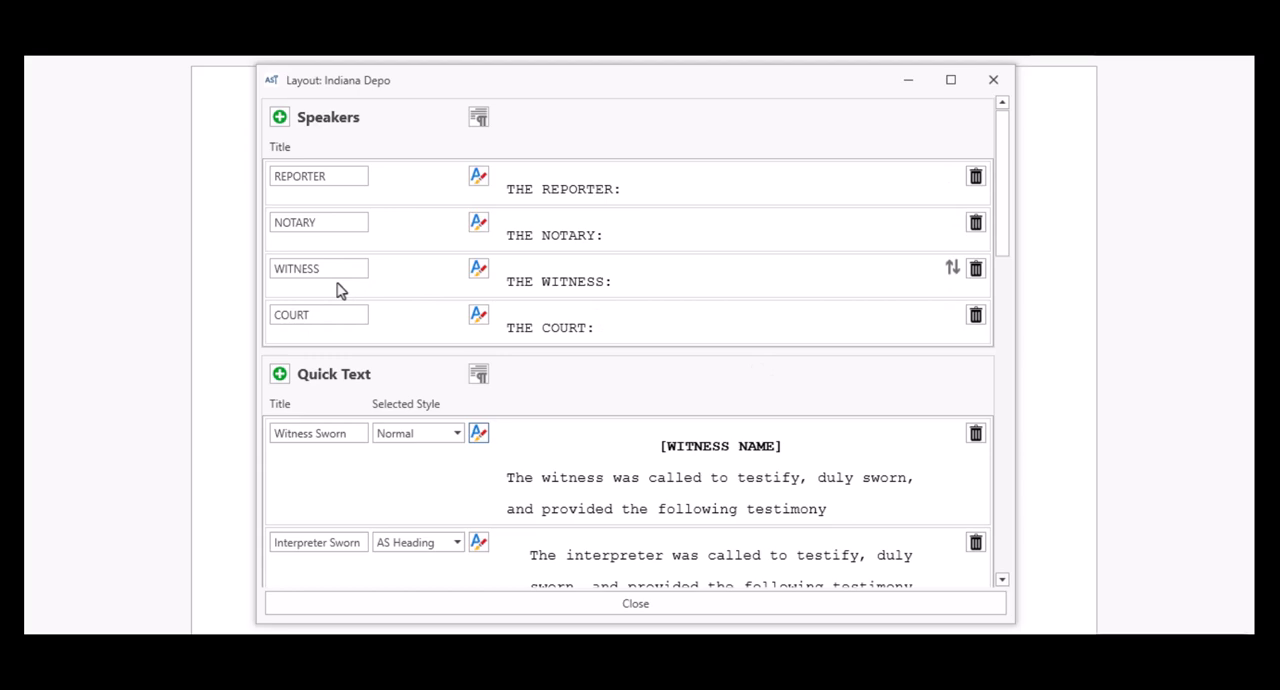
pyautogui.click(279, 118)
pyautogui.click(279, 118)
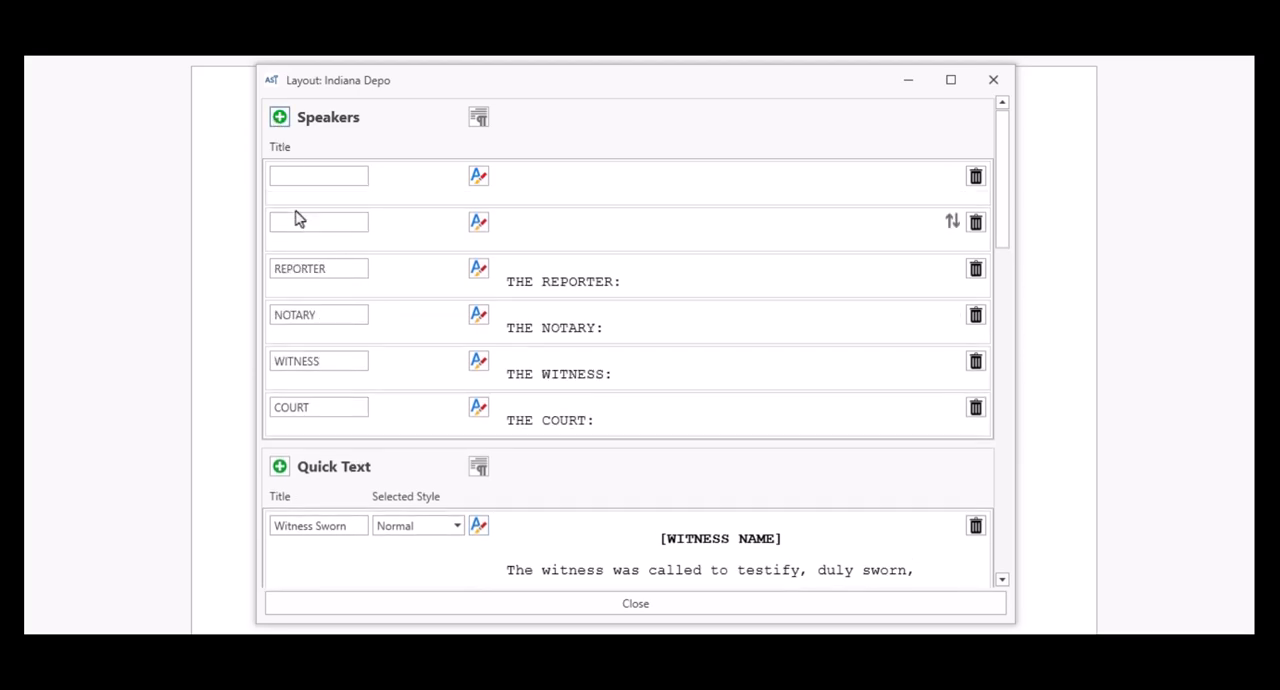
pyautogui.click(300, 220)
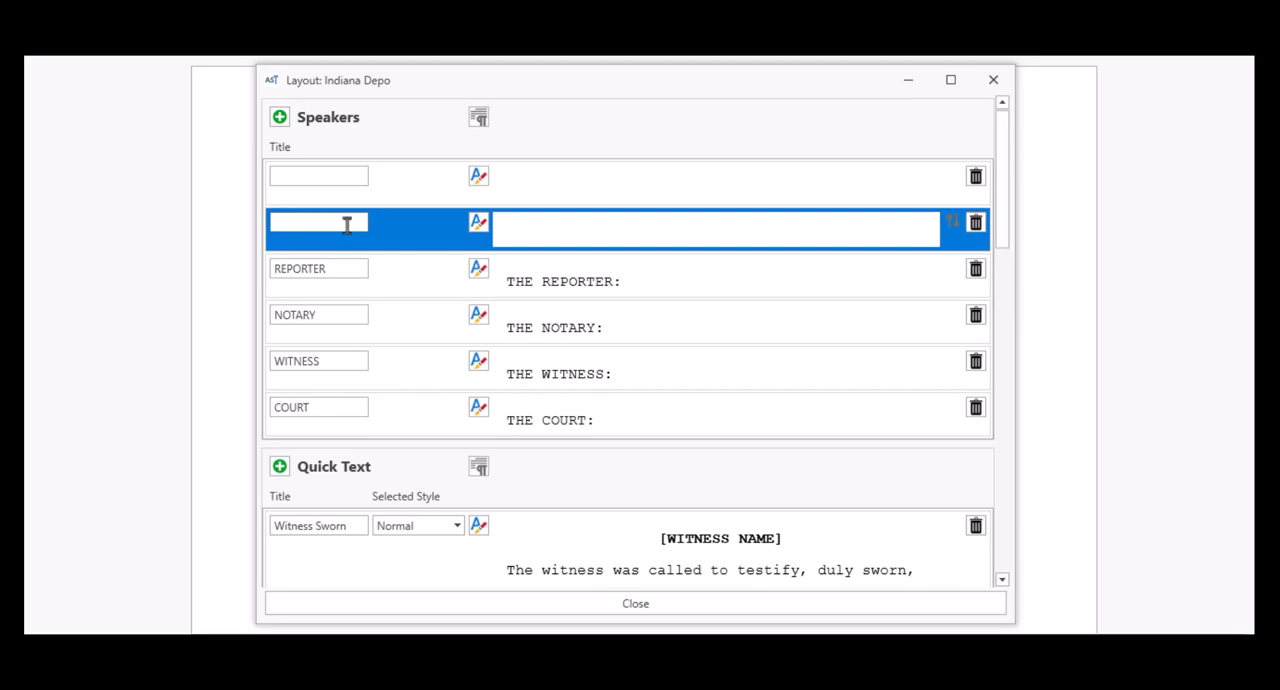
pyautogui.write('s')
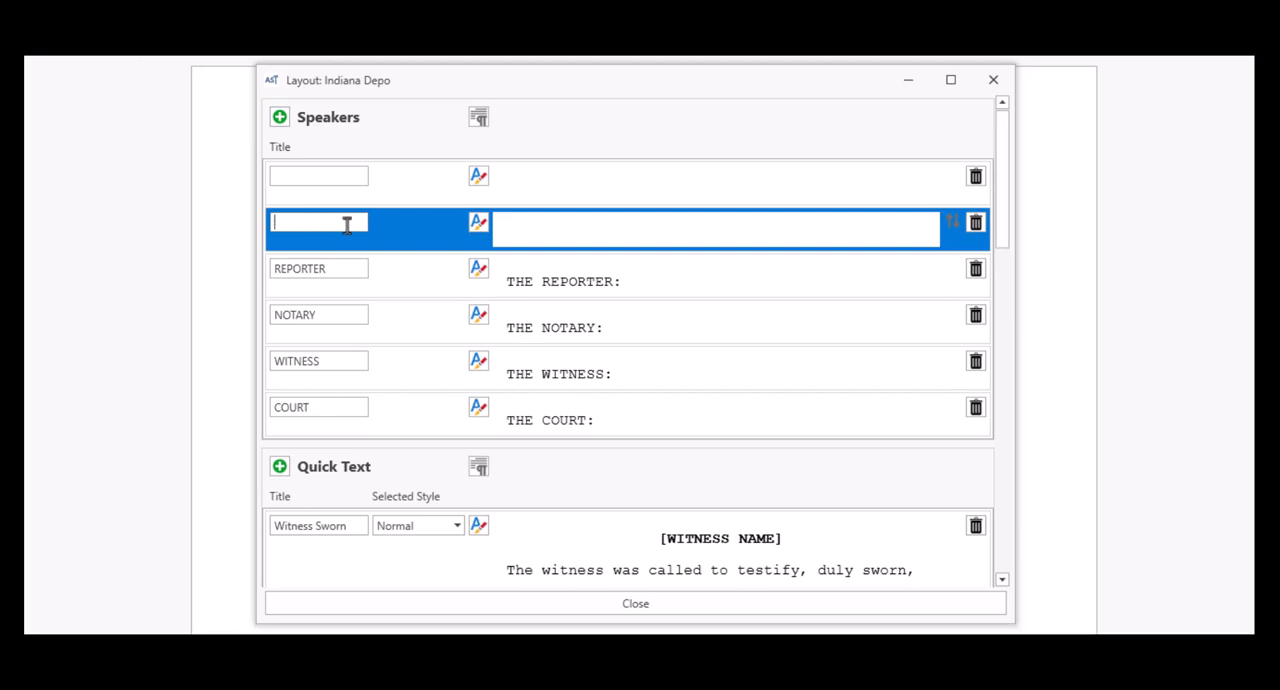
pyautogui.write('Seligman')
pyautogui.click(296, 178)
pyautogui.write('Atriano')
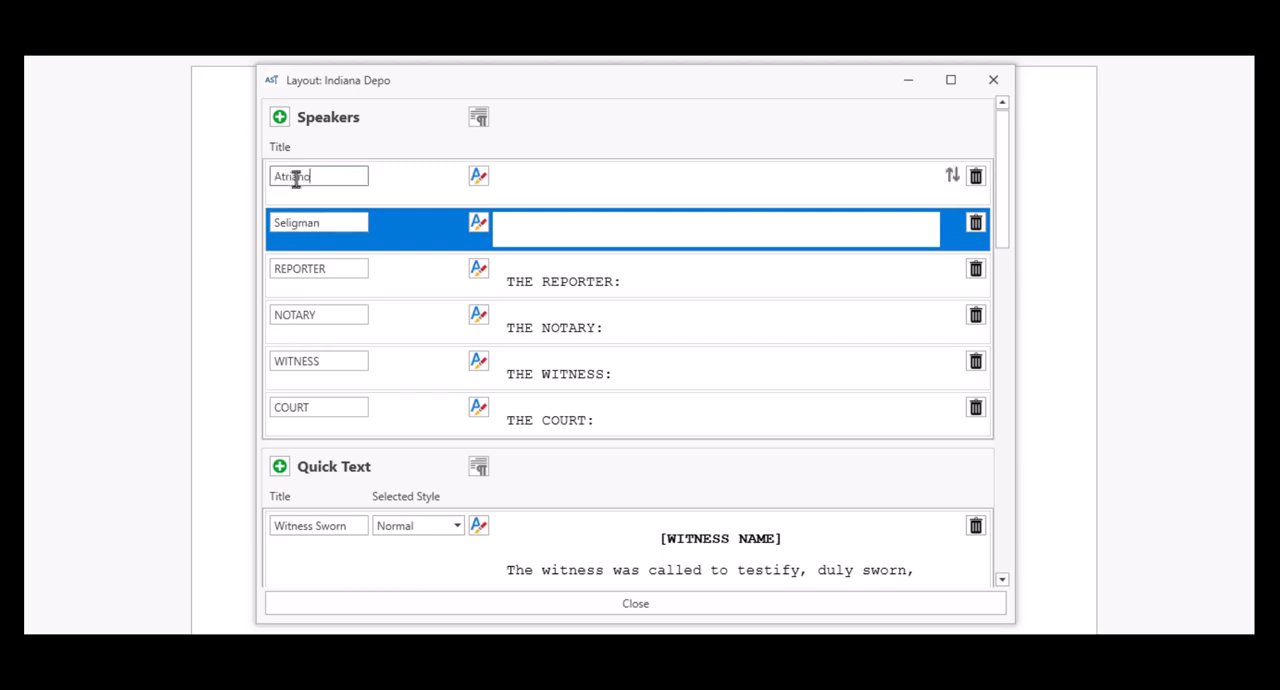
# Step: Fill in the speaker text of both new entries as MS. plus the attorney's surname in capitals and a colon
pyautogui.click(506, 226)
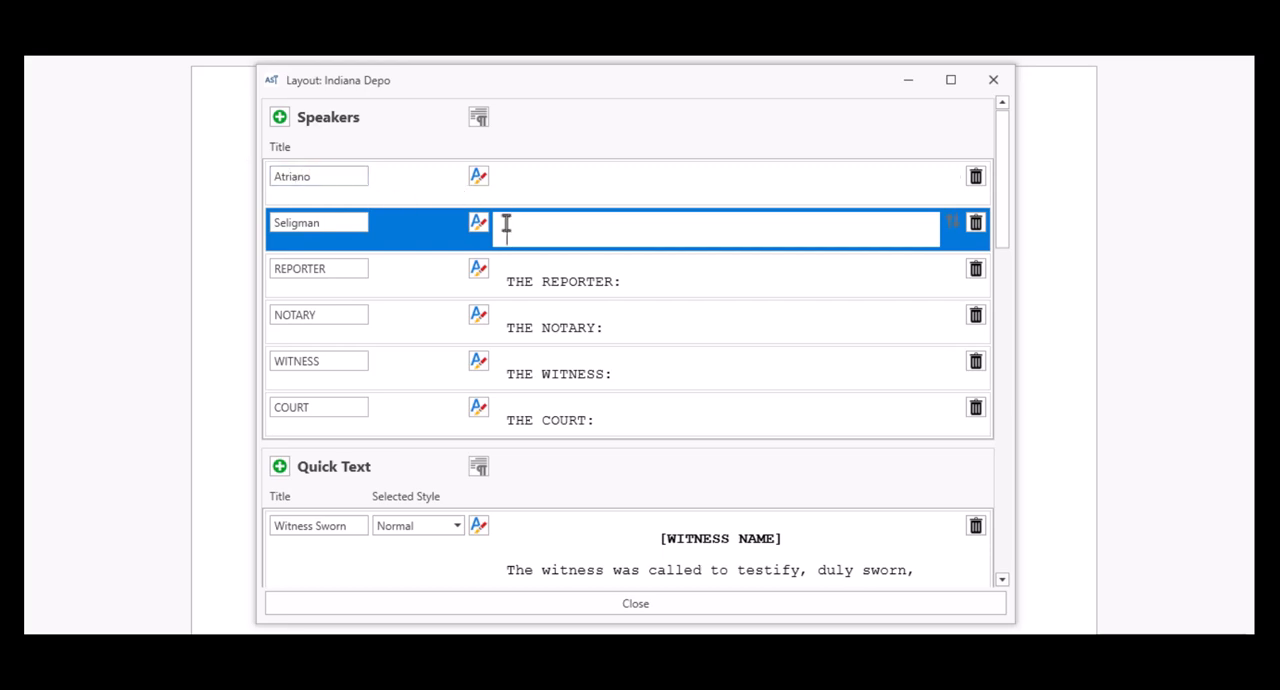
pyautogui.write('MS. SELIGMAN:')
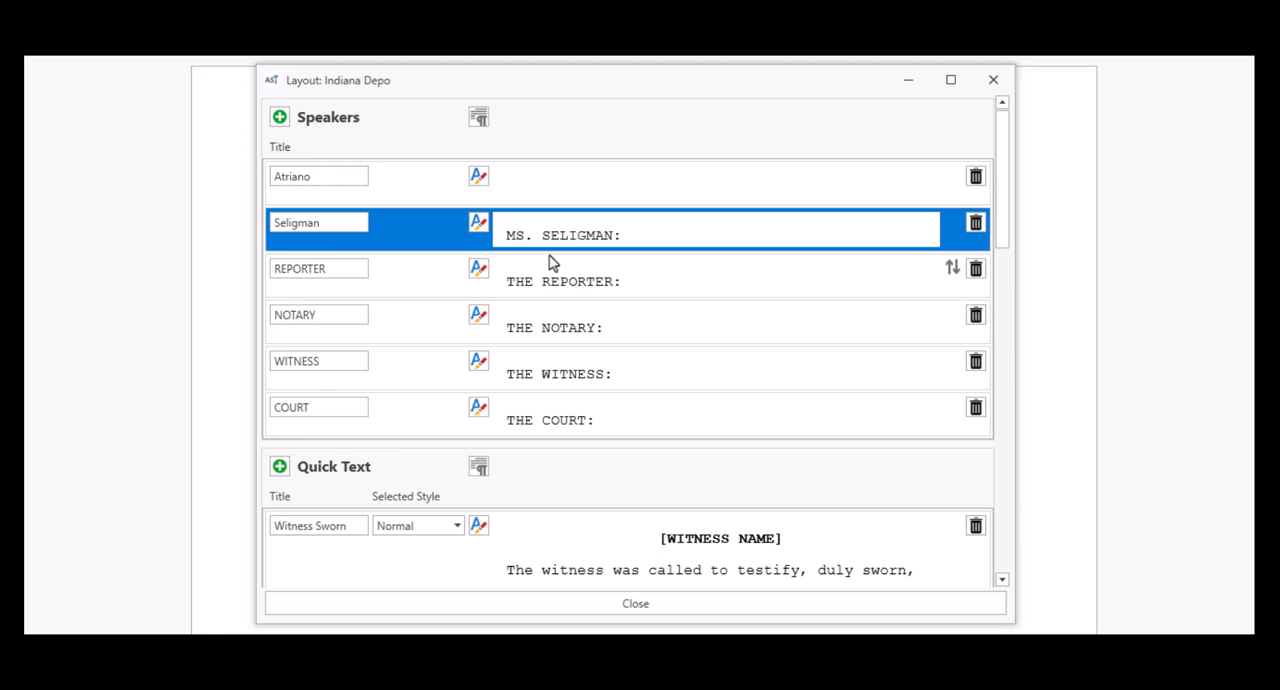
pyautogui.click(516, 187)
pyautogui.write('MS. ATR')
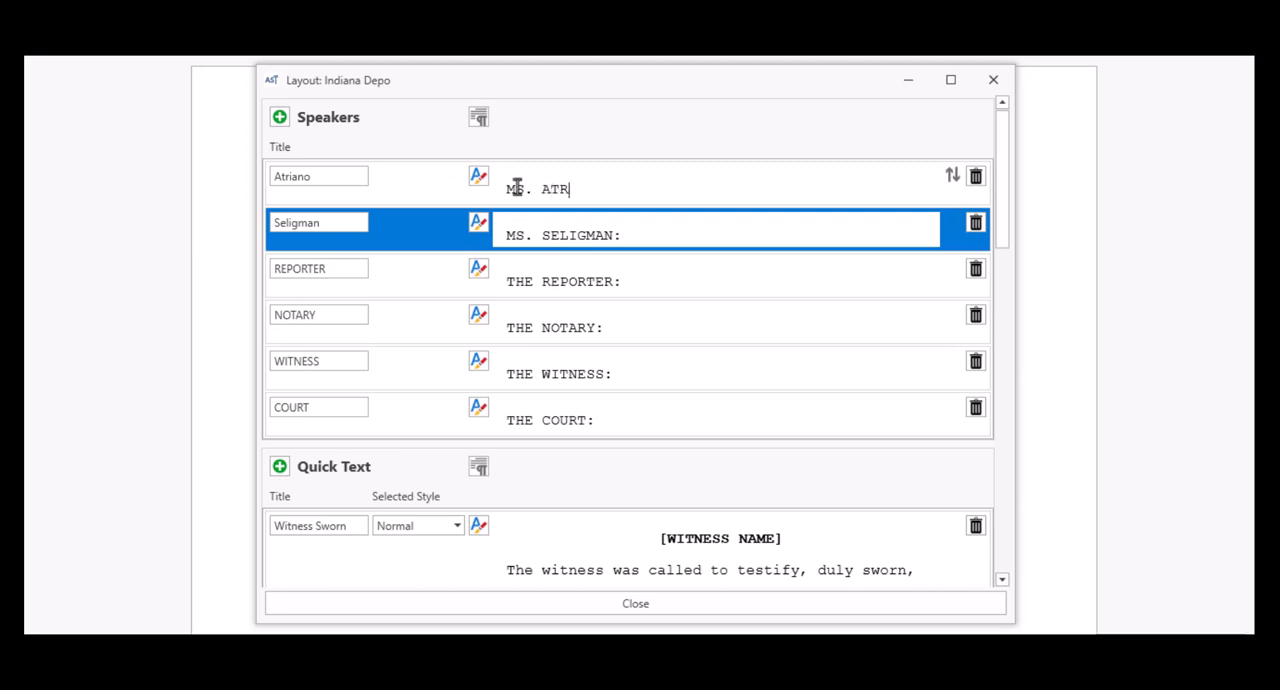
pyautogui.write('IANO:')
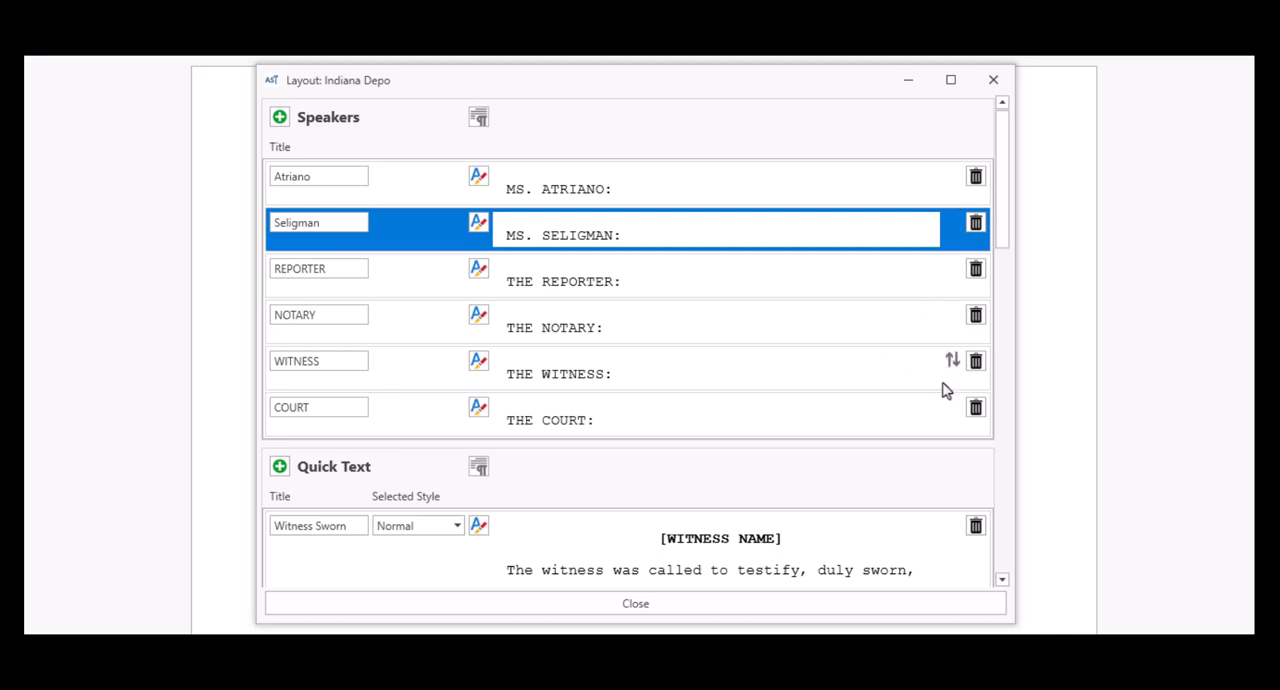
# Step: Move the COURT speaker to the start of the Speakers list, close the layout and apply Indiana Depo to this job
pyautogui.moveTo(950, 414); pyautogui.dragTo(938, 192)
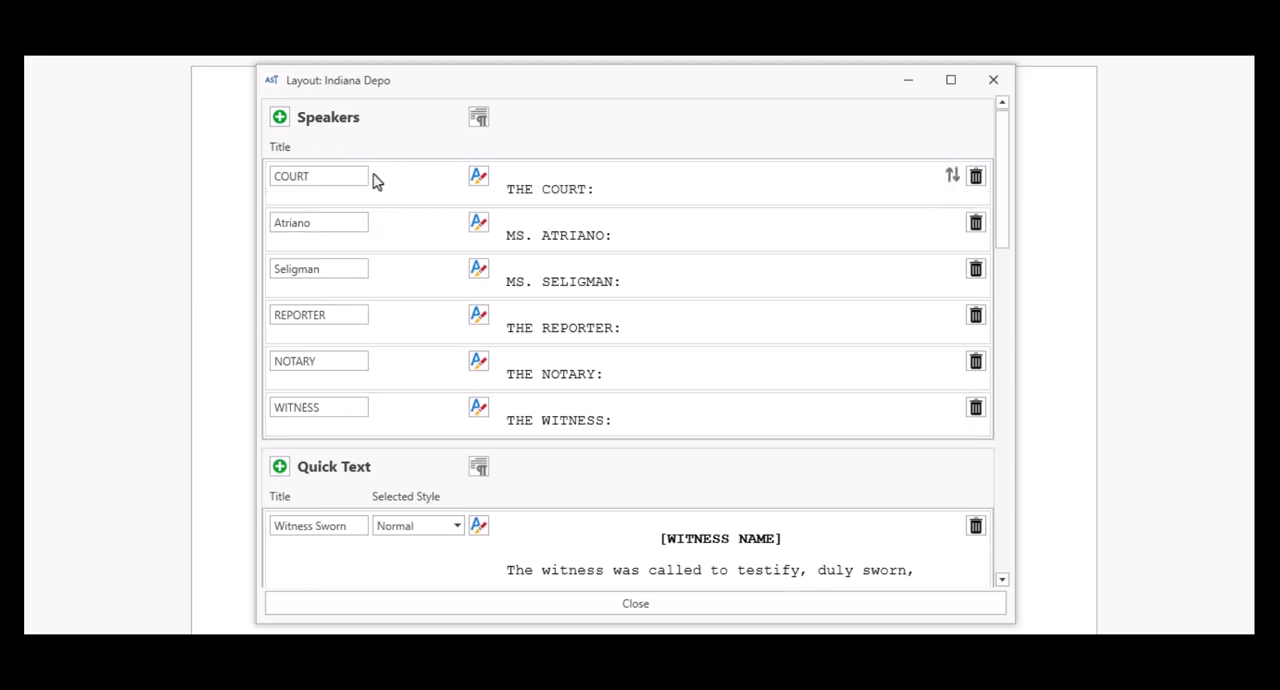
pyautogui.click(992, 84)
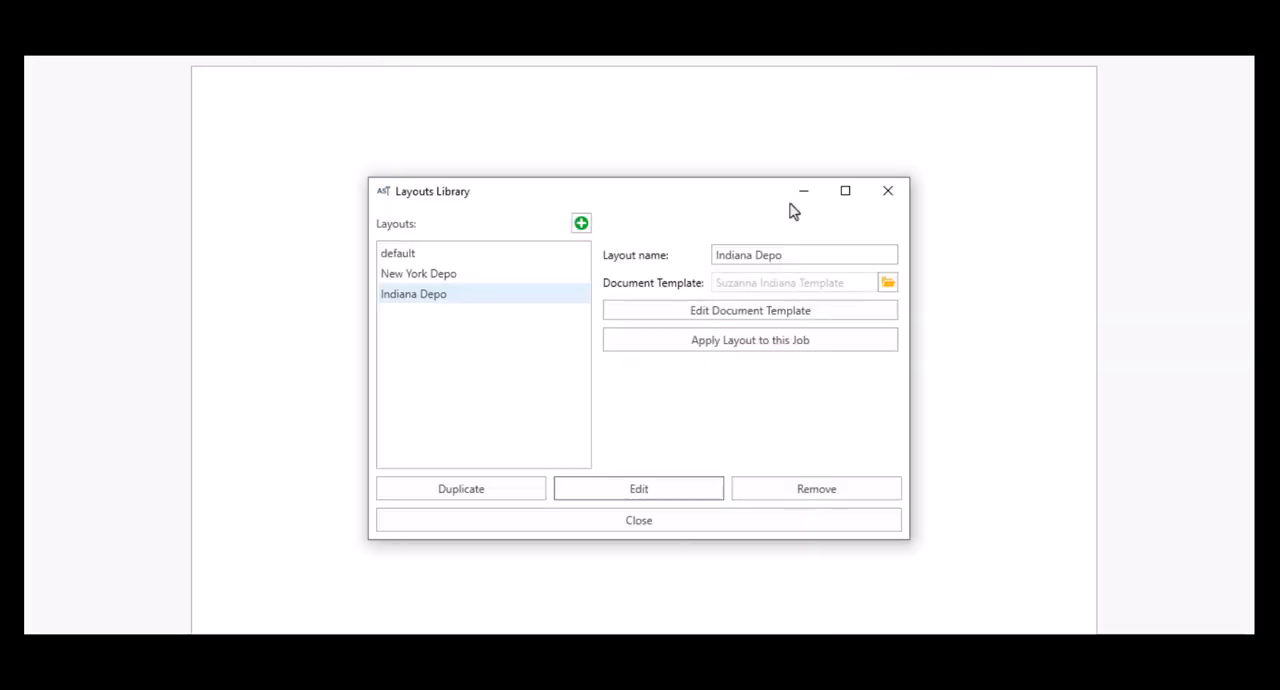
pyautogui.click(752, 344)
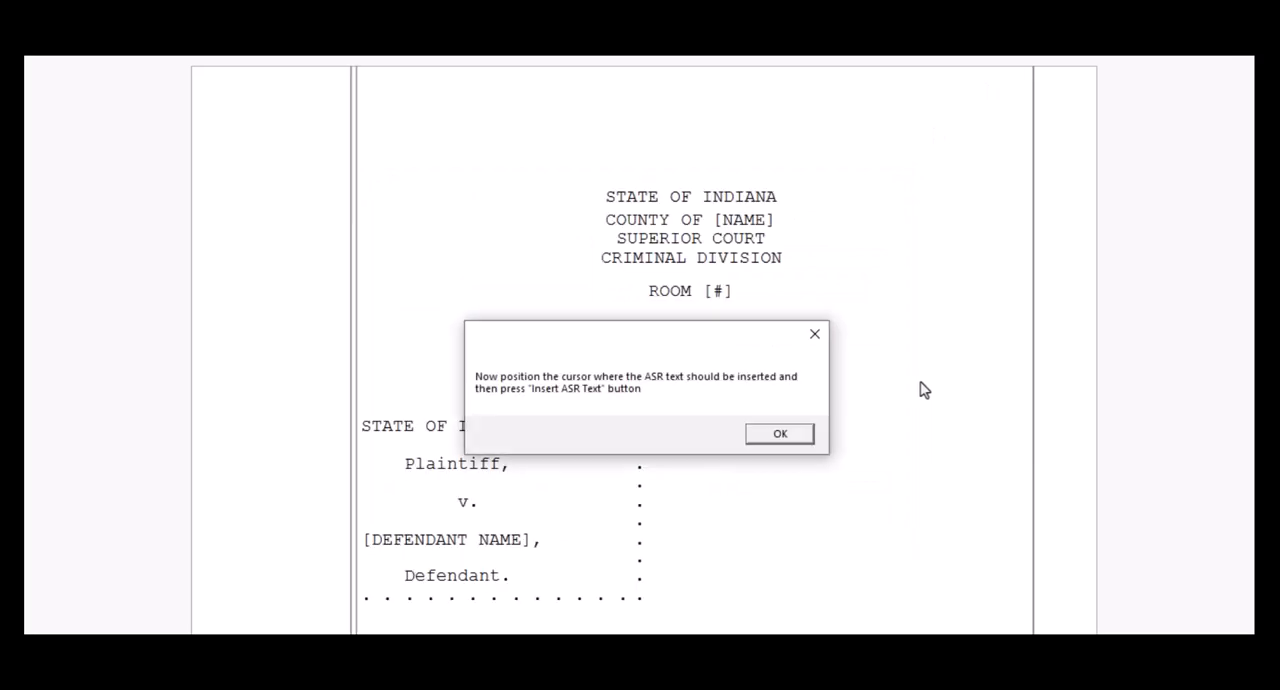
pyautogui.click(799, 438)
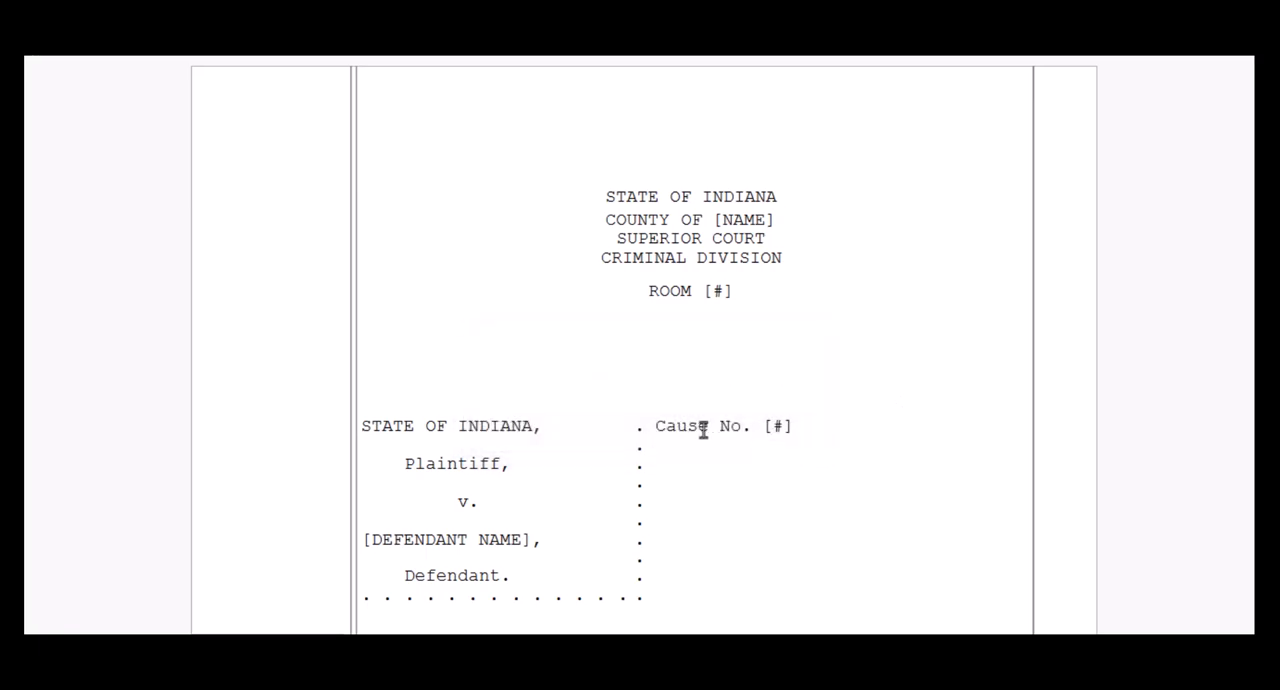
# Step: Replace the [INSERT ASR HERE] placeholder on page 3 with the job's ASR text
pyautogui.scroll(-15, 703, 428)
pyautogui.scroll(-10, 705, 430)
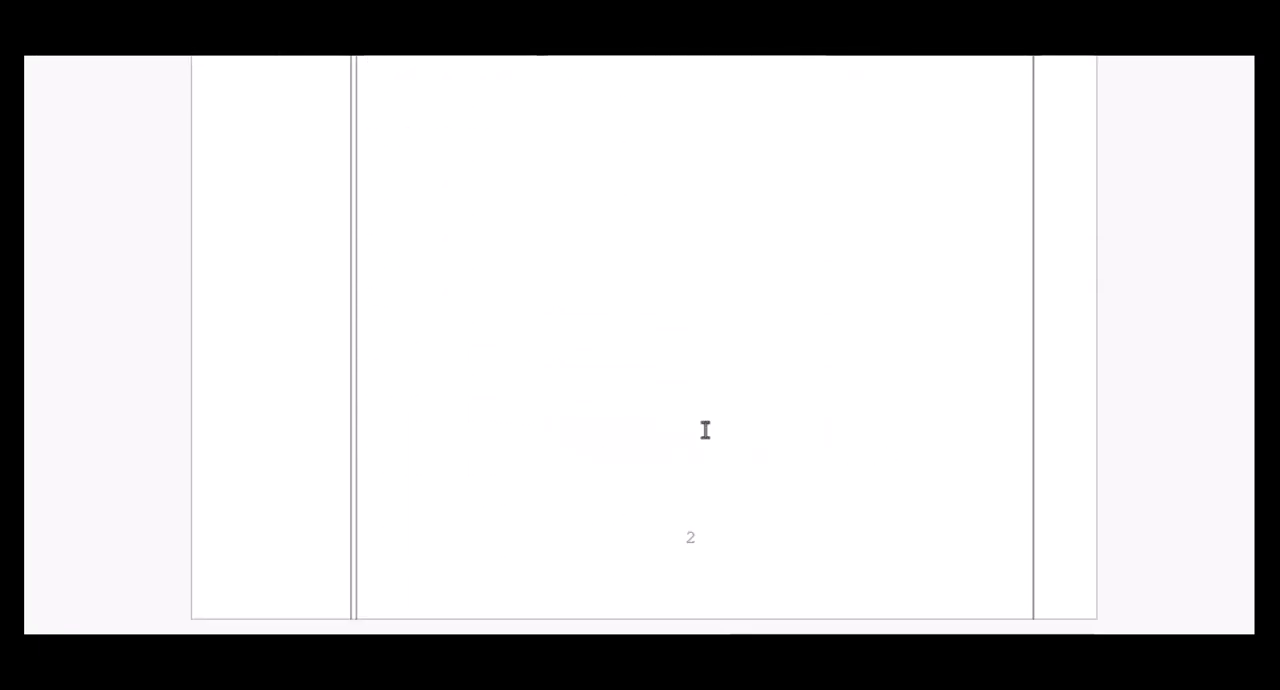
pyautogui.scroll(-6, 705, 428)
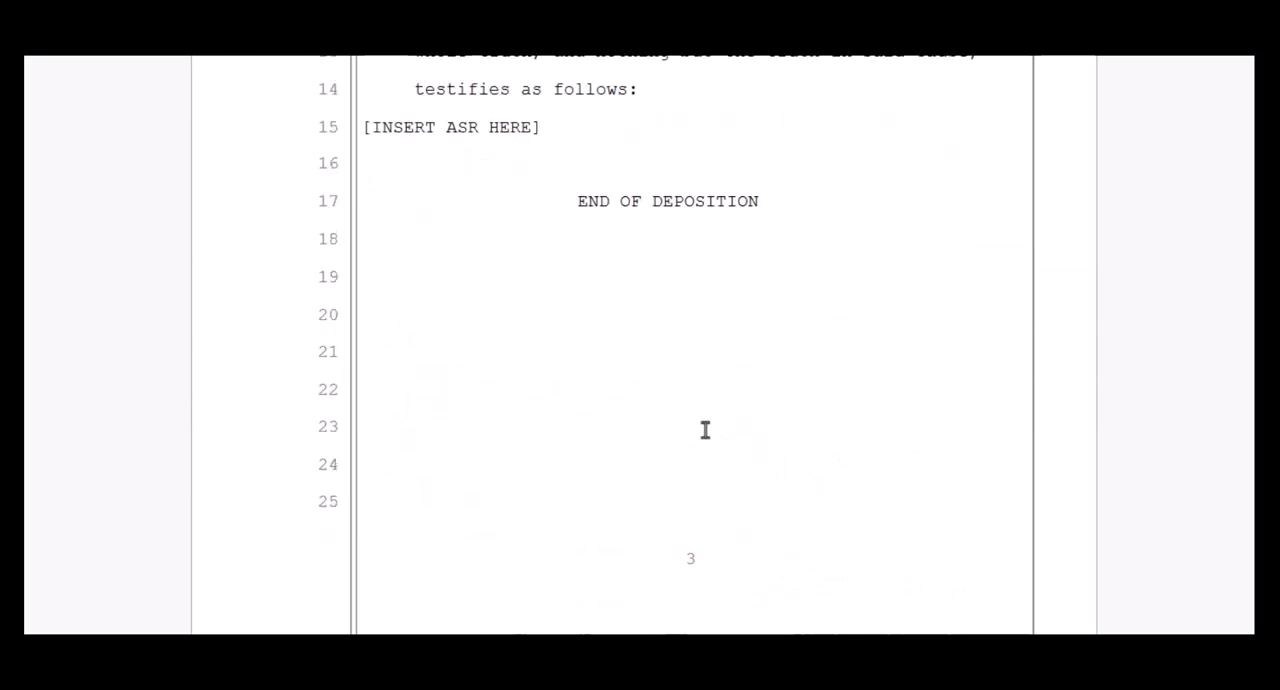
pyautogui.tripleClick(550, 128)
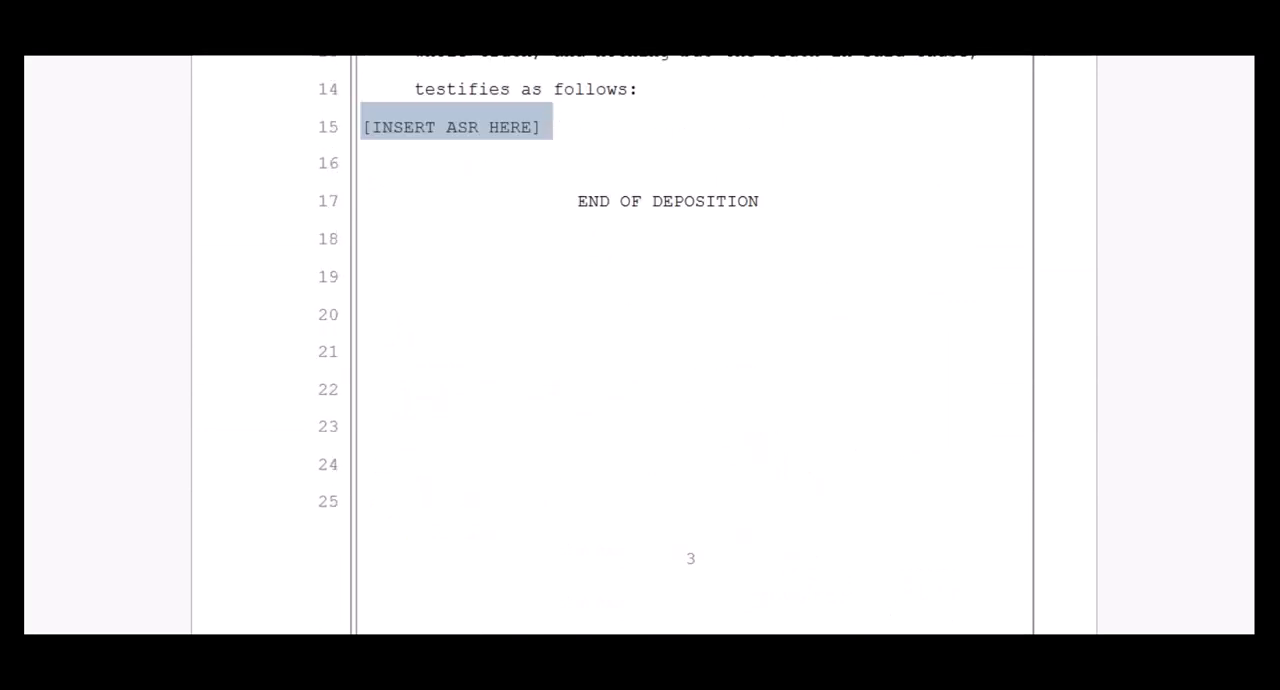
pyautogui.hotkey('ctrl', 'v')
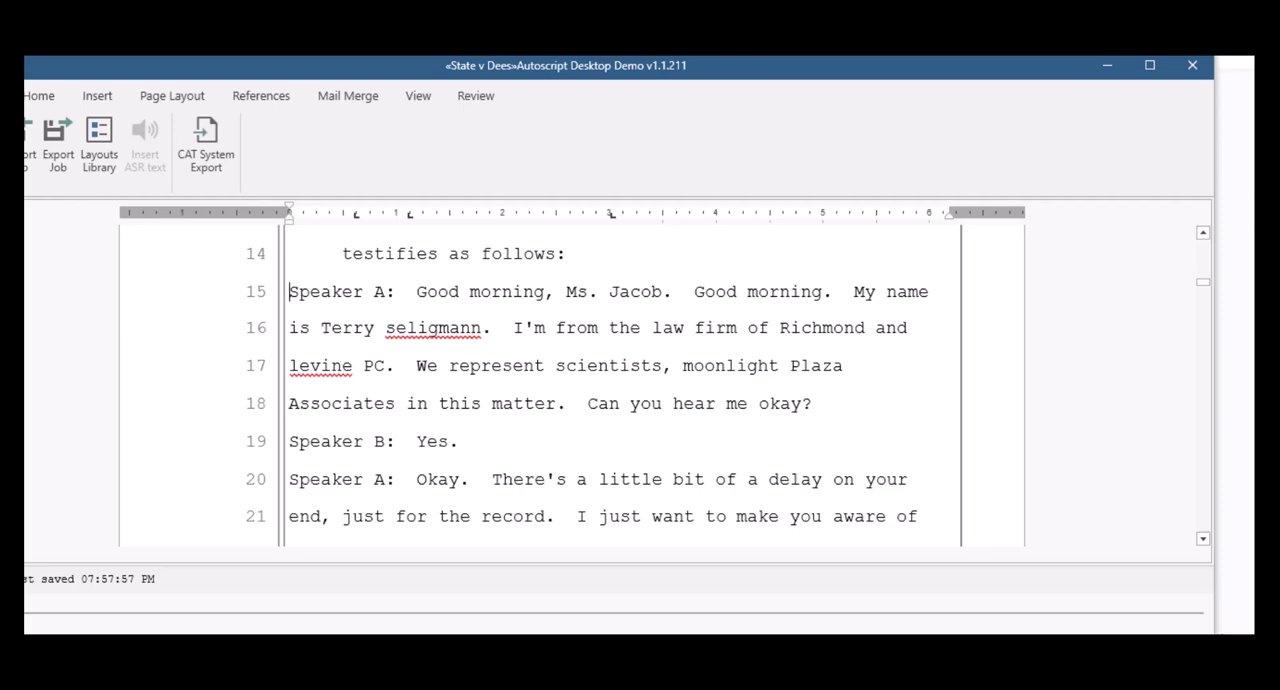
# Step: Resize and reposition the editor window so that the whole ribbon and the audio playback controls fit on screen
pyautogui.moveTo(0, 689); pyautogui.dragTo(48, 615)
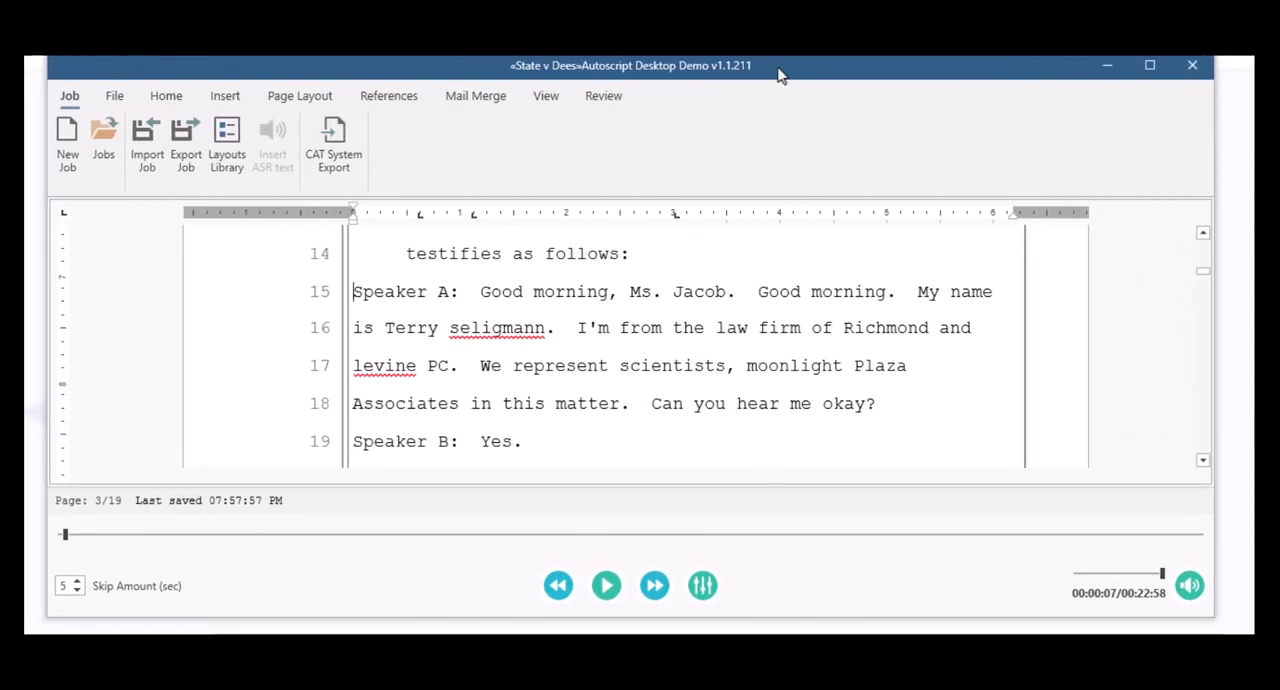
pyautogui.moveTo(780, 75); pyautogui.dragTo(776, 84)
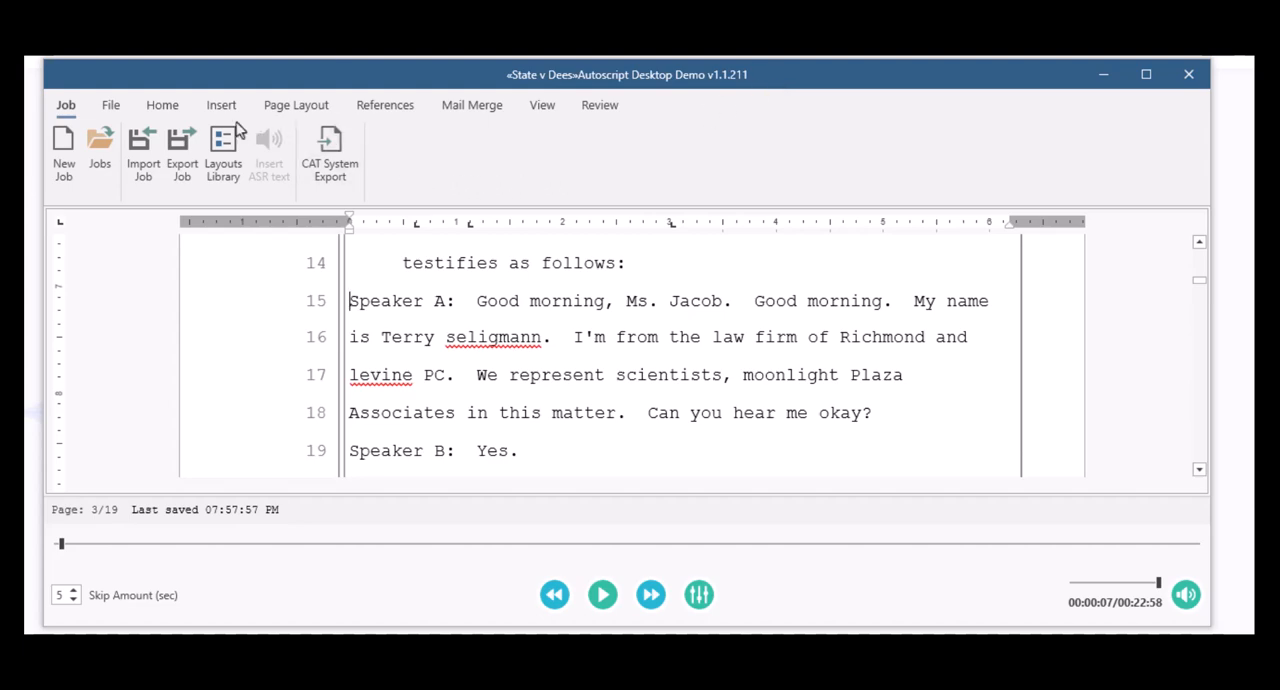
# Step: Open the current job layout to review its speakers and quick text, and close it again
pyautogui.click(162, 104)
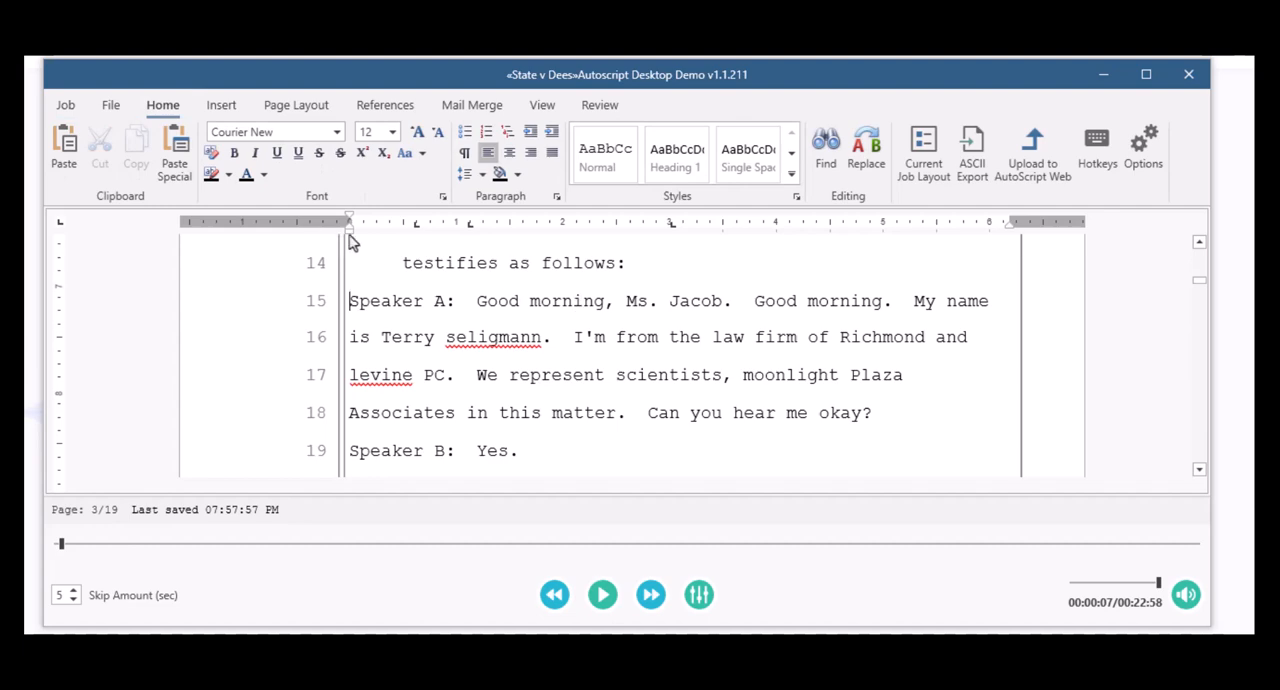
pyautogui.click(932, 170)
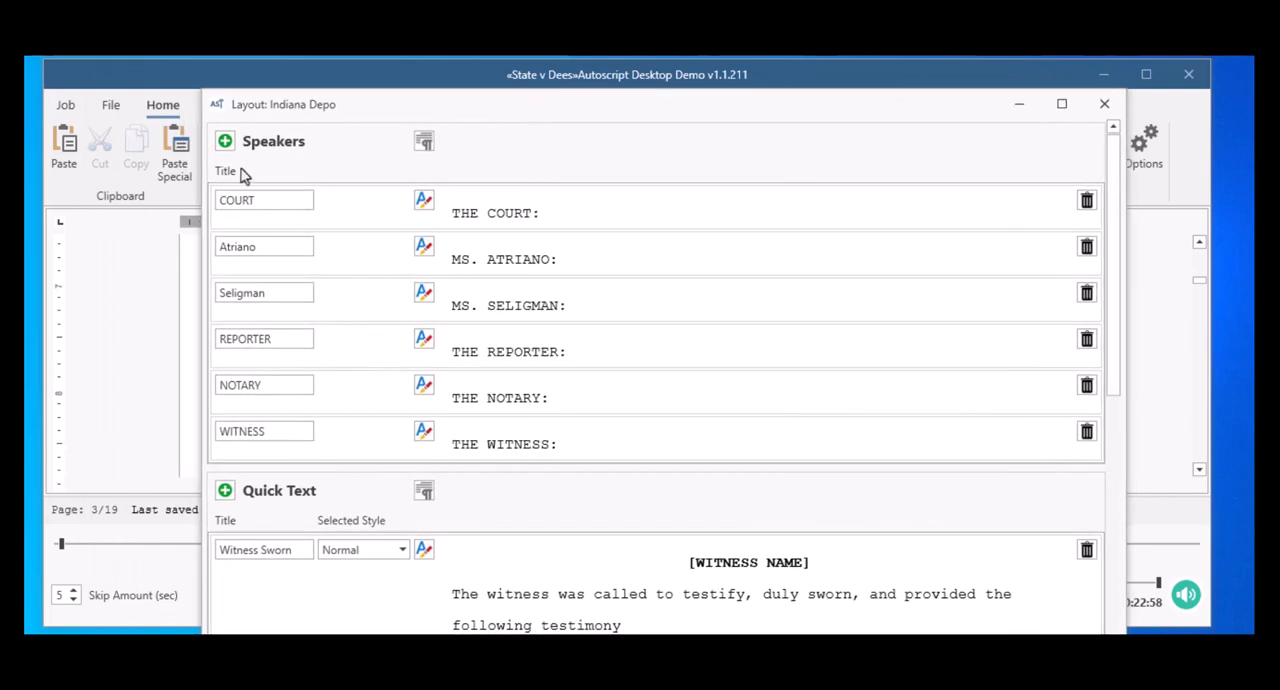
pyautogui.click(1106, 114)
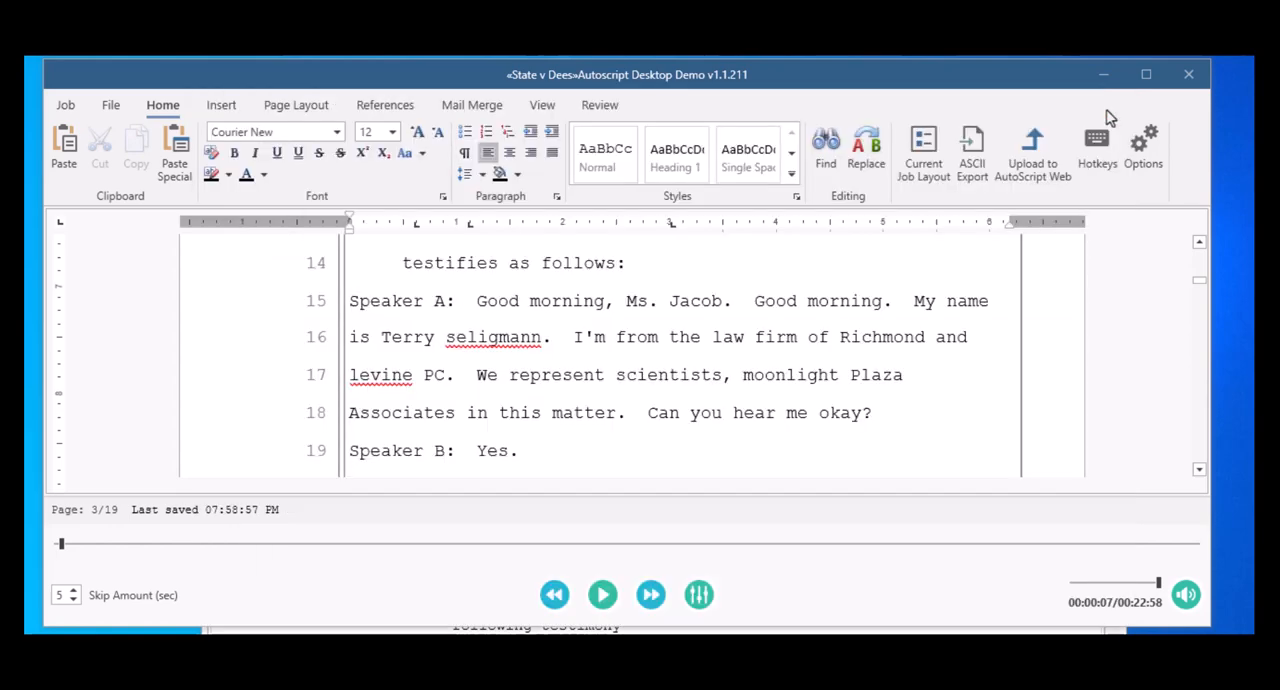
# Step: Replace the Speaker A label on line 15 with the Q designation in Q&A style and remove the extra space before "Good morning"
pyautogui.click(476, 301)
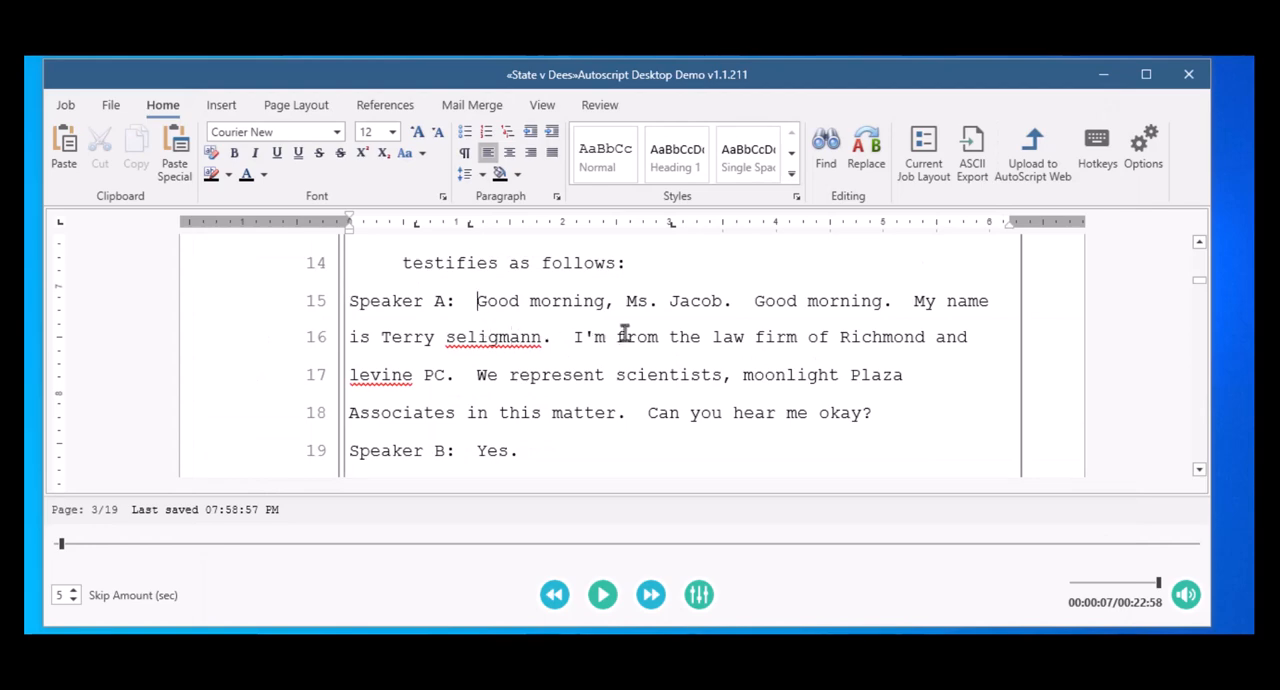
pyautogui.hotkey('shift', 'Home')
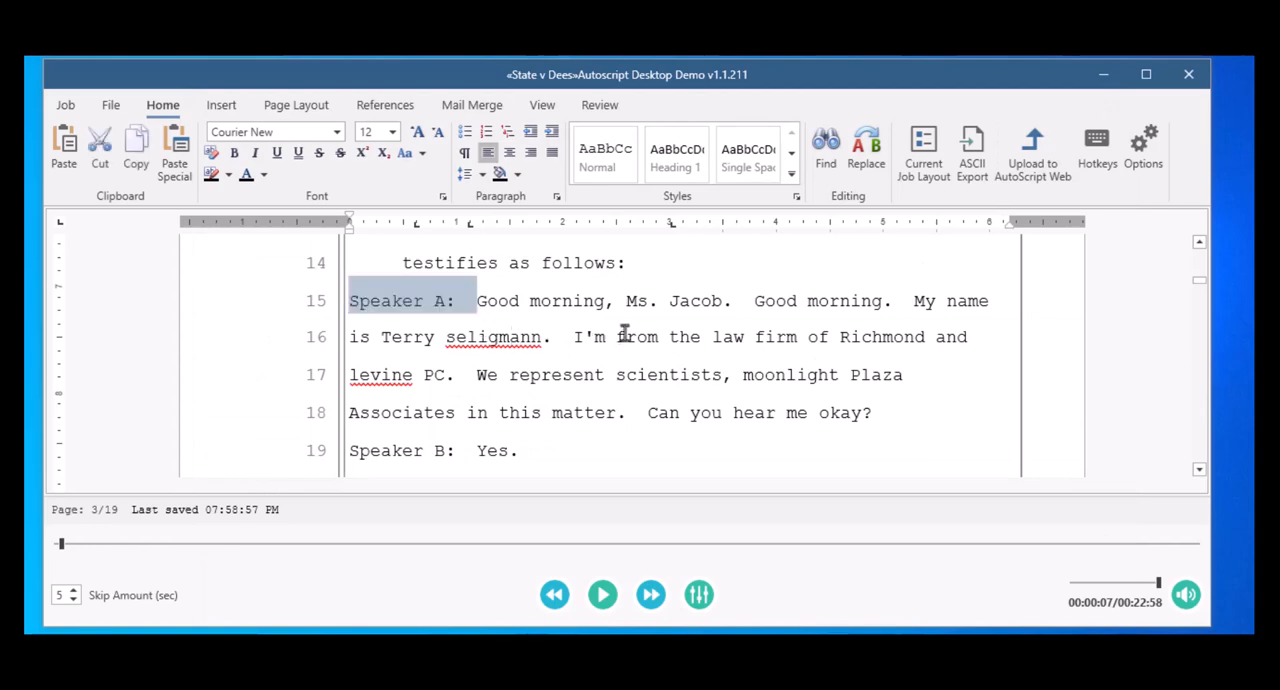
pyautogui.hotkey('ctrl', 'h')
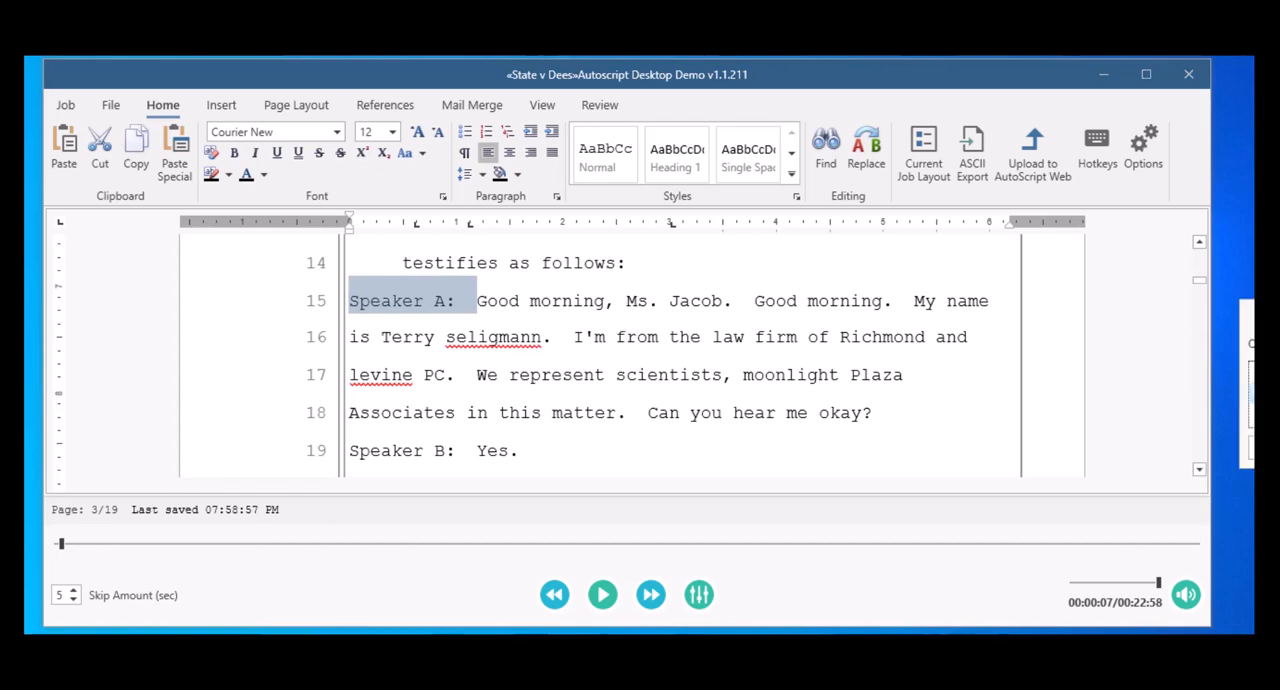
pyautogui.moveTo(1250, 312); pyautogui.dragTo(1062, 205)
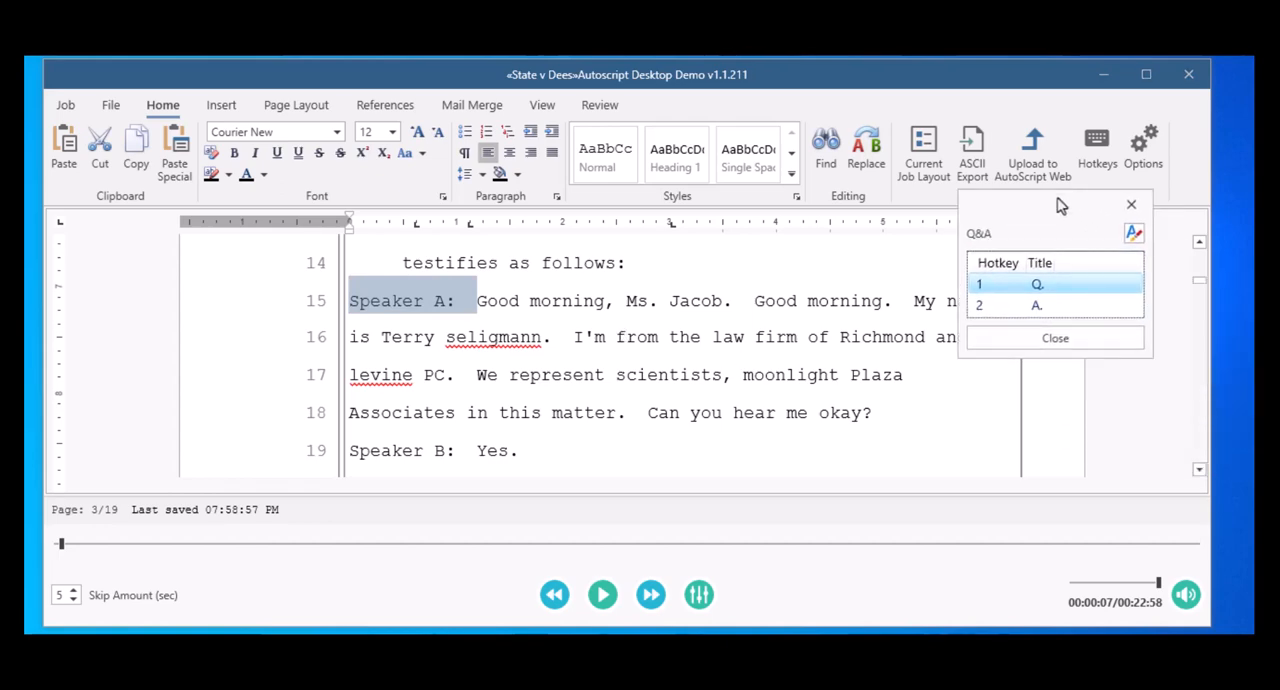
pyautogui.press('Escape')
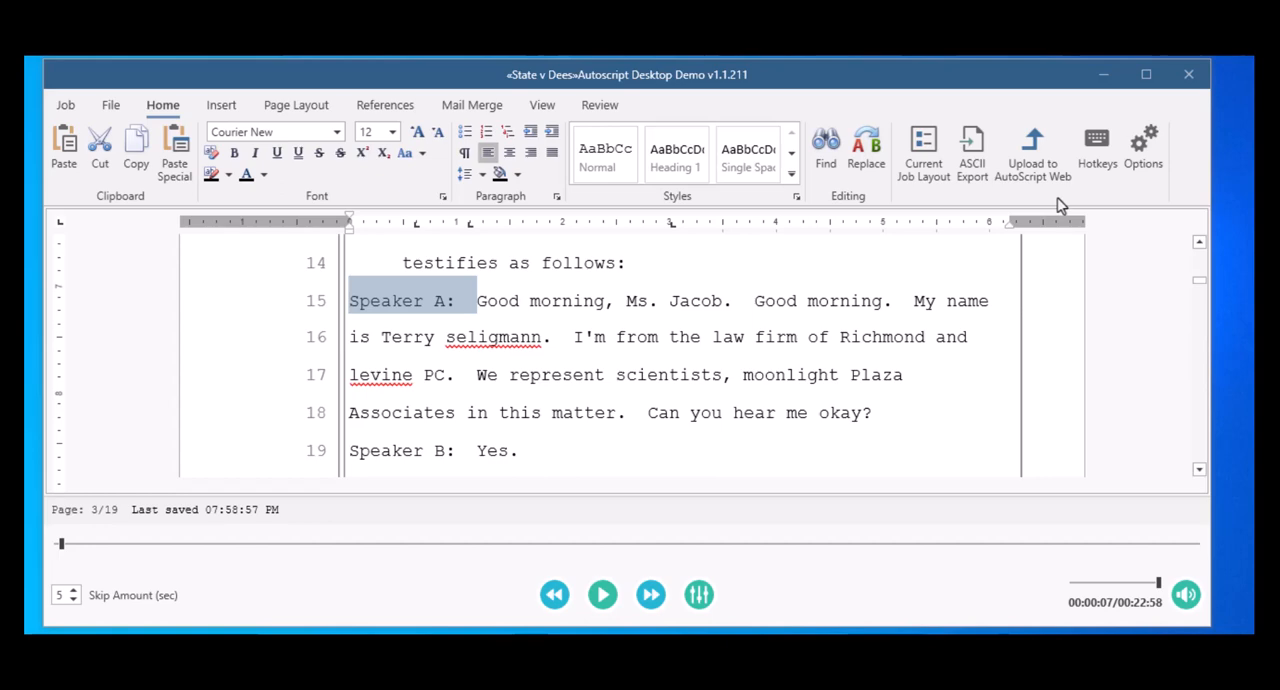
pyautogui.hotkey('ctrl', 'q')
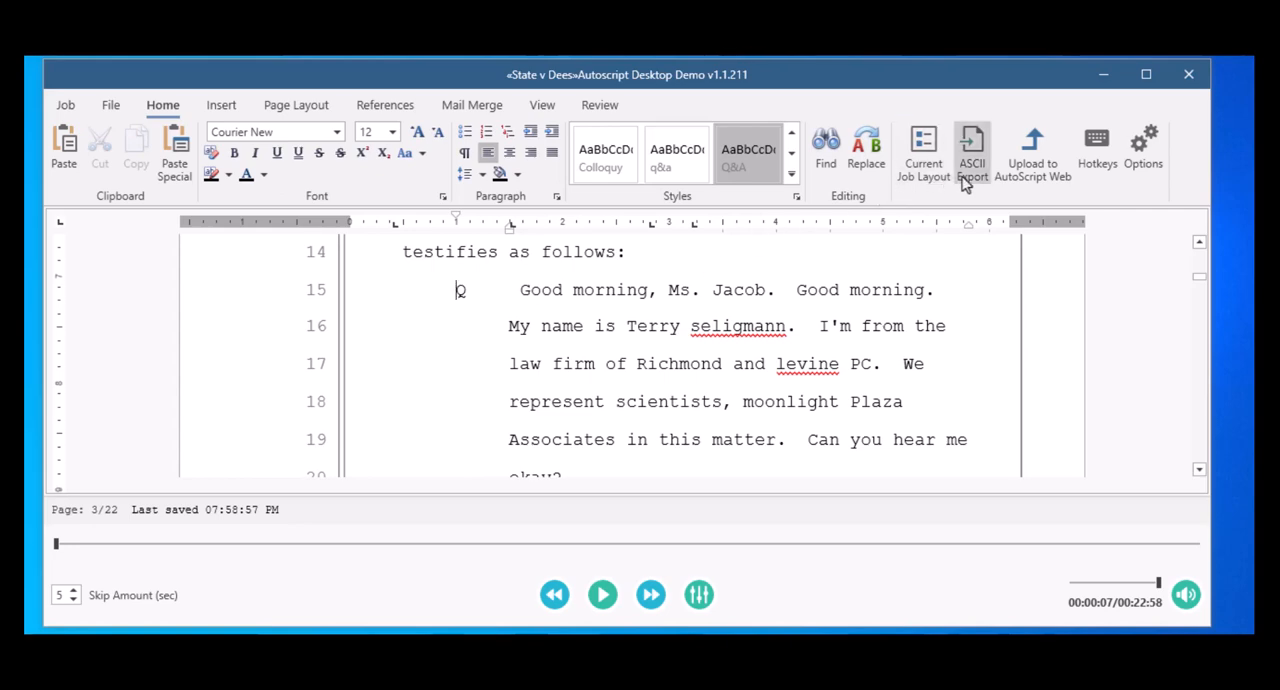
pyautogui.click(507, 291)
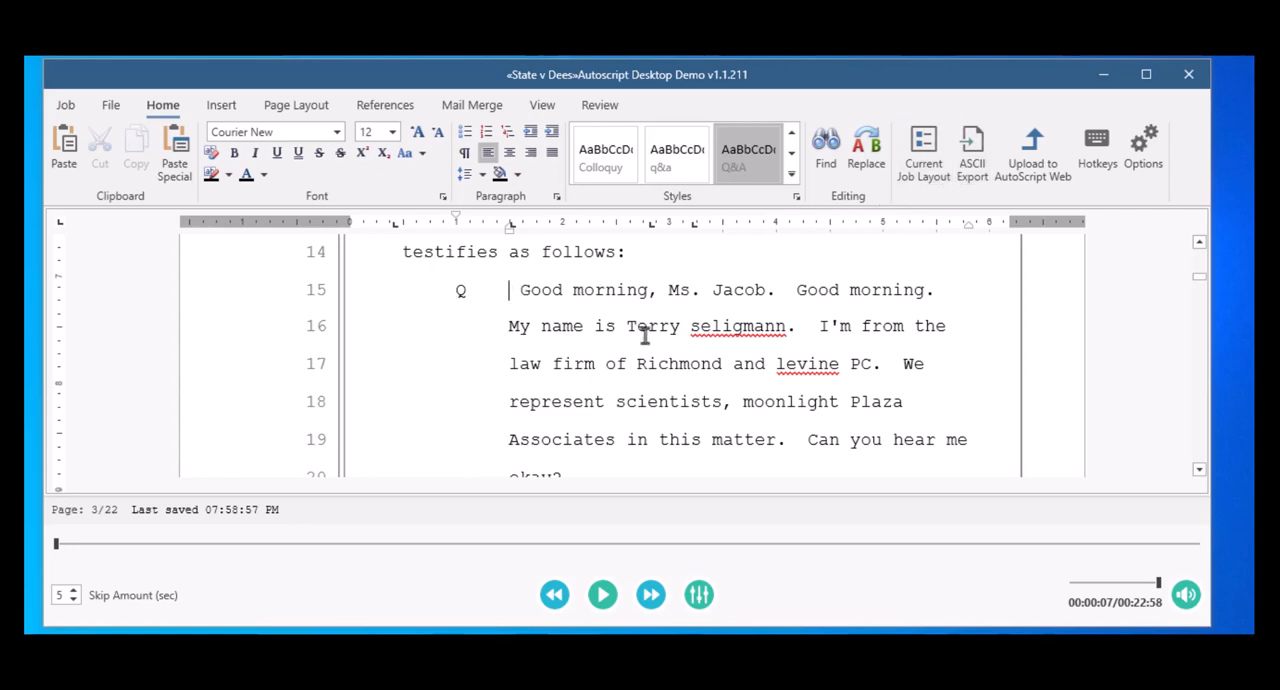
pyautogui.press('Delete')
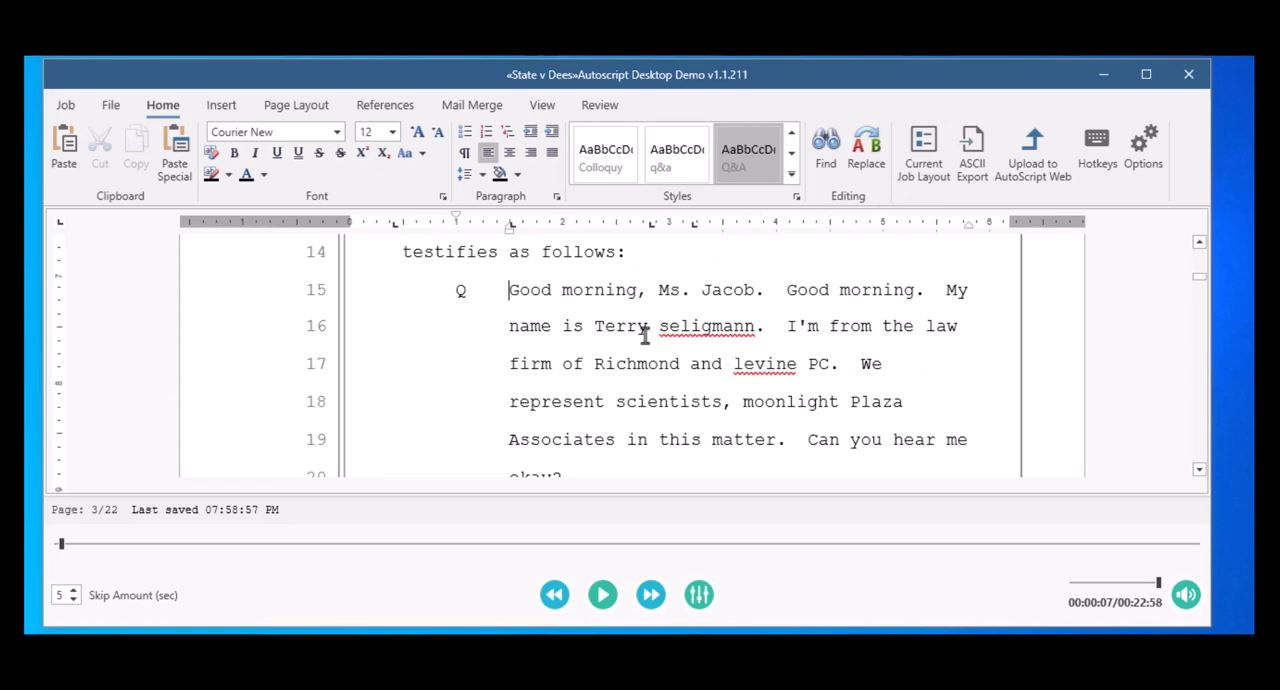